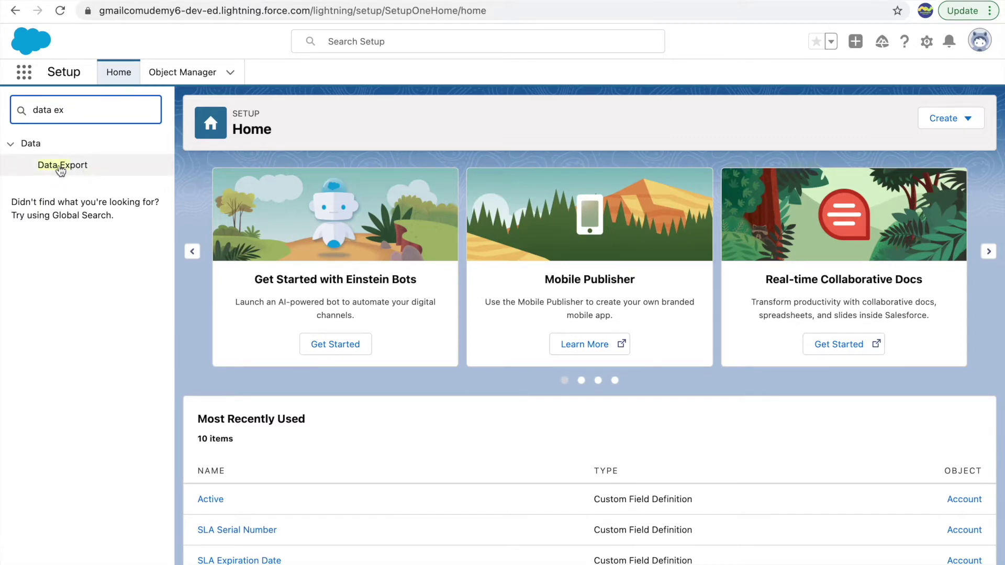
Open Data > Data Export from the Quick Find results for 'data ex'
left_click(61, 168)
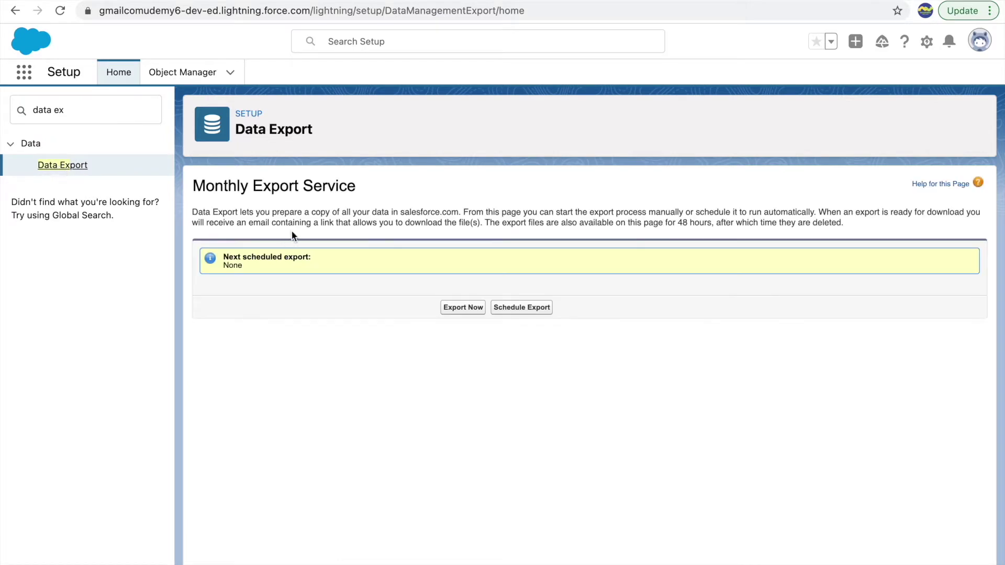
left_click(515, 308)
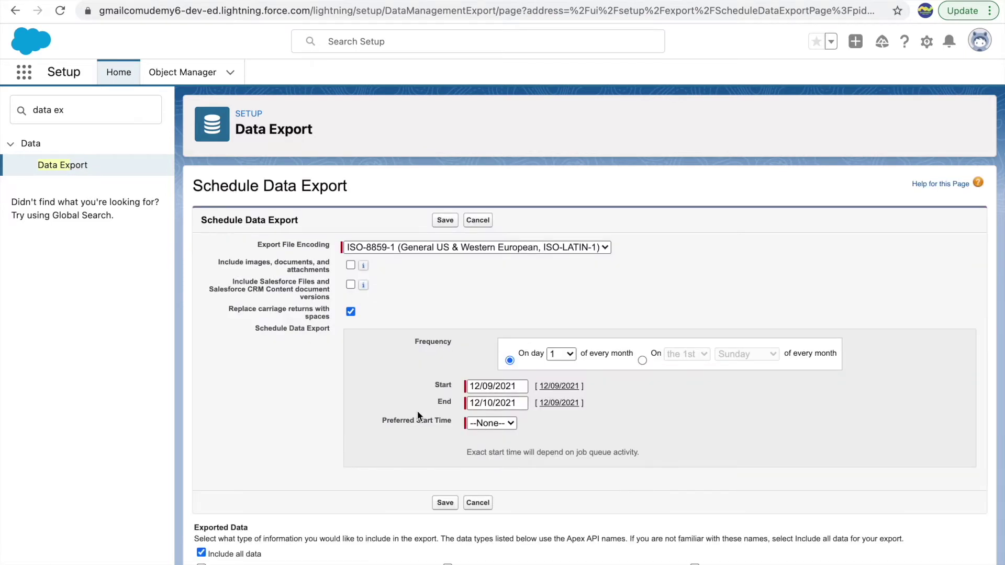
scroll(418, 415, "down", 2)
scroll(417, 410, "down", 1)
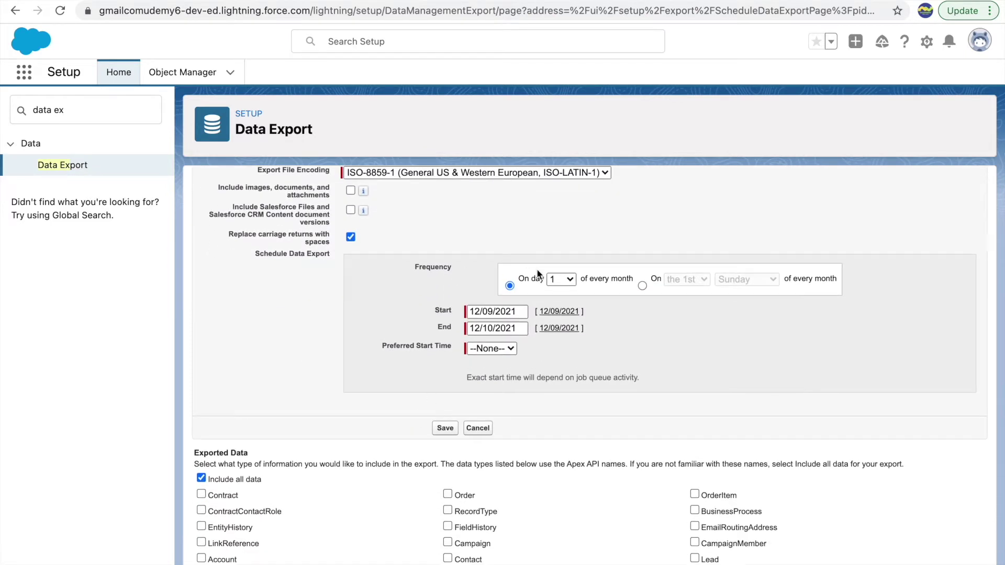
scroll(366, 381, "down", 4)
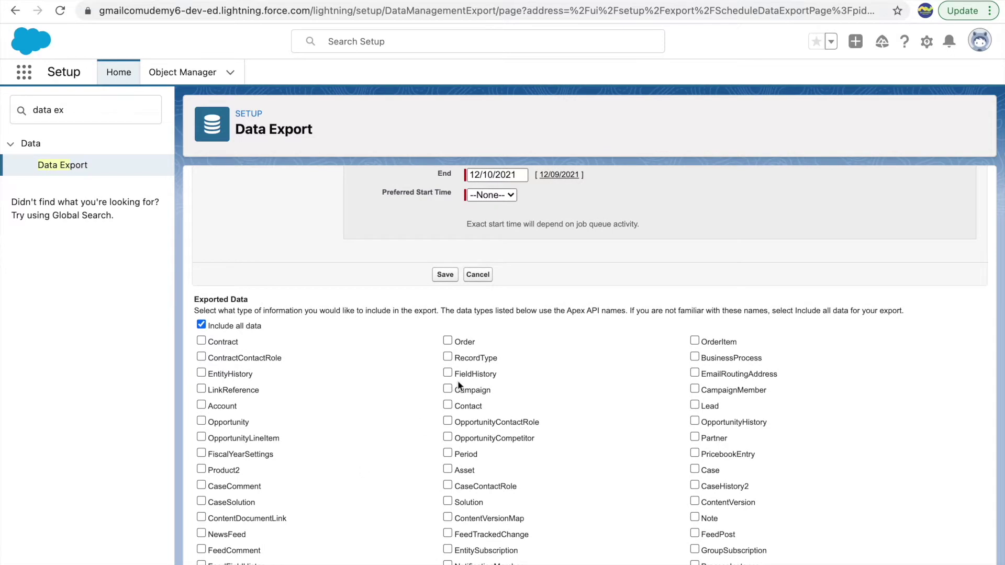
scroll(302, 421, "down", 4)
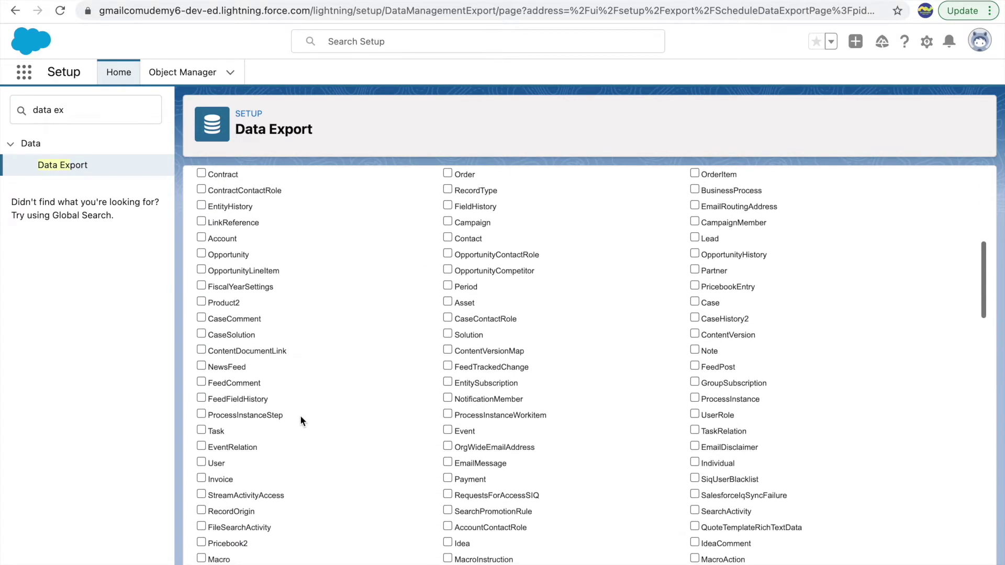
scroll(302, 421, "up", 10)
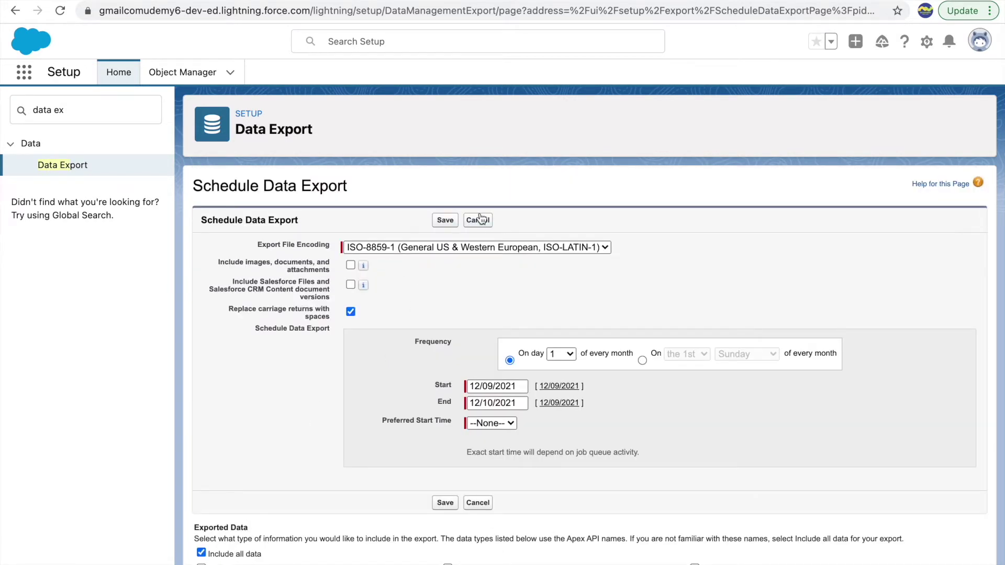
left_click(479, 219)
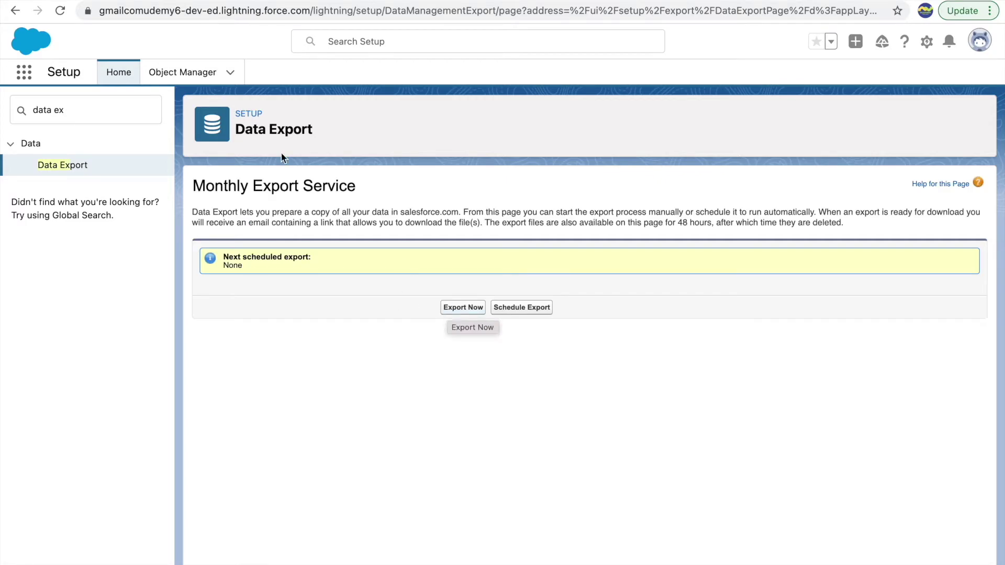
Set up an Export Now one-time export limited to Account instead of all data
left_click(474, 308)
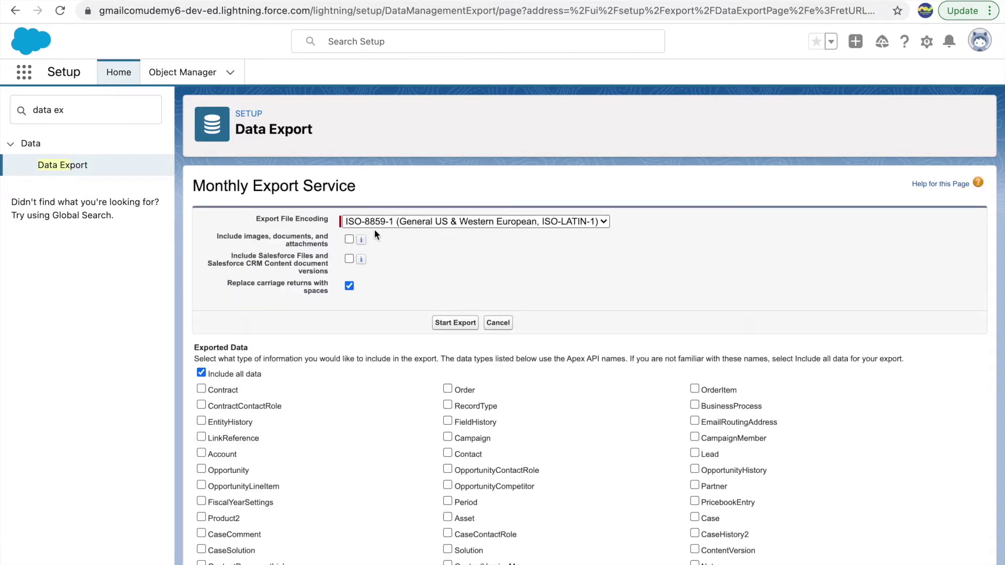
scroll(469, 348, "down", 3)
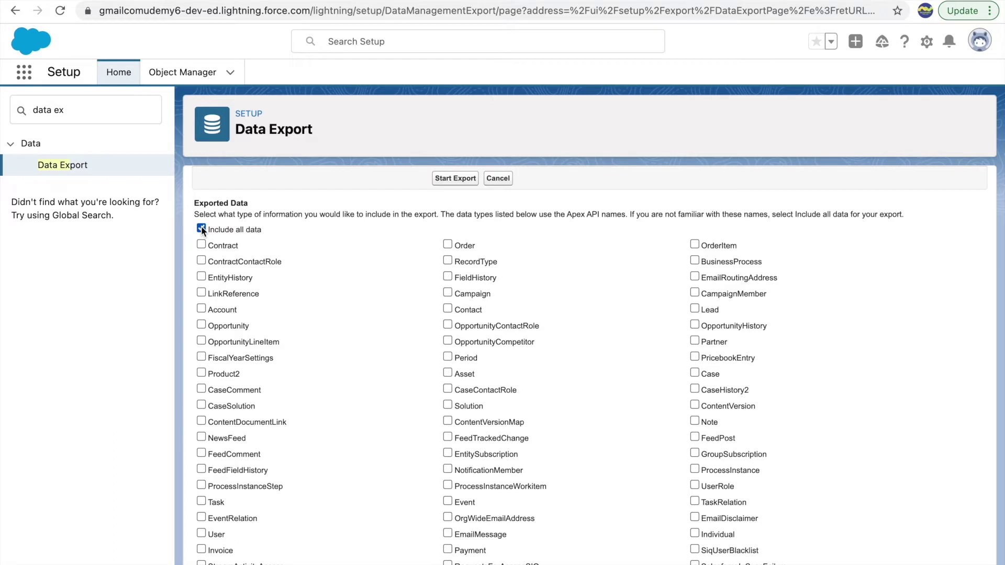
left_click(201, 309)
Find the Contact object with the page search and include it in the export
scroll(579, 403, "down", 4)
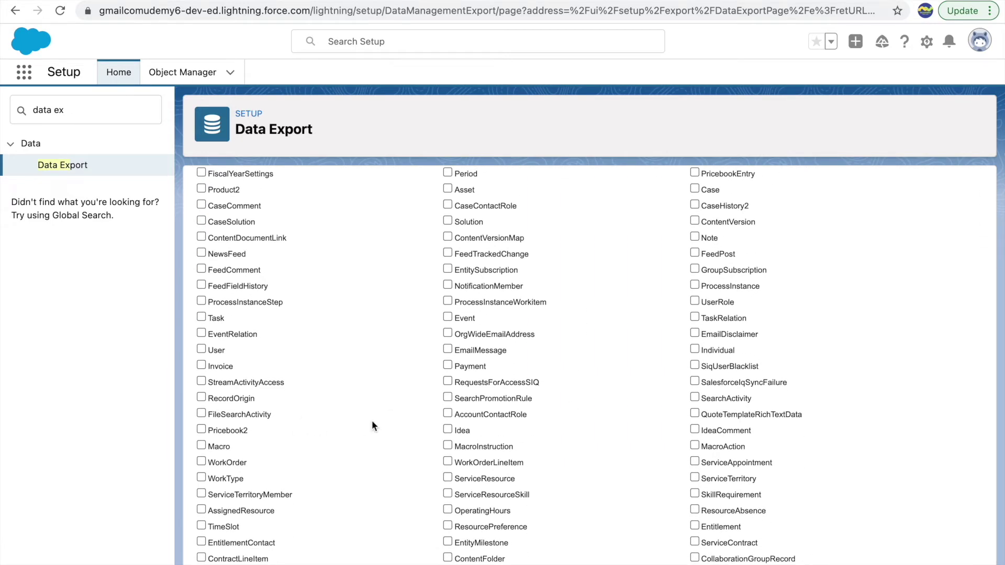
key("ctrl+f")
type("Conta")
left_click(447, 454)
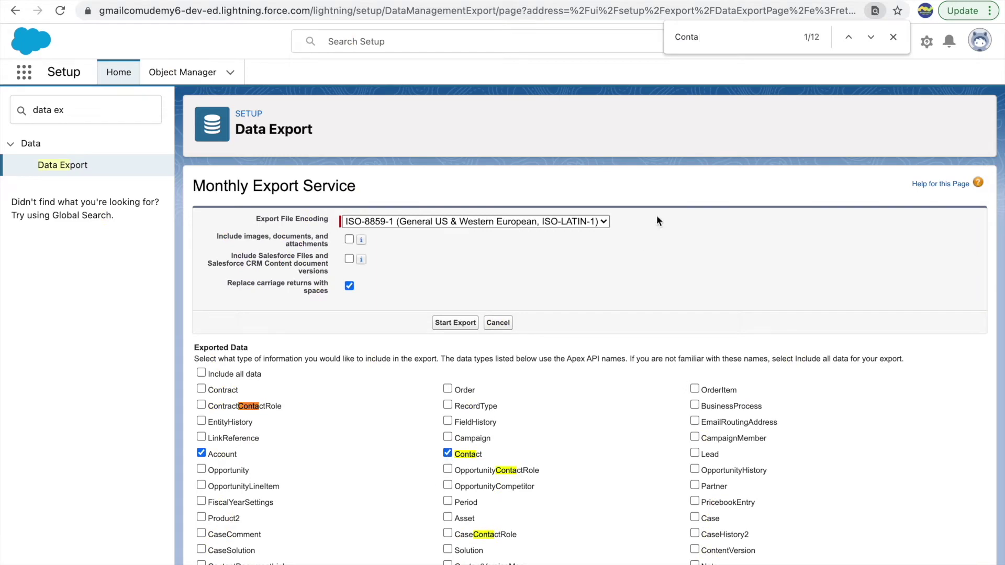
key("BackSpace")
key("BackSpace")
key("BackSpace")
type("vid")
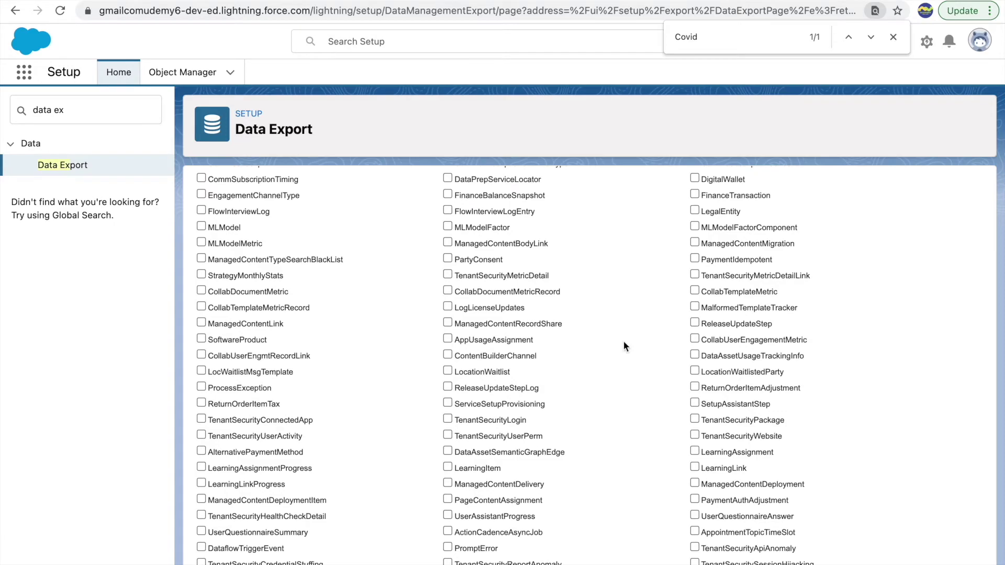
scroll(623, 343, "up", 10)
key("Escape")
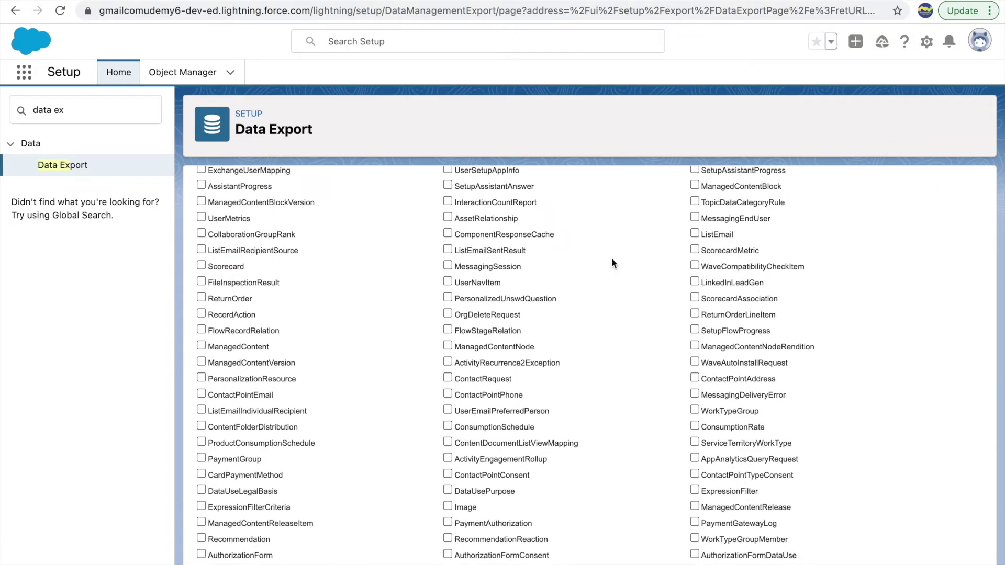
scroll(611, 257, "up", 15)
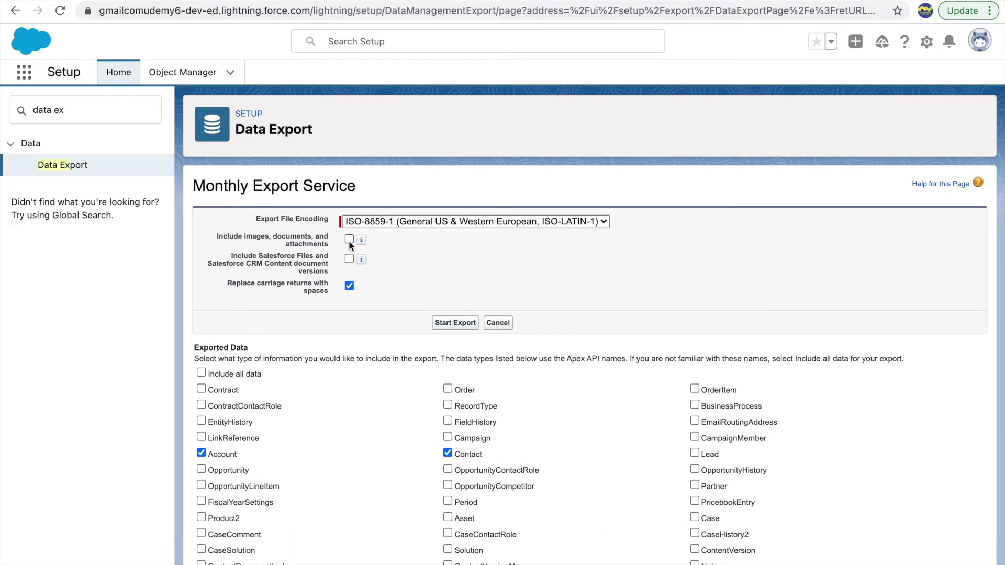
mouse_move(360, 244)
Start the Account and Contact export, then select the Quick Find search term
left_click(457, 323)
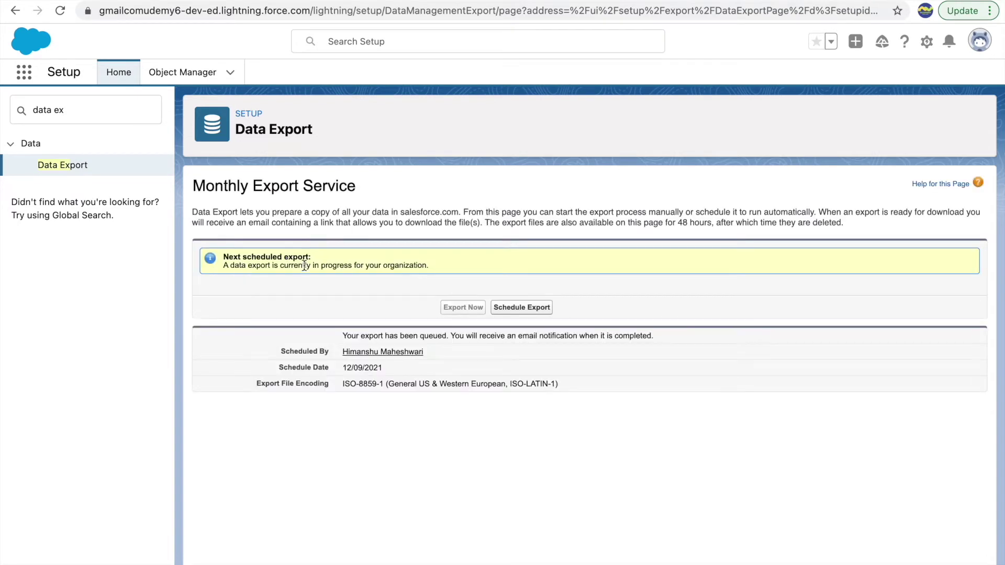
left_click(977, 47)
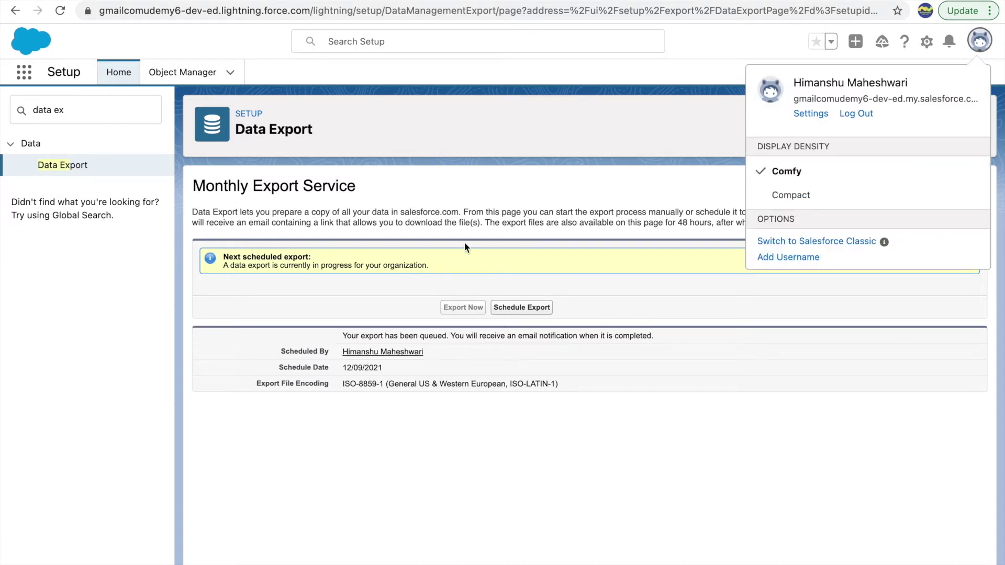
left_click(629, 159)
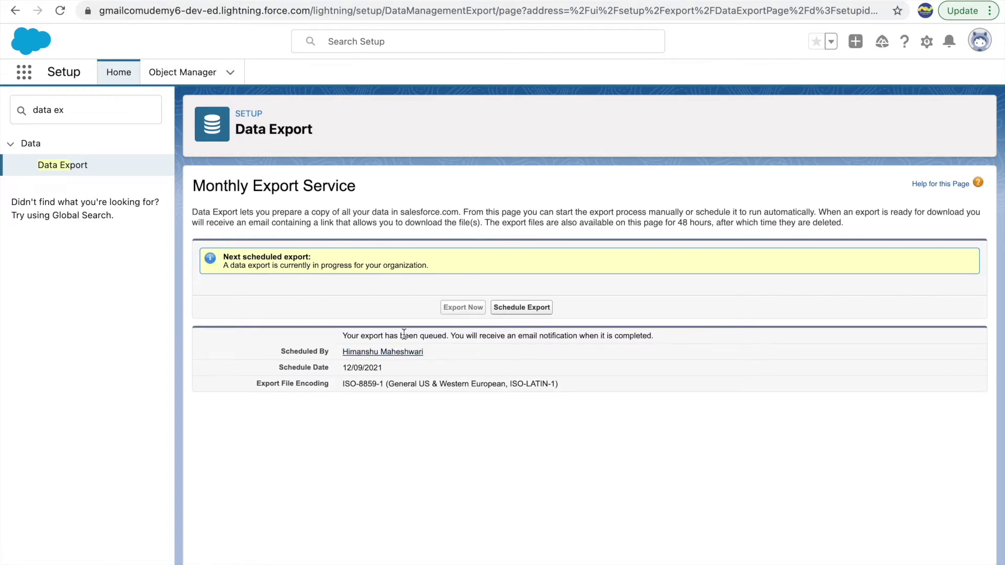
double_click(72, 120)
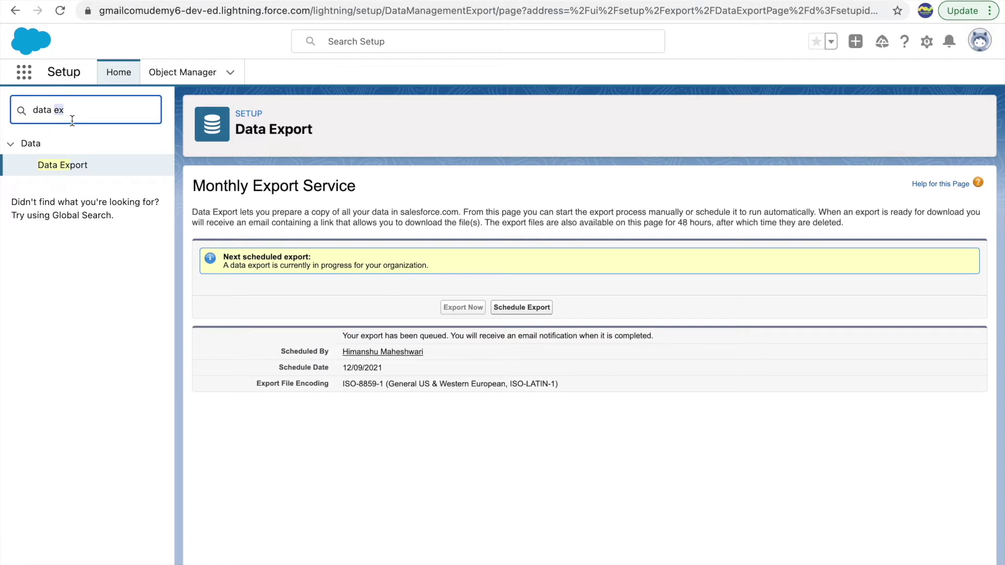
Search Quick Find for 'data import' and open the Data Import Wizard, noting its 50,000-record limit
type("import")
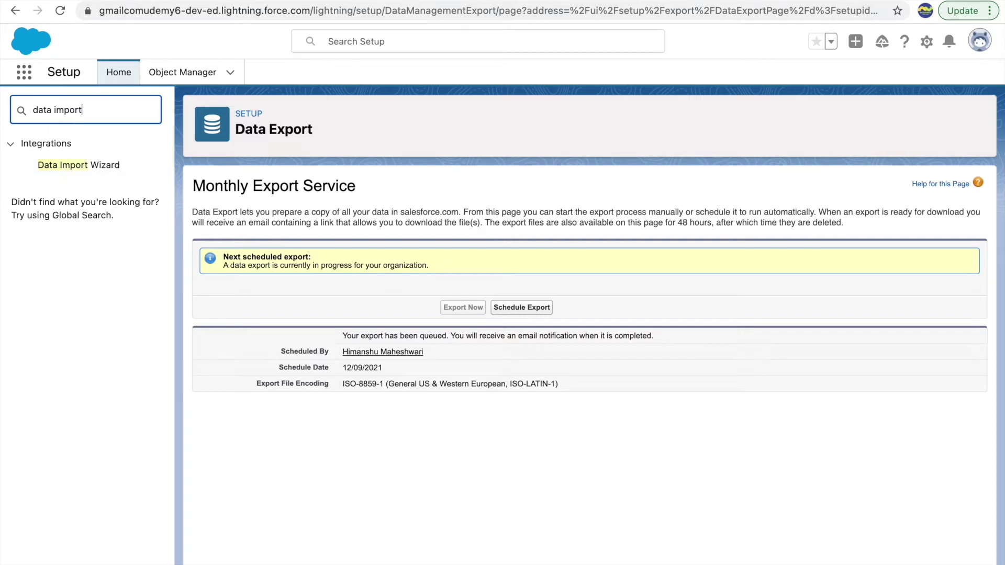
left_click(82, 166)
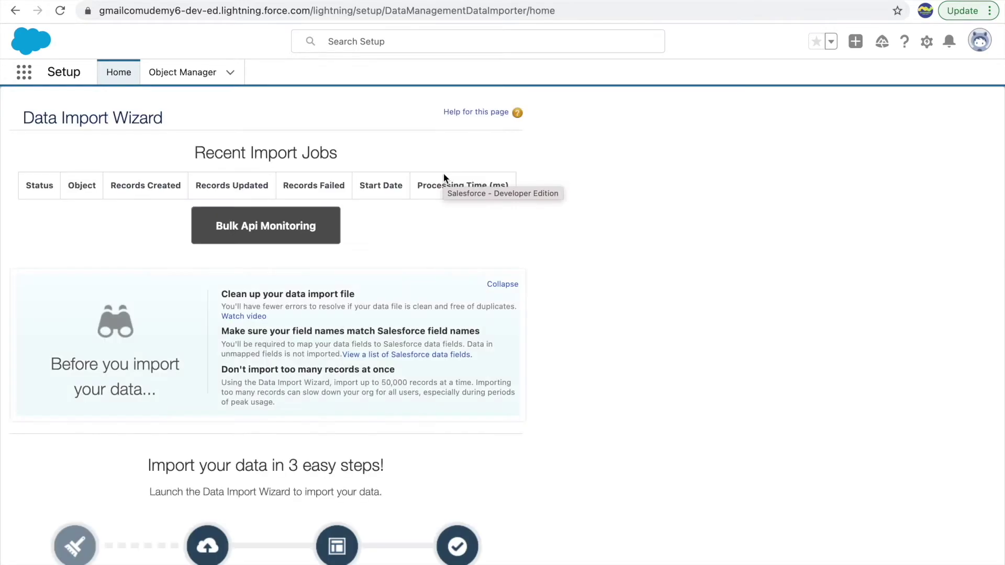
scroll(555, 445, "down", 4)
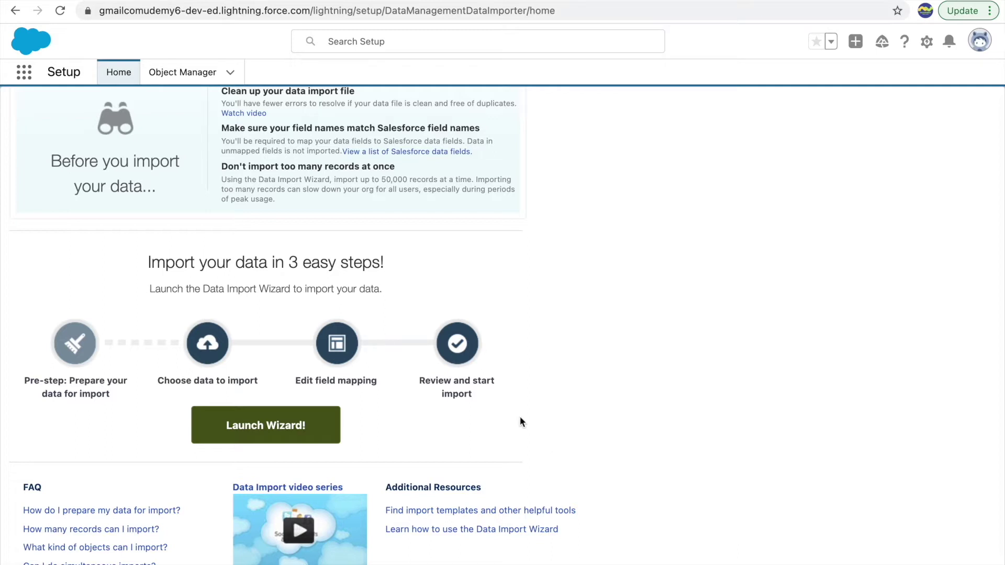
left_click_drag(381, 179, 417, 178)
left_click(623, 208)
scroll(452, 243, "up", 5)
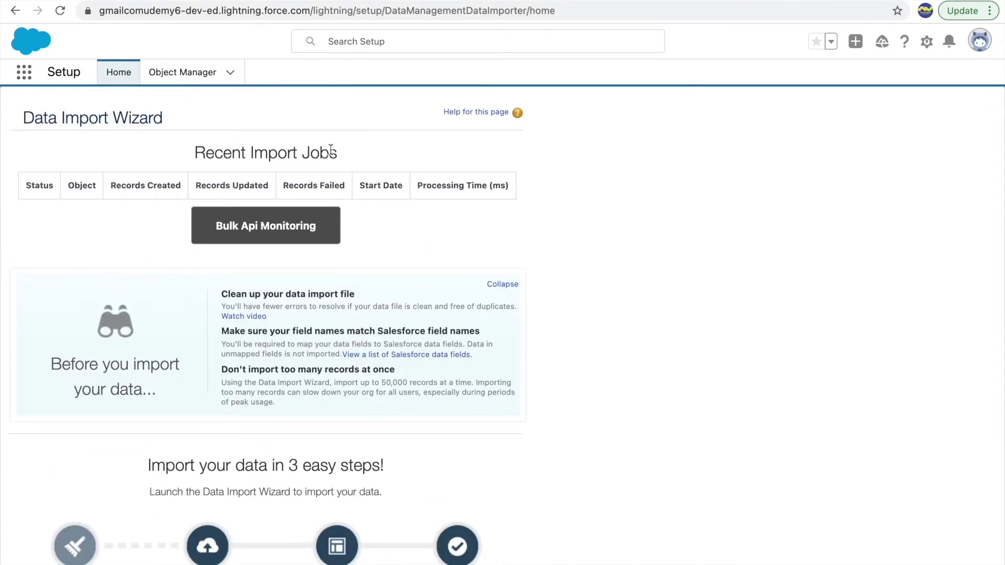
In Numbers, enter headers Total Active Cases, Deceased, Total Recovered Cases and Entry Date
key("ctrl+Up")
left_click(548, 11)
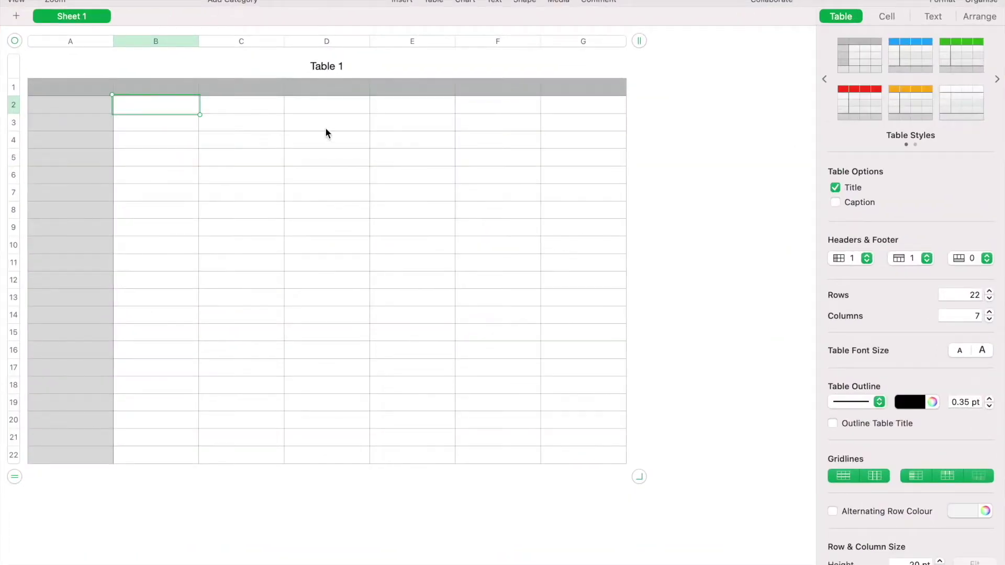
left_click(79, 114)
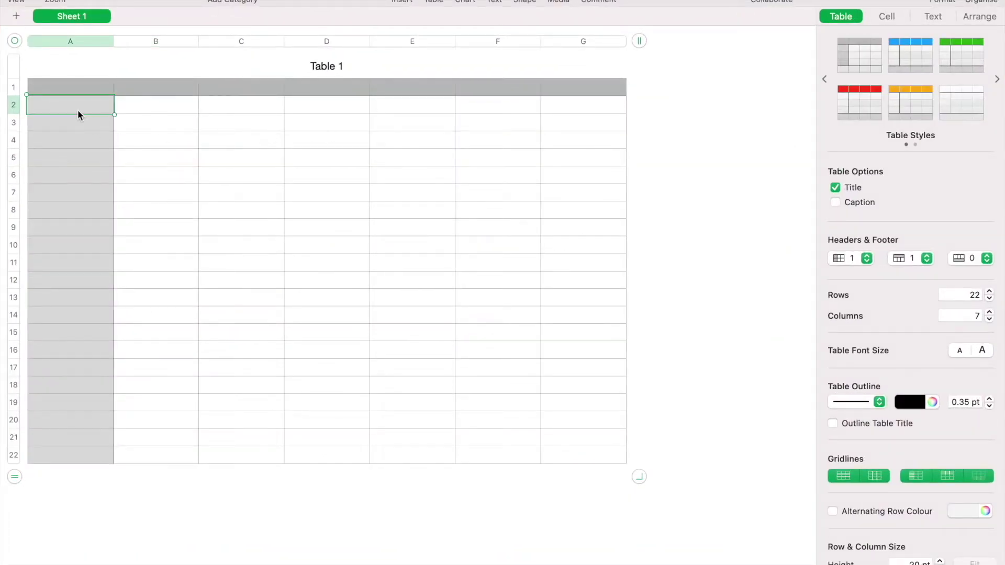
left_click(67, 91)
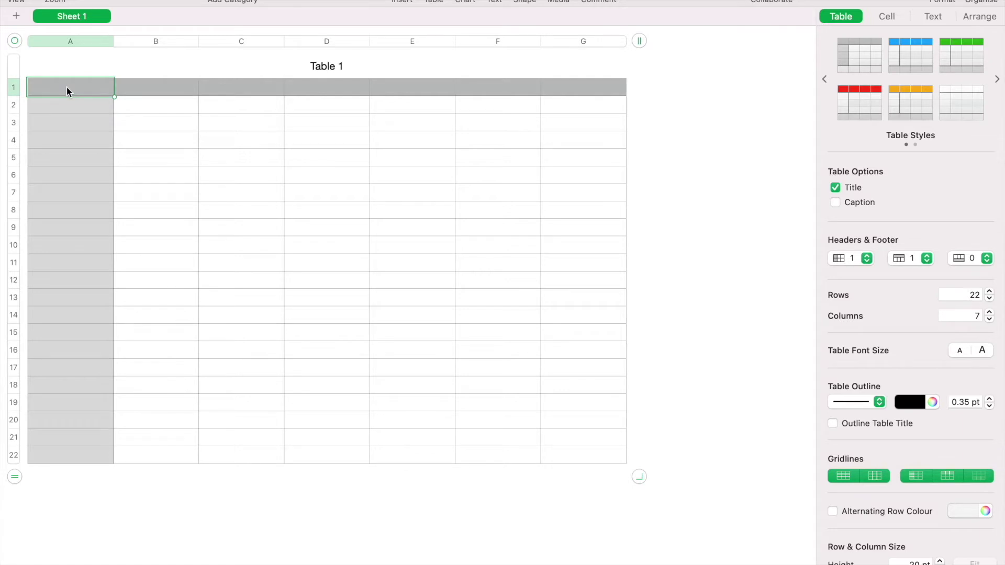
type("Total Acti")
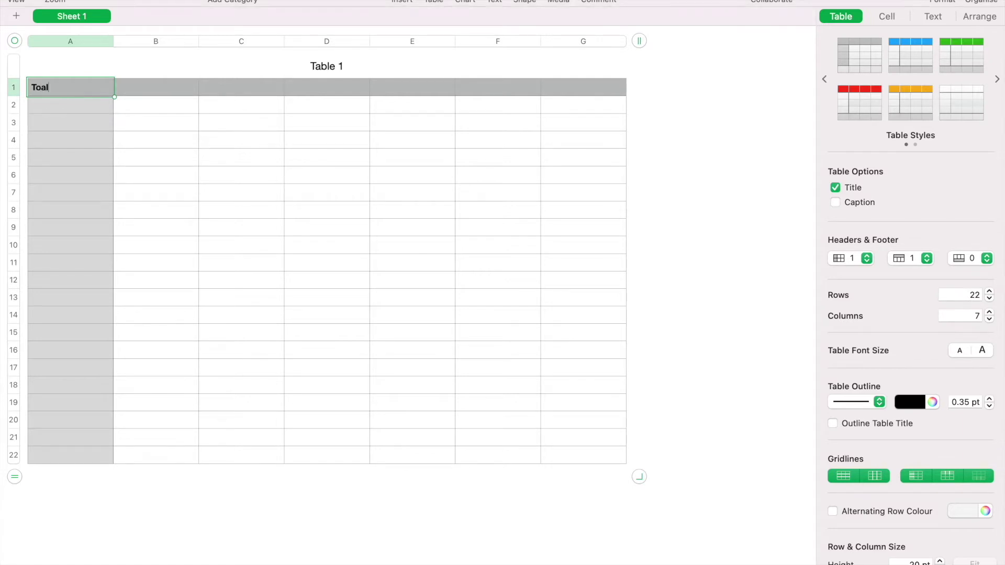
type("ve Cases")
key("Tab")
type("Deceased")
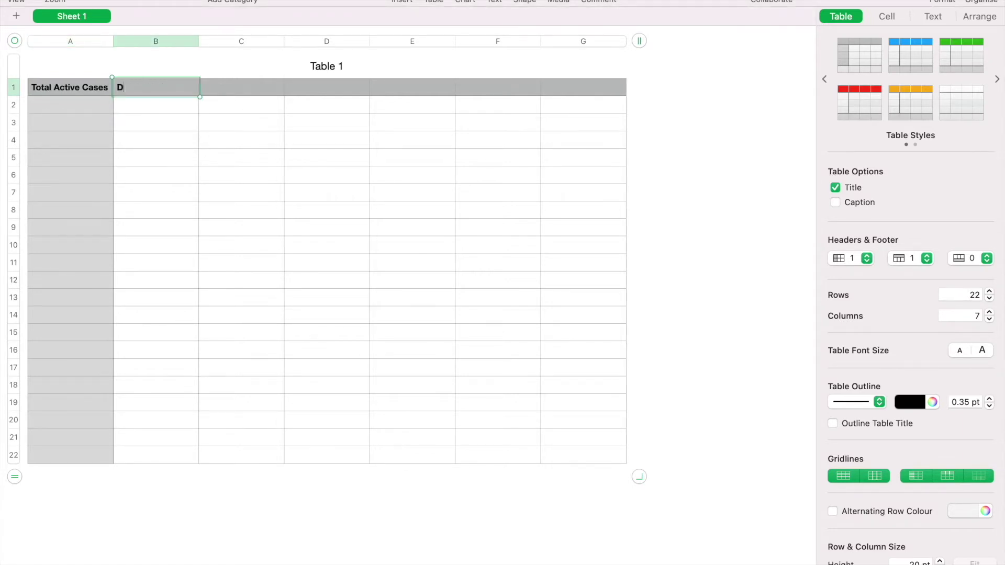
key("Tab")
type("Total Recovered Cases")
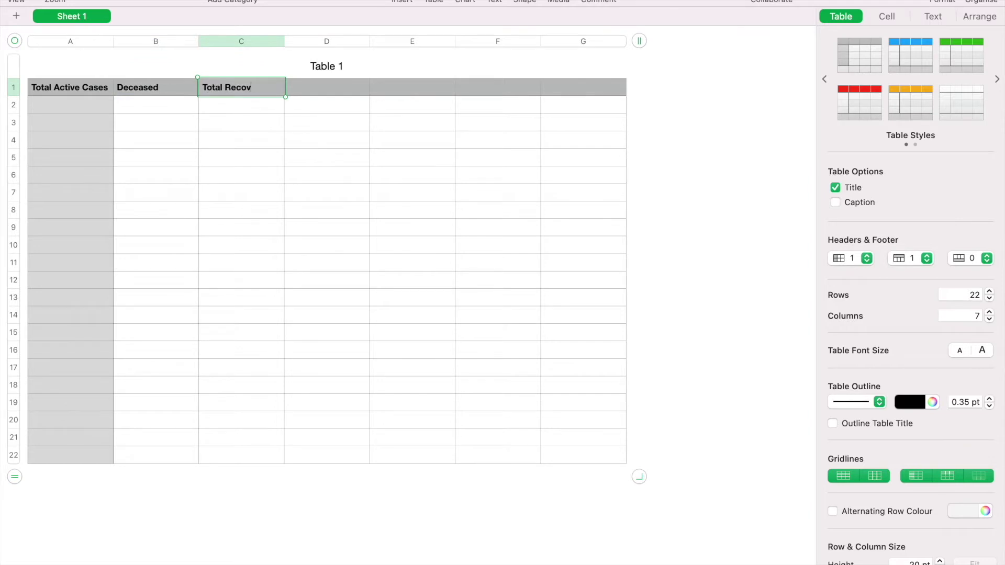
key("Tab")
type("Entry Date")
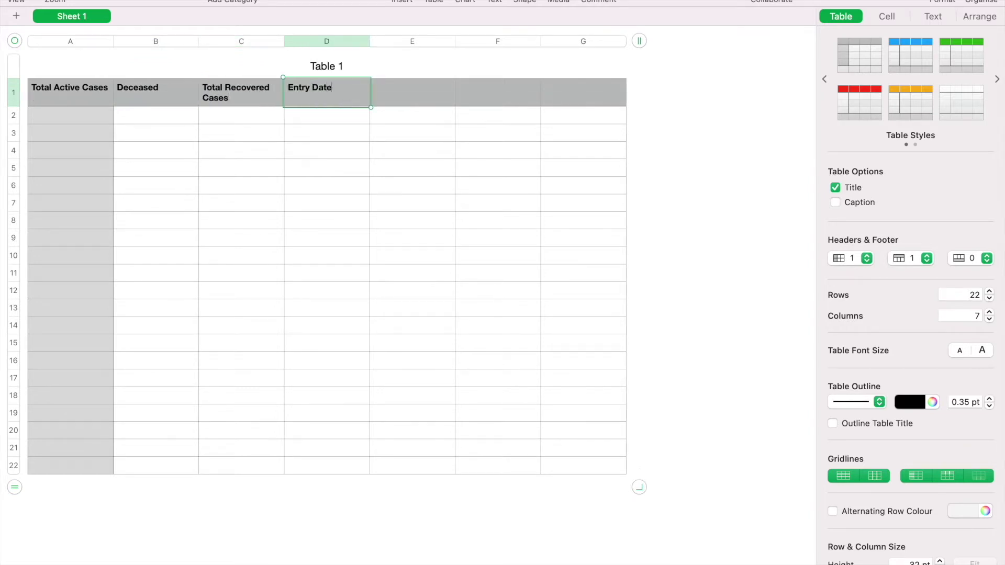
key("Return")
Put =TODAY() in D2, fill it down to D5, and trim the table to four columns
type("=TO")
key("Return")
key("Return")
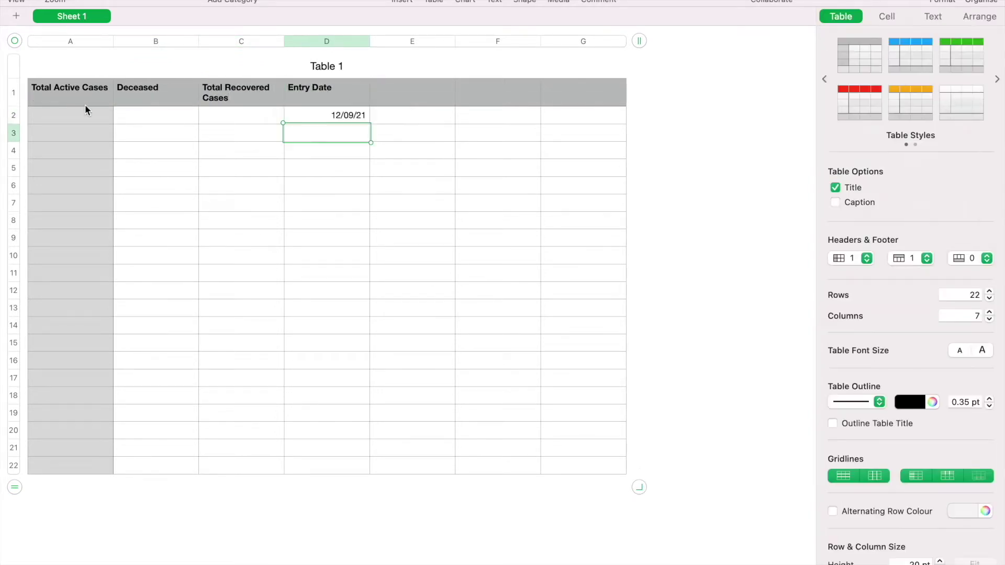
left_click(313, 117)
left_click_drag(327, 124, 328, 184)
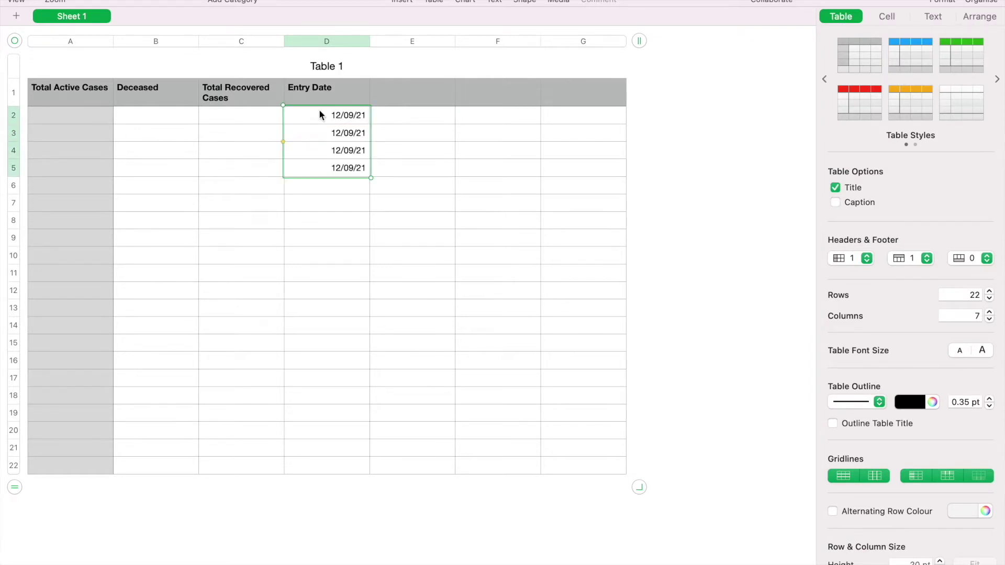
left_click_drag(637, 48, 407, 46)
Fill row 2 with 1200, 40, 12900 and row 3 with 500 and 1200
left_click(95, 121)
type("1200")
key("Tab")
type("40")
key("Tab")
type("129")
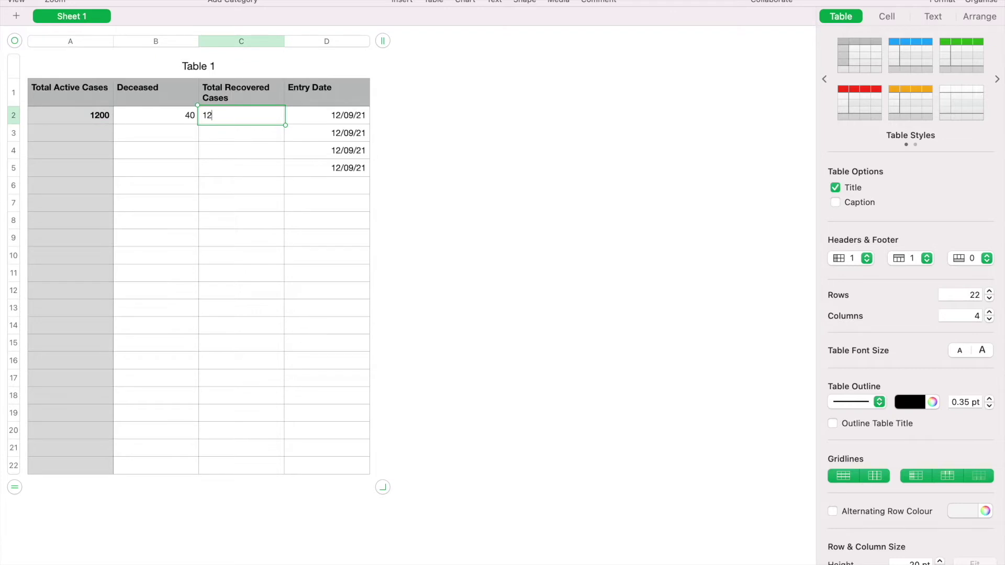
type("00")
key("Return")
type("12900")
key("Tab")
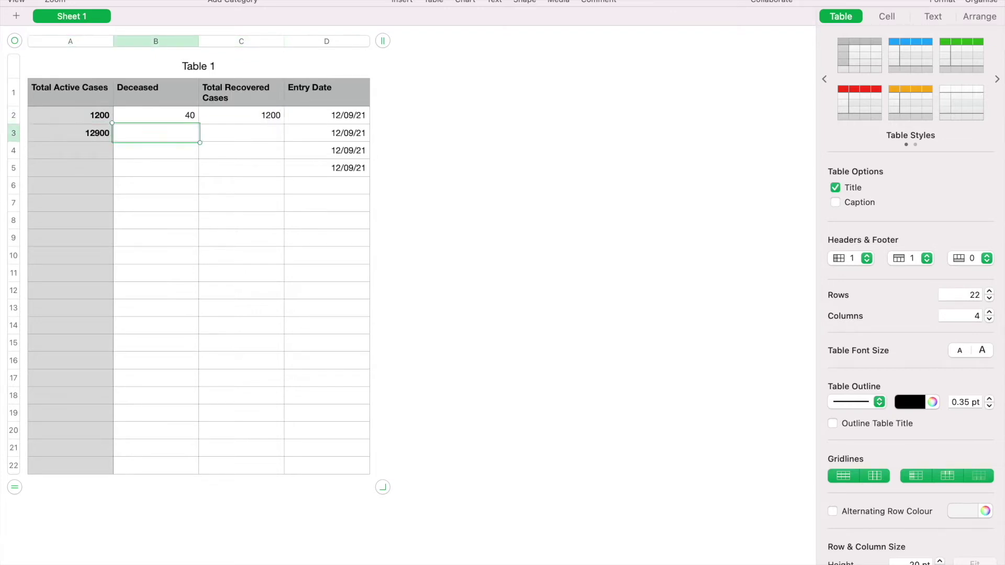
type("500")
key("Tab")
type("1200")
key("Return")
Enter C4 500, C5 8000, A5 40000, A4 128, B4 24 and B5 5
key("Down")
type("500")
key("Return")
type("8000")
left_click(71, 167)
type("40000")
left_click(70, 150)
type("128")
key("Tab")
type("24")
left_click(242, 167)
left_click(155, 167)
type("54")
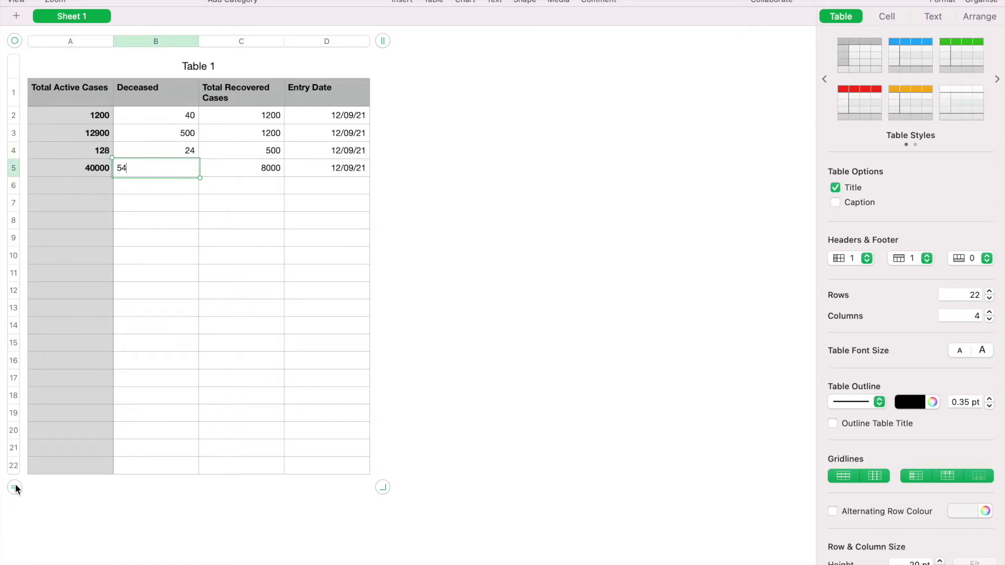
Remove the empty rows below row 5 and review each header cell
left_click_drag(15, 487, 61, 204)
left_click(168, 220)
left_click(79, 97)
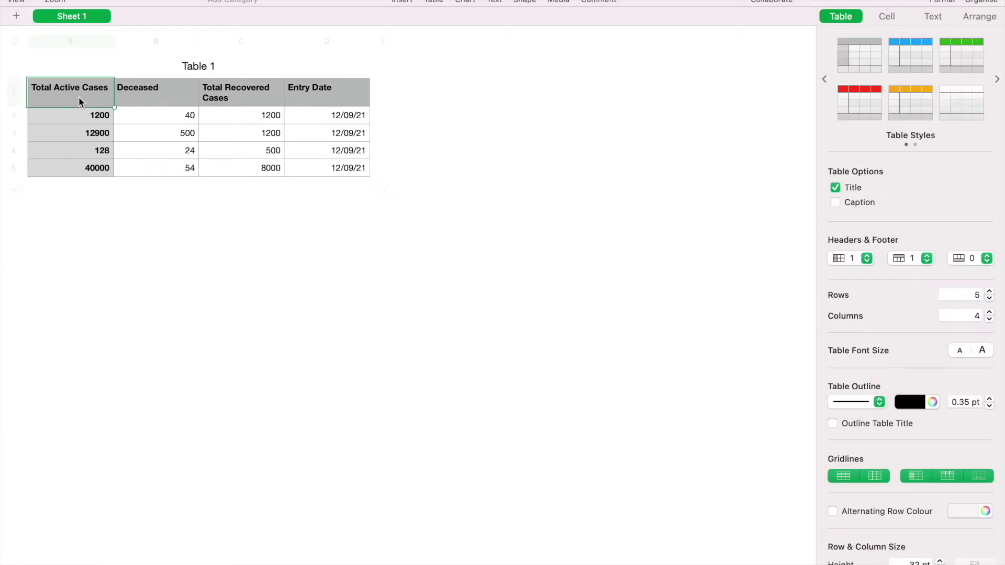
left_click(164, 103)
left_click(242, 102)
left_click(312, 104)
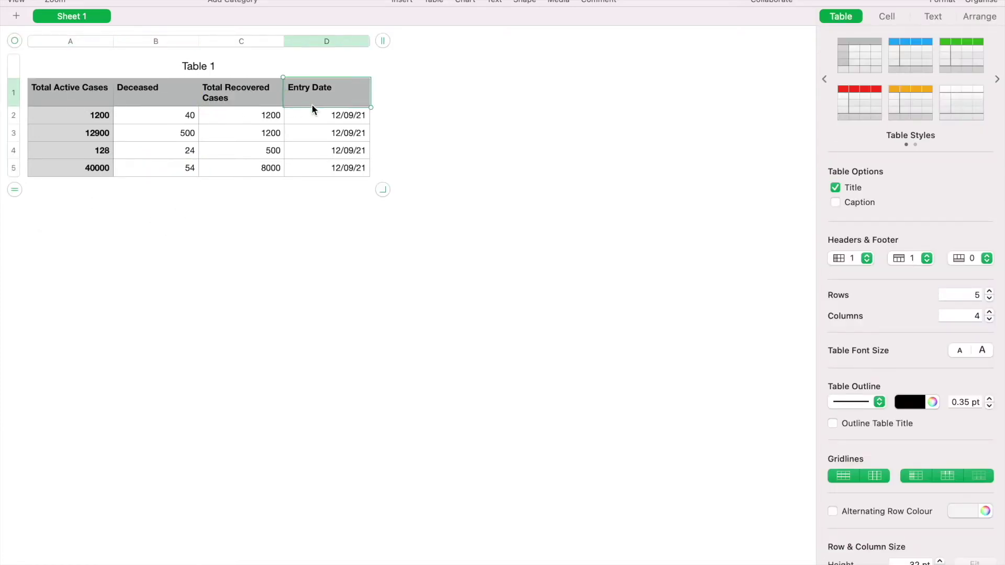
Add a fifth column with the header 'Contact'
left_click(382, 40)
left_click(405, 89)
type("Contact")
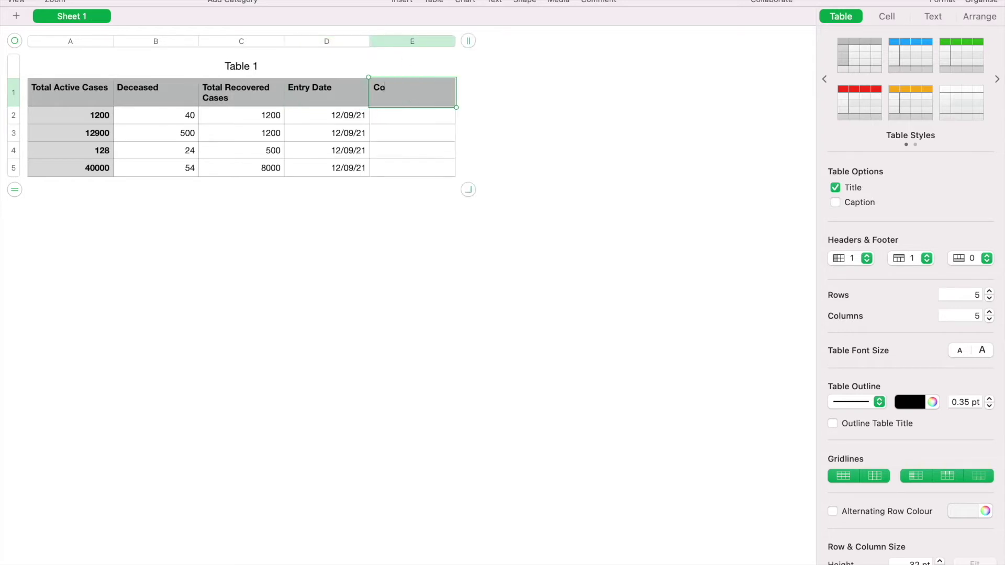
key("BackSpace")
key("BackSpace")
key("BackSpace")
key("BackSpace")
key("BackSpace")
key("BackSpace")
key("BackSpace")
type("Contact")
key("Return")
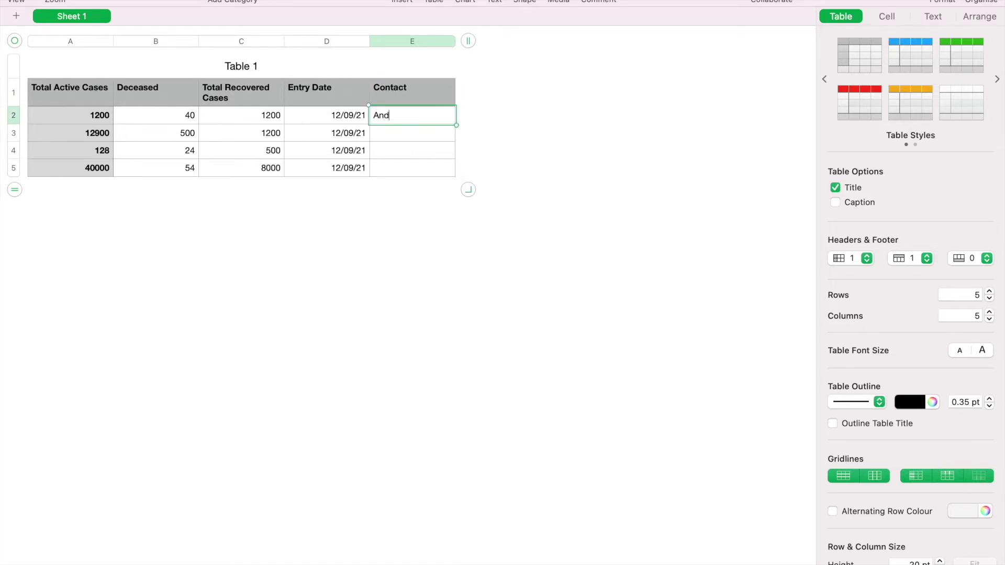
Fill the contact person's full name into cells E2 through E5
key("Return")
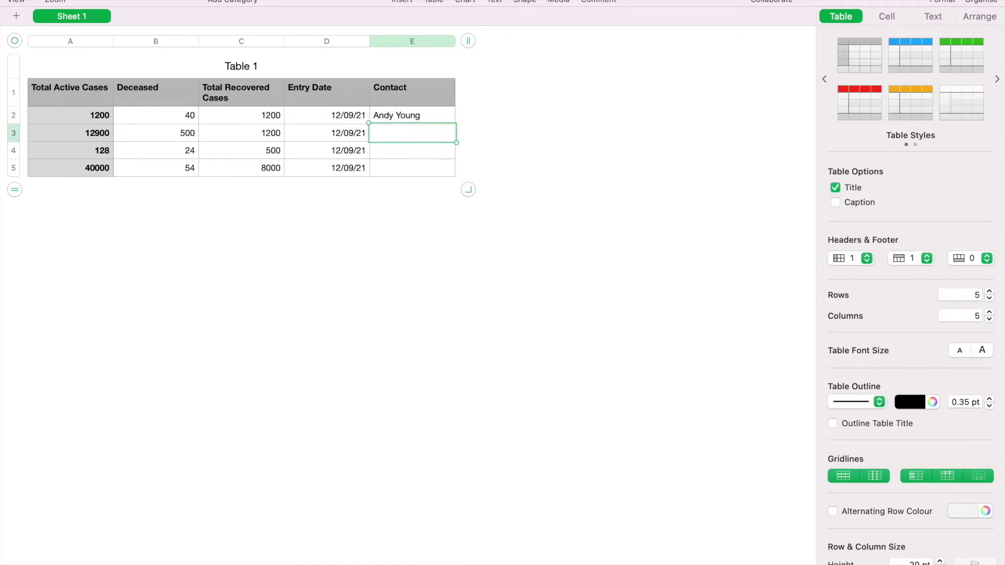
type("Andy")
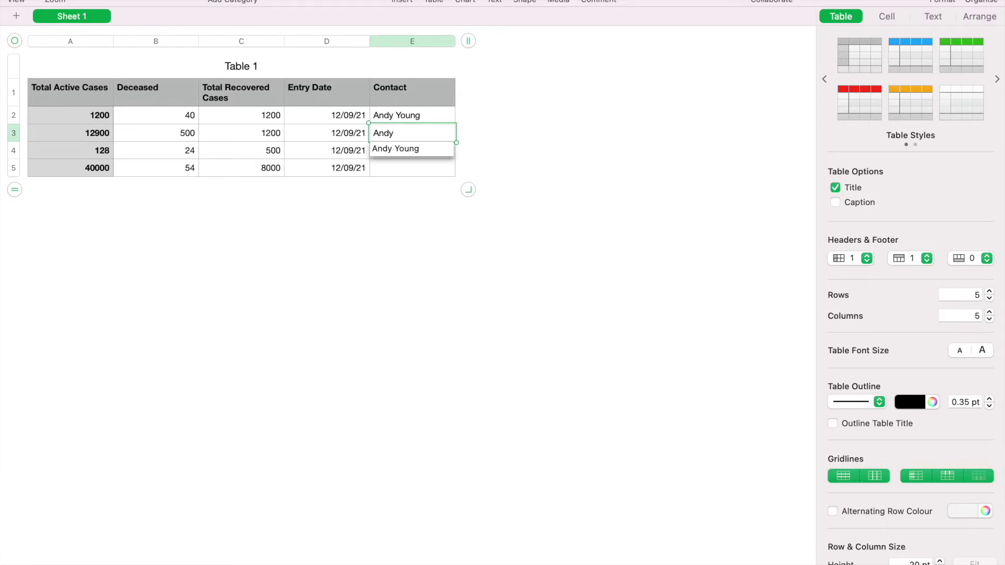
key("Return")
key("Up")
left_click(405, 130)
type("Young")
key("Return")
key("Return")
left_click(576, 152)
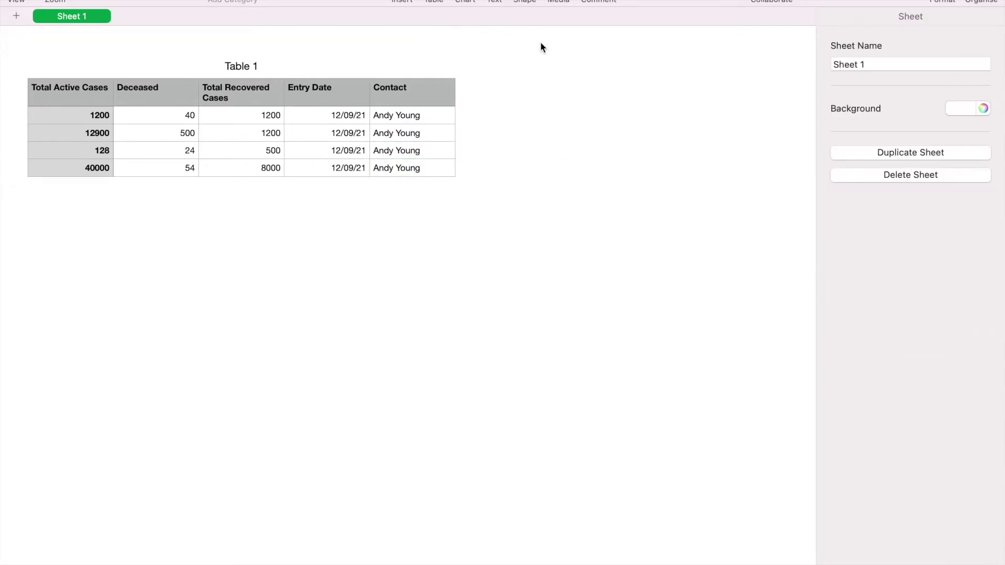
Export the table through File > Export To > CSV as 'Covid Import Data' on the Desktop
mouse_move(199, 1)
left_click(110, 1)
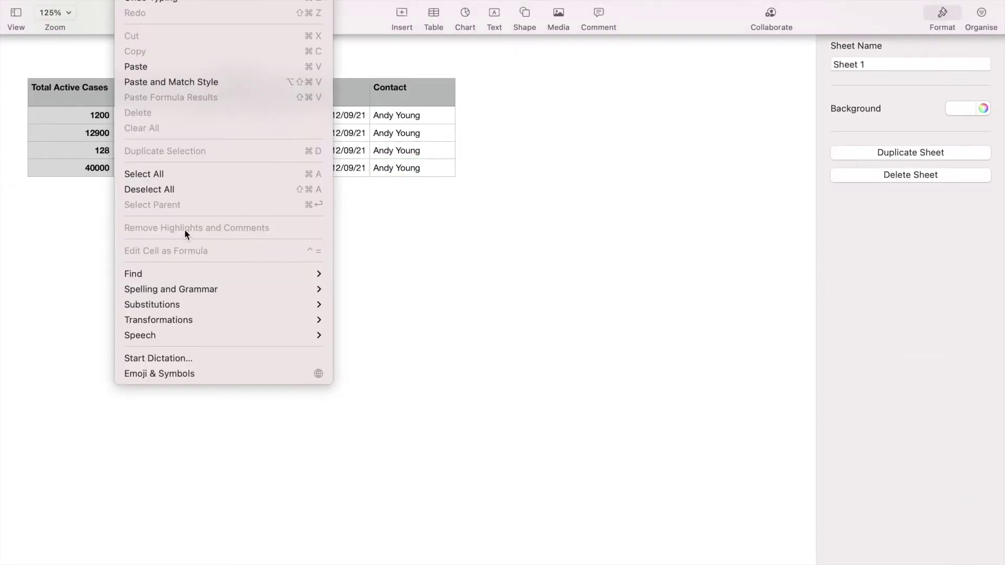
mouse_move(121, 148)
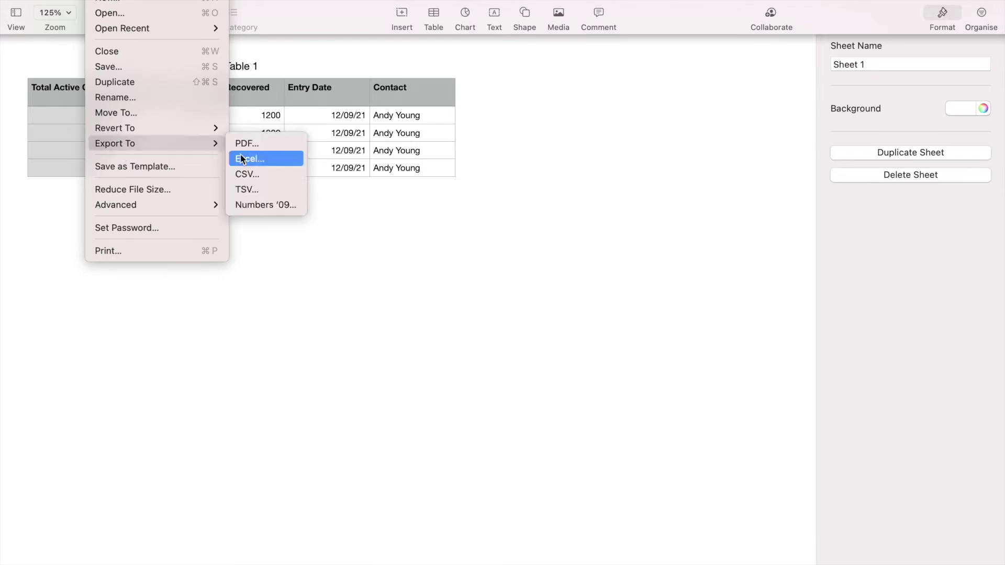
left_click(245, 173)
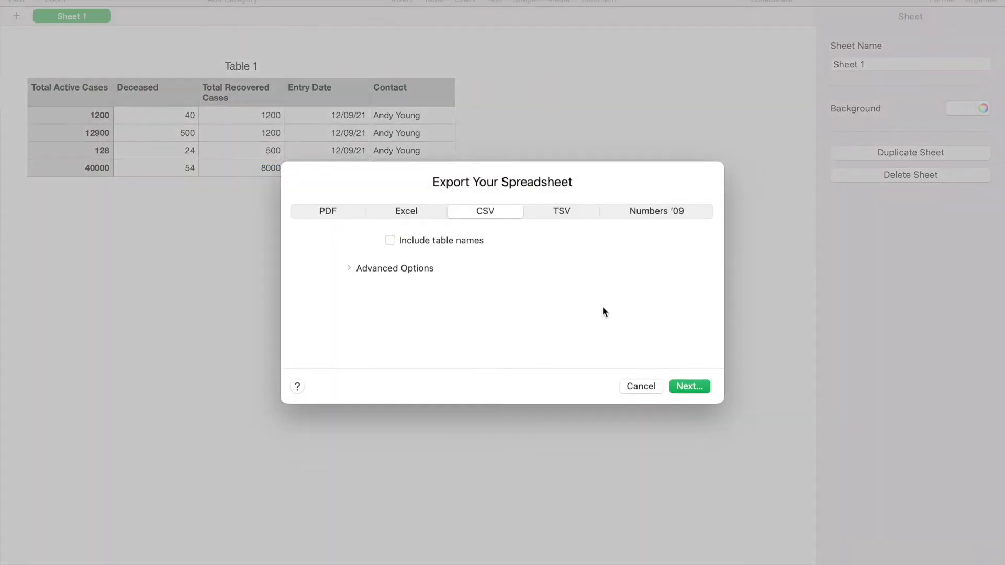
left_click(689, 382)
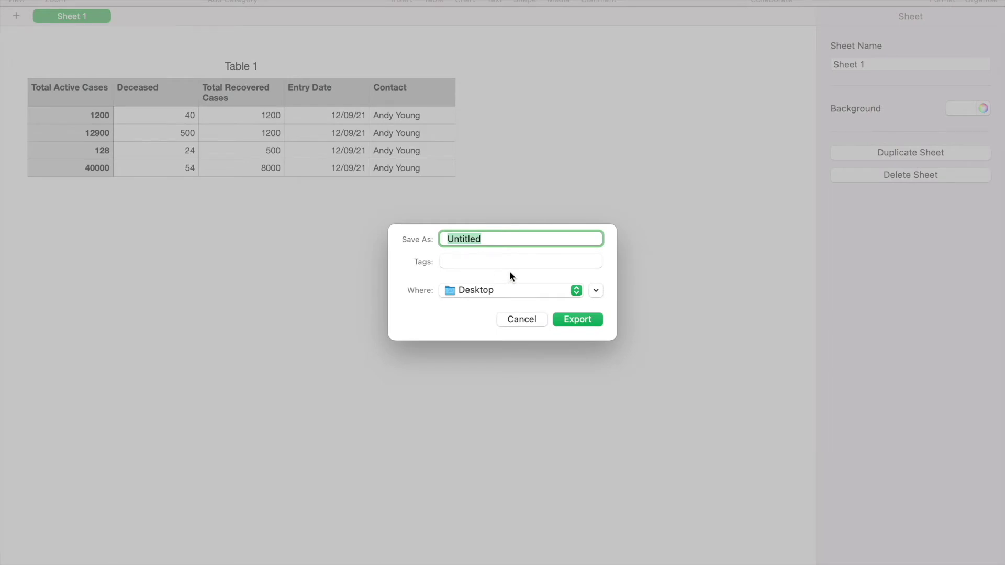
type("Covid Import dara")
key("BackSpace")
key("BackSpace")
key("BackSpace")
key("BackSpace")
type("Data")
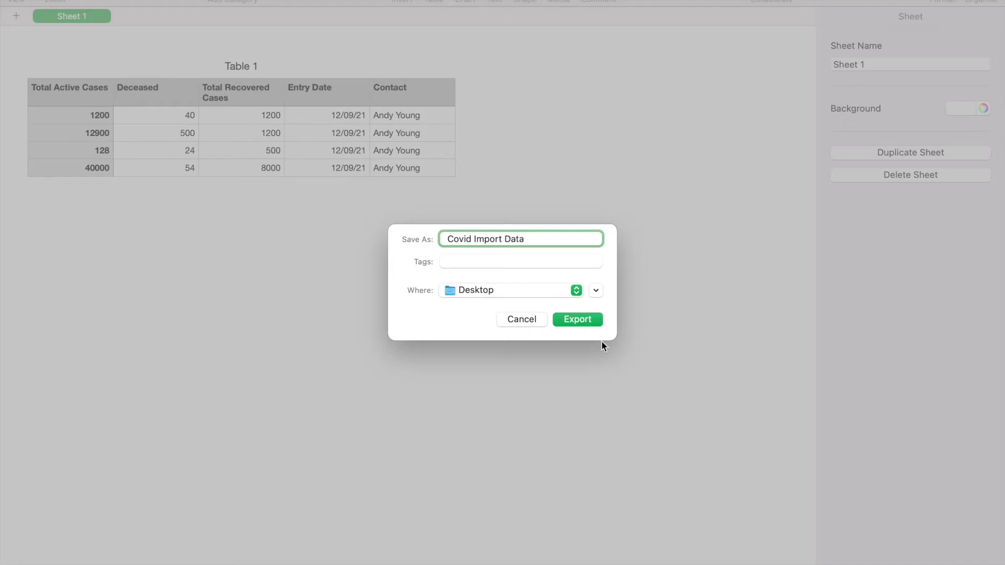
left_click(575, 319)
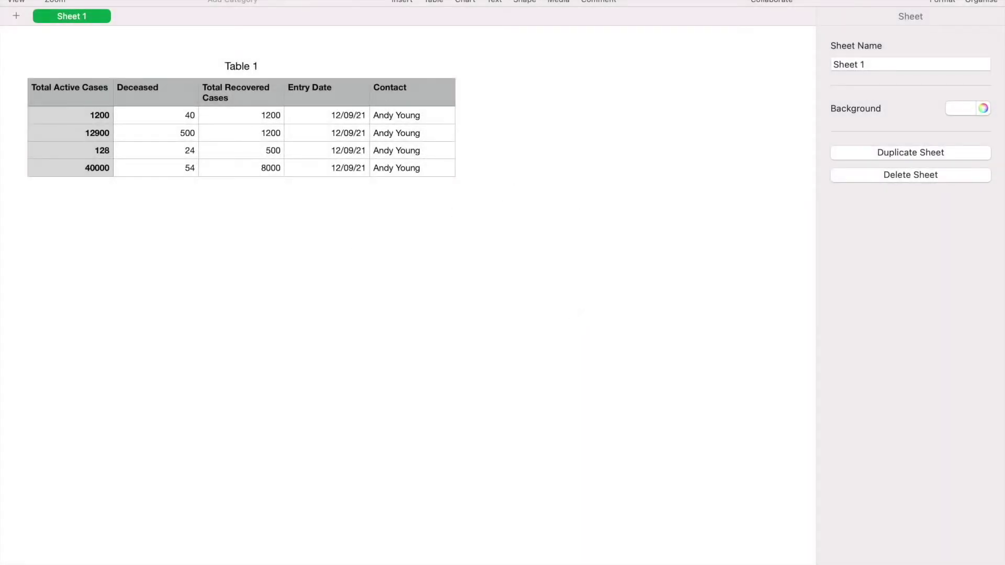
key("ctrl+Up")
left_click(502, 18)
key("ctrl+Up")
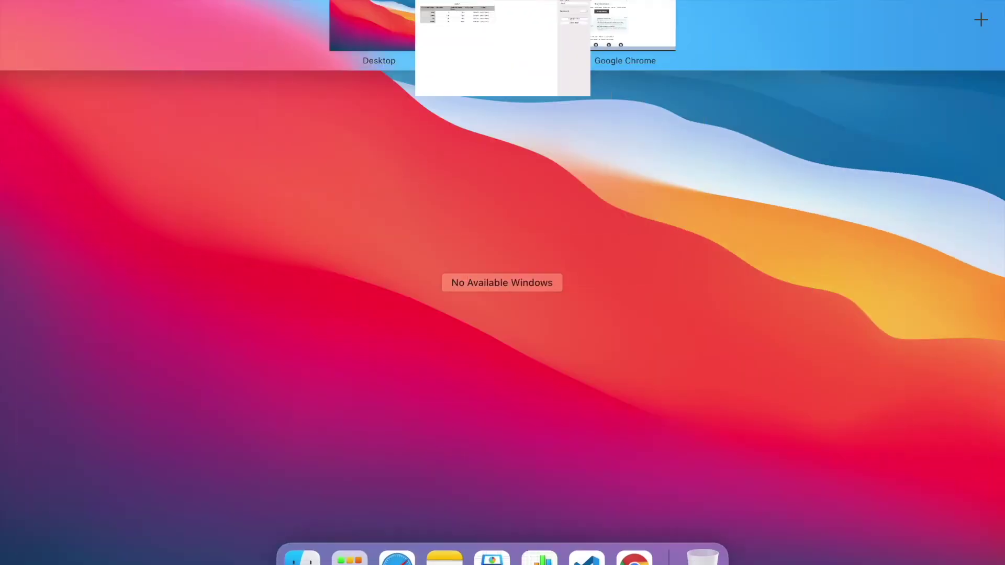
Back in Chrome, launch the Data Import Wizard and choose the Covid Counts custom object
left_click(608, 20)
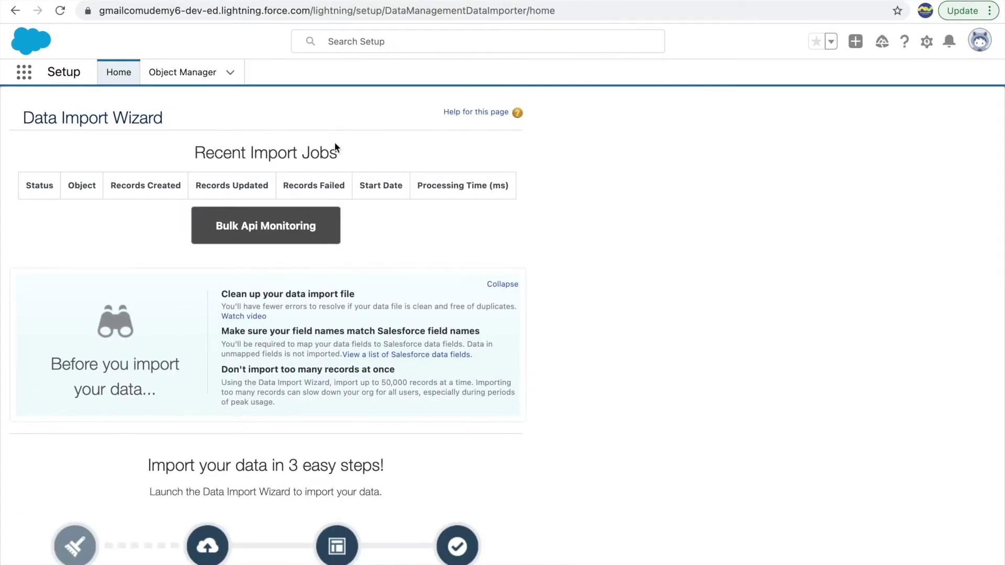
scroll(407, 319, "down", 4)
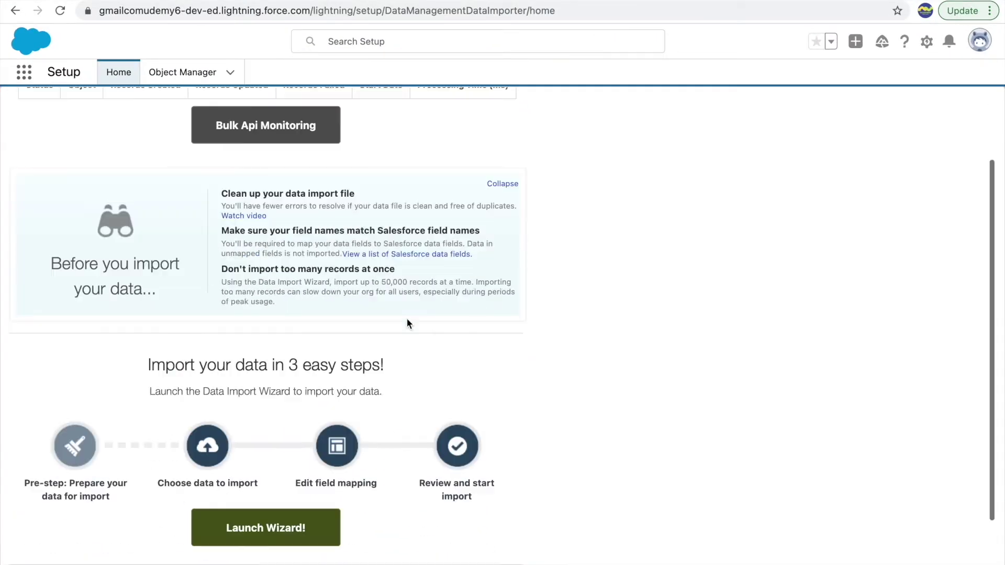
left_click(237, 427)
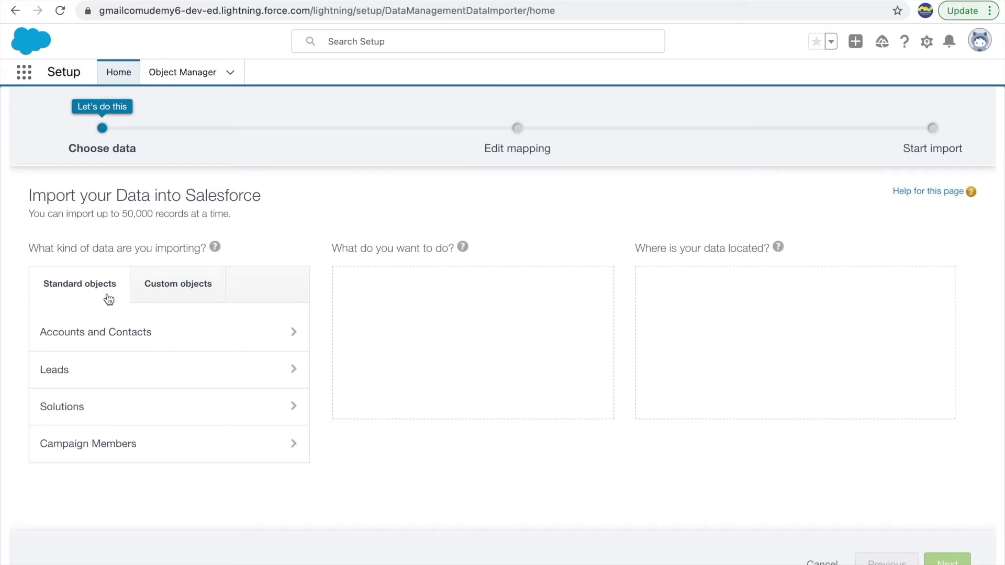
scroll(121, 381, "down", 1)
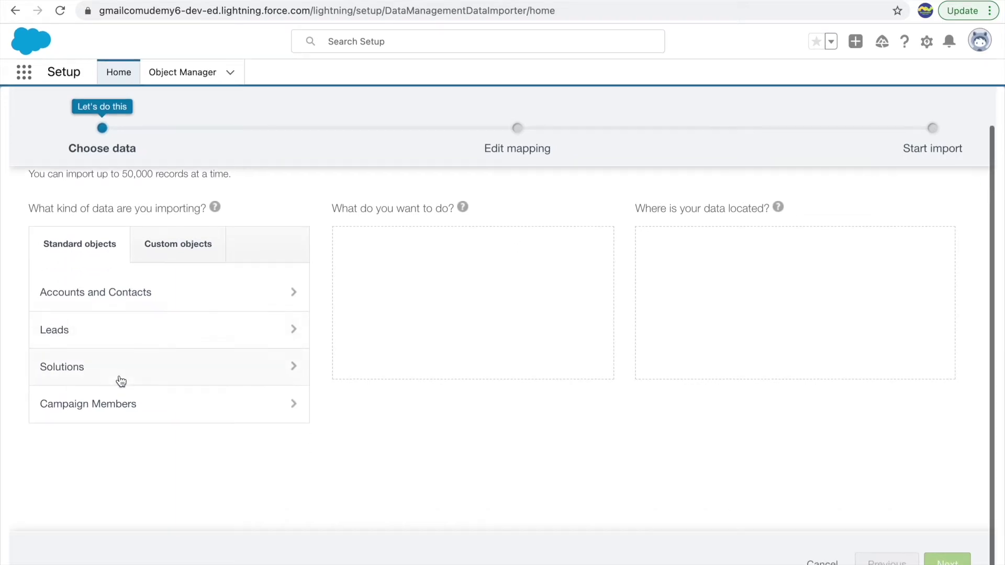
left_click(173, 249)
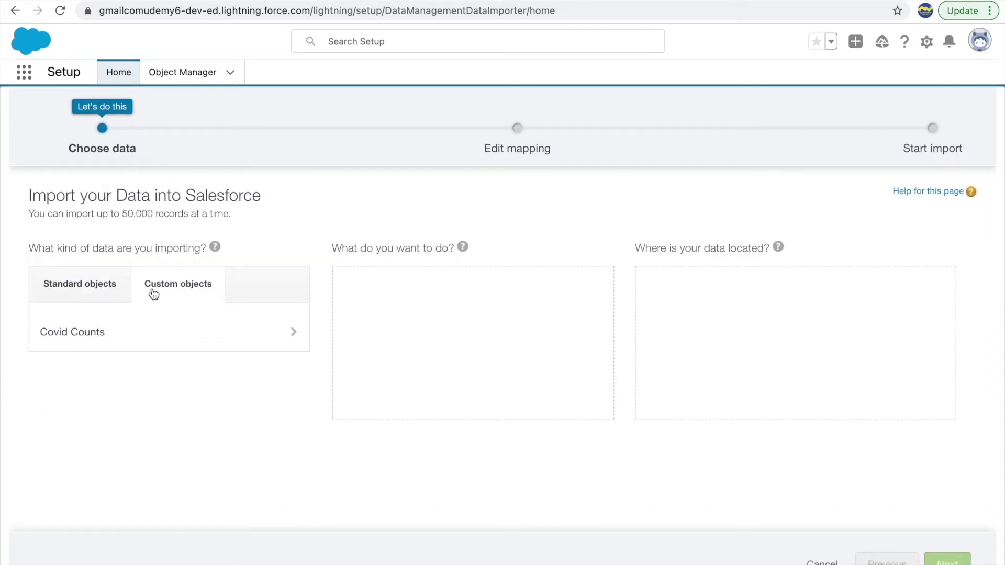
left_click(103, 341)
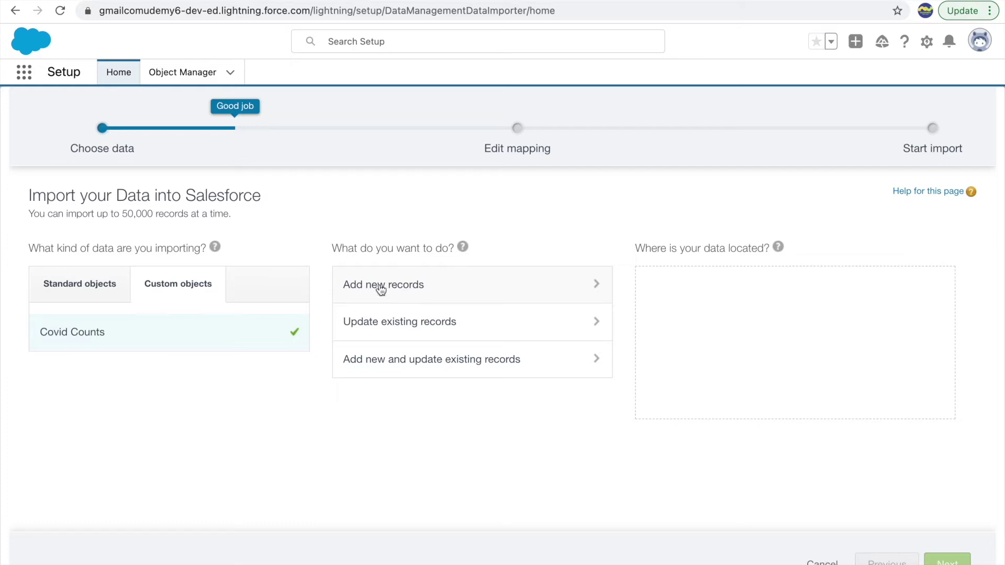
Compare the update options, settle on Add new records, and pick CSV as the source
left_click(418, 298)
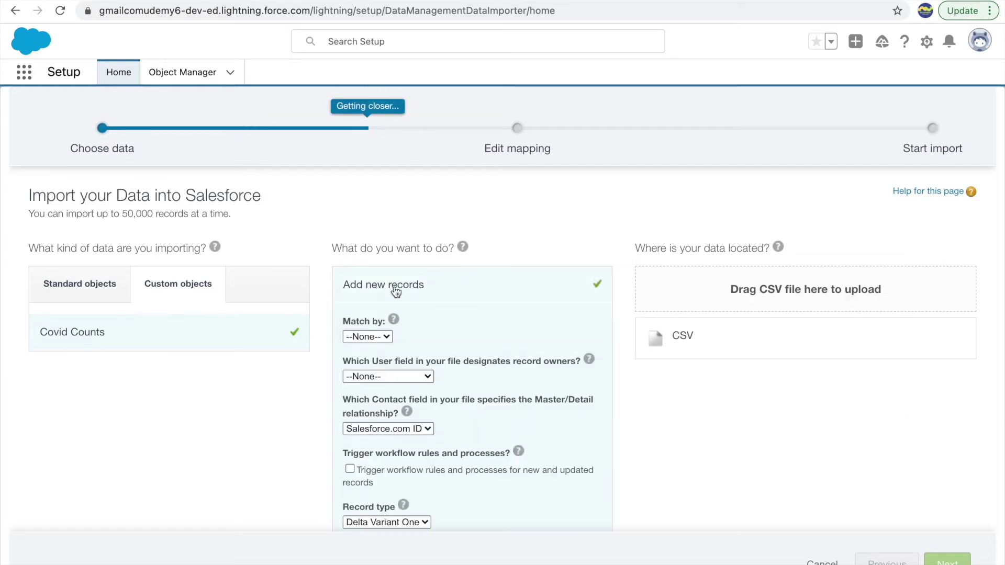
scroll(396, 291, "down", 3)
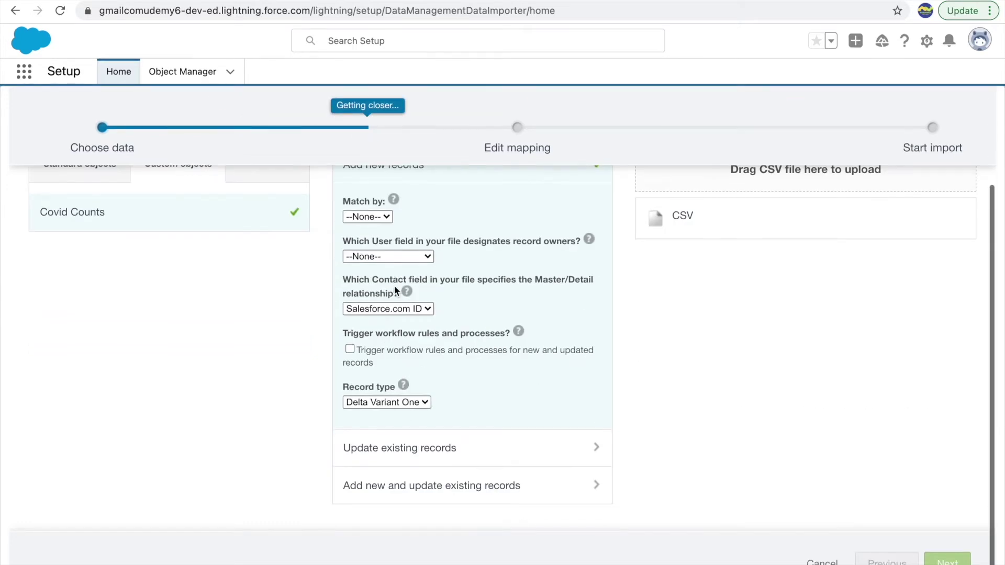
left_click(417, 449)
scroll(417, 330, "down", 3)
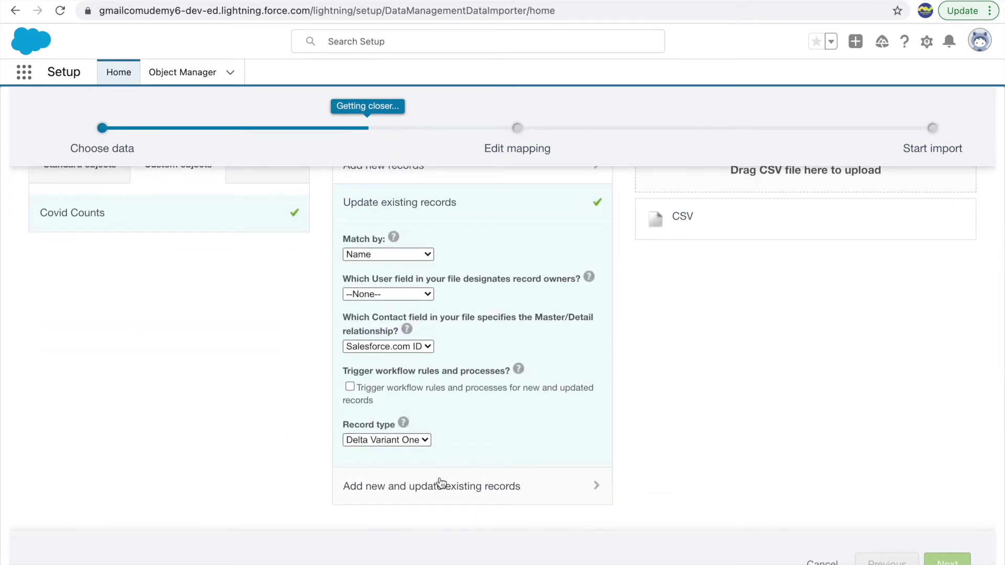
left_click(441, 482)
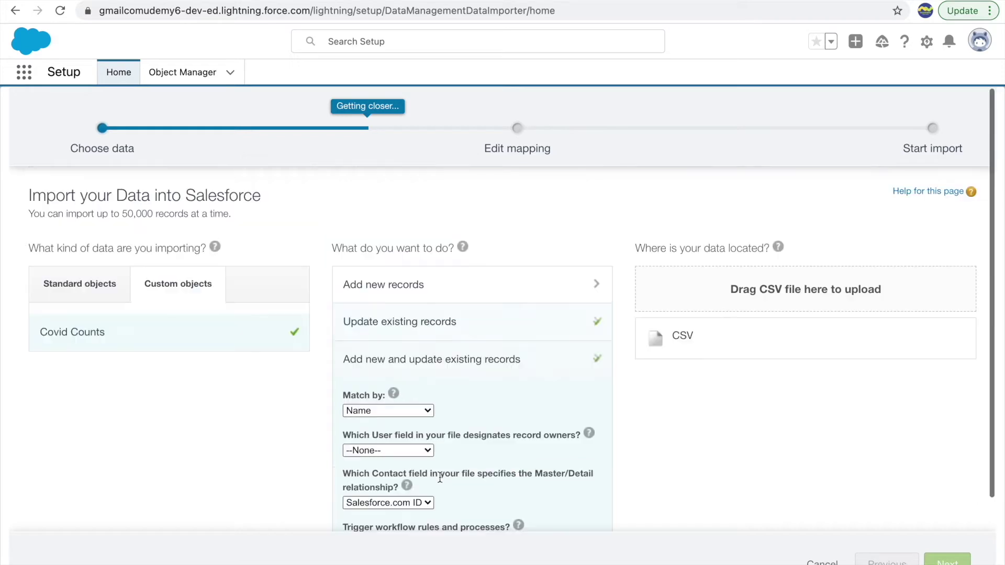
left_click(421, 293)
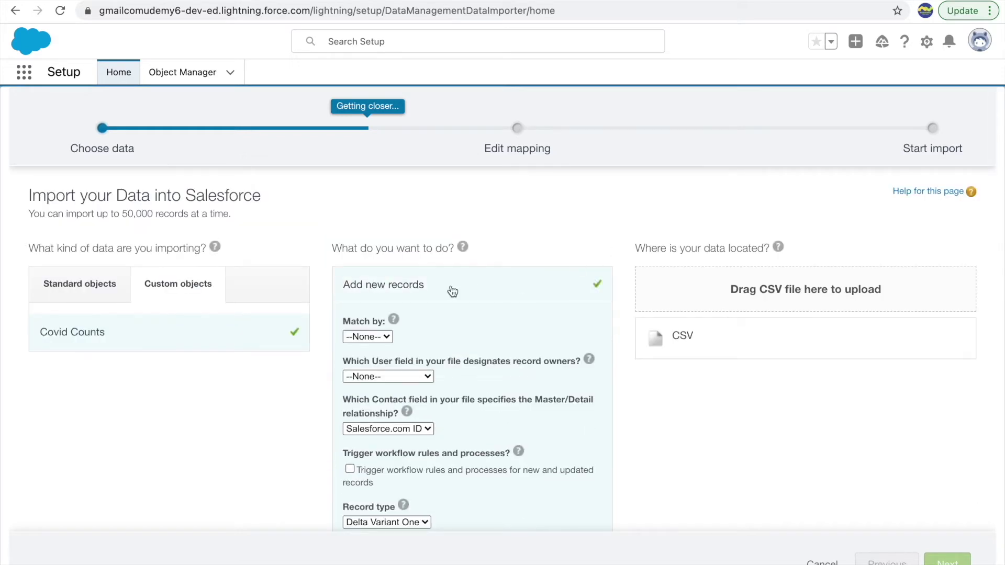
left_click(675, 344)
Attach Covid Import Data from the Desktop as the import's CSV file
left_click(701, 377)
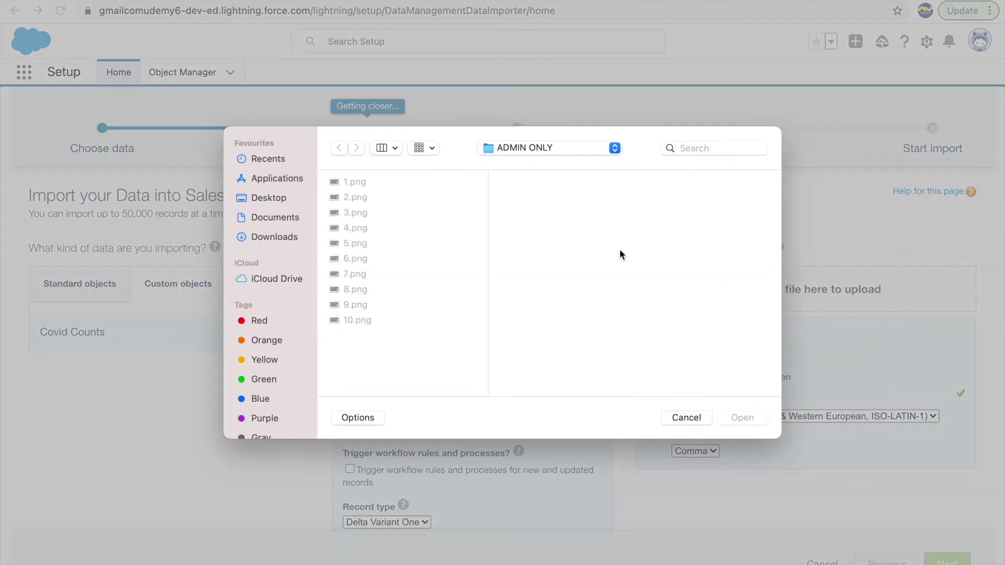
left_click(255, 198)
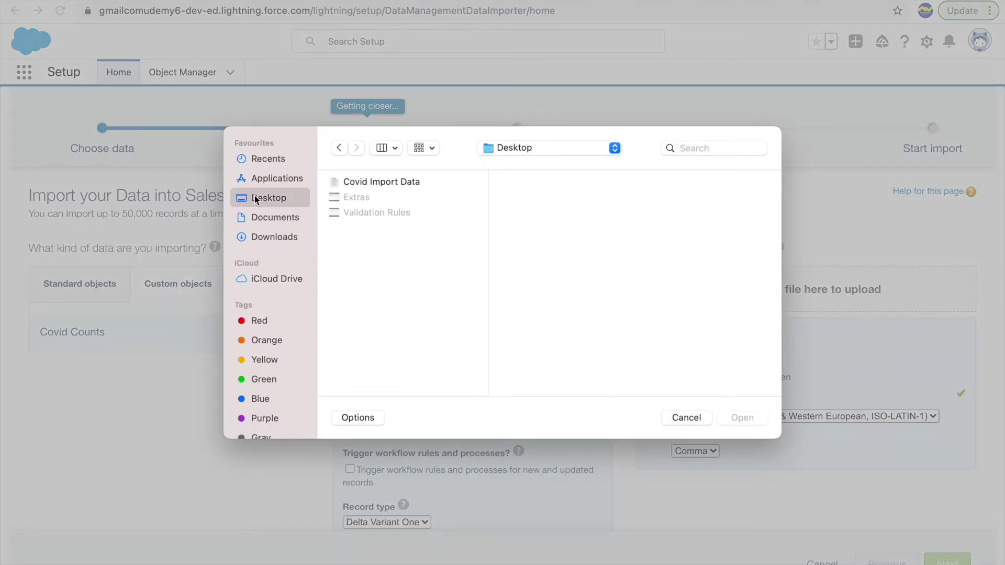
double_click(366, 182)
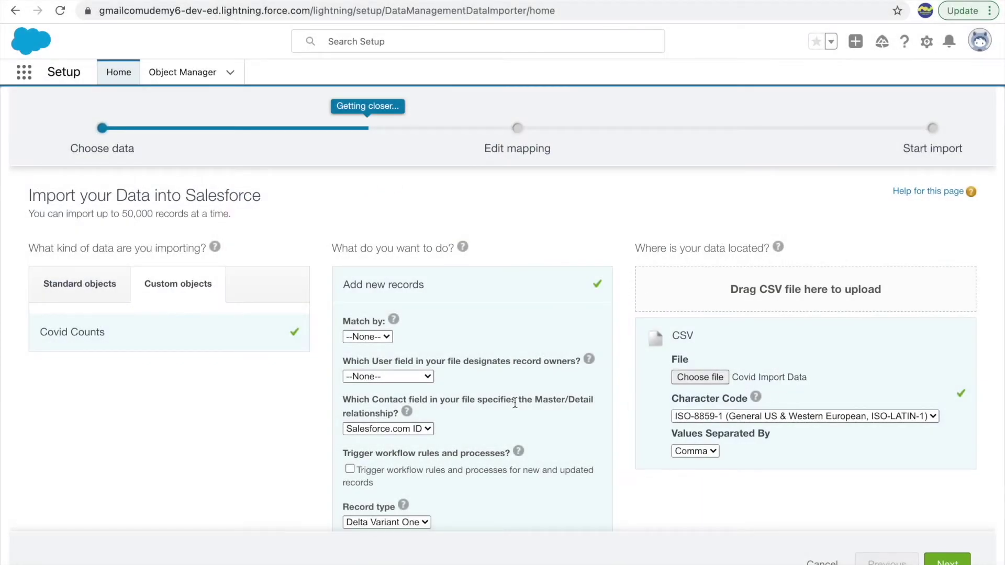
Review the Match by, record owner and Master/Detail contact field dropdown options
scroll(403, 487, "down", 1)
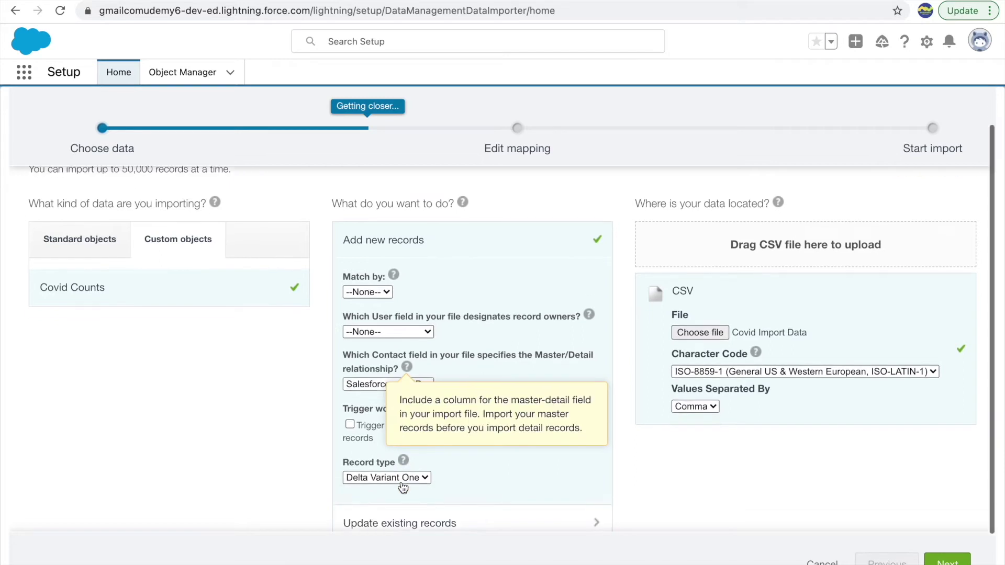
scroll(403, 487, "down", 1)
left_click(372, 257)
left_click(438, 267)
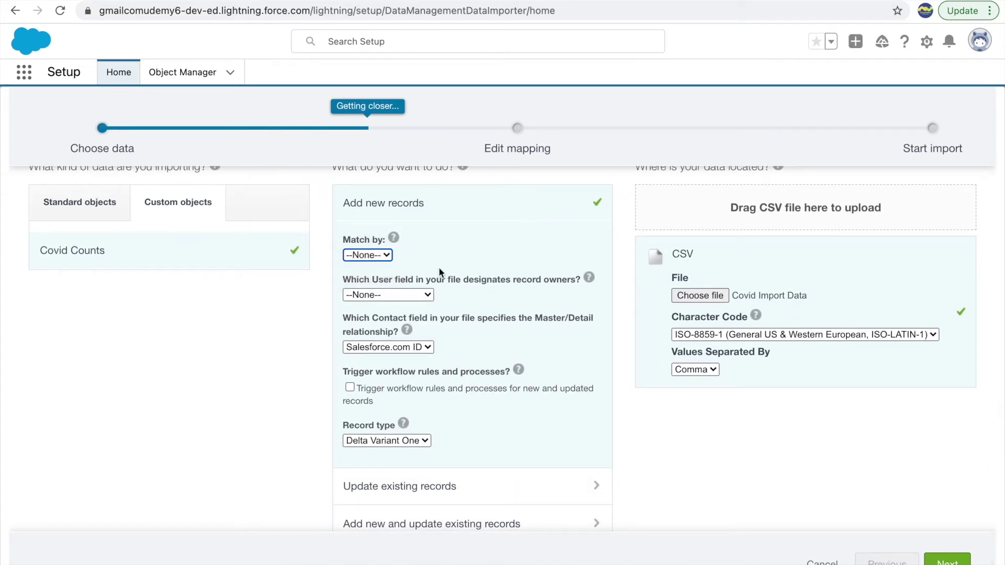
left_click(388, 296)
left_click(388, 295)
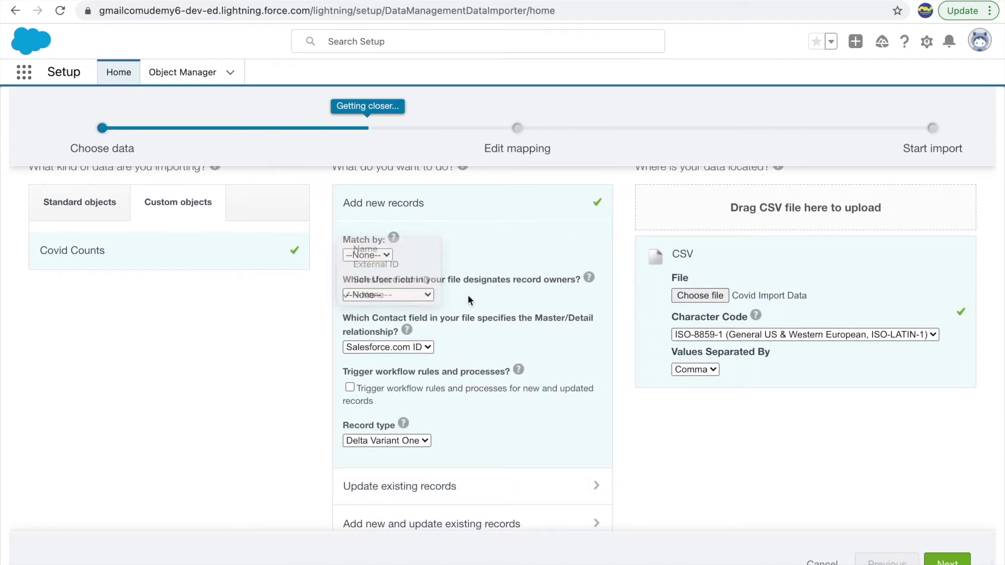
left_click(394, 349)
left_click(487, 346)
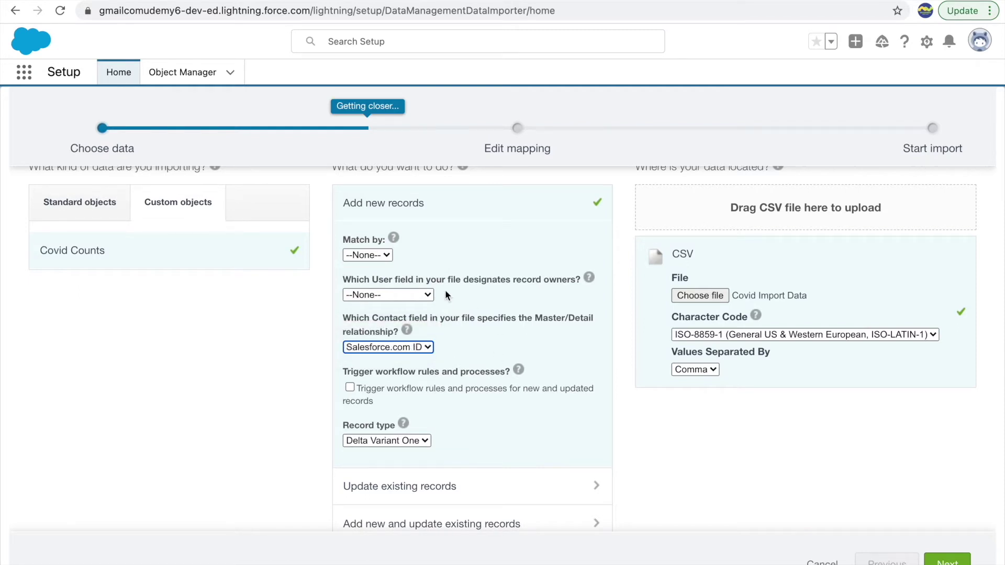
Highlight the Master/Detail relationship question on the import settings page
left_click(460, 320)
left_click(536, 318)
left_click_drag(536, 318, 539, 329)
left_click(526, 325)
left_click(383, 327)
left_click(358, 319)
left_click_drag(527, 318, 532, 318)
Set the Master/Detail relationship contact field to Contact Name
left_click(401, 348)
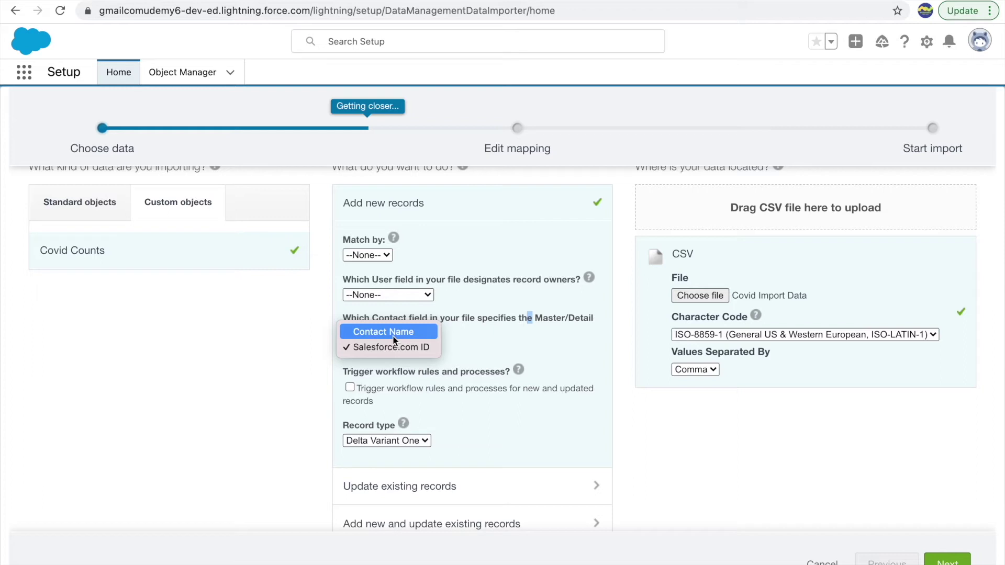
left_click(410, 333)
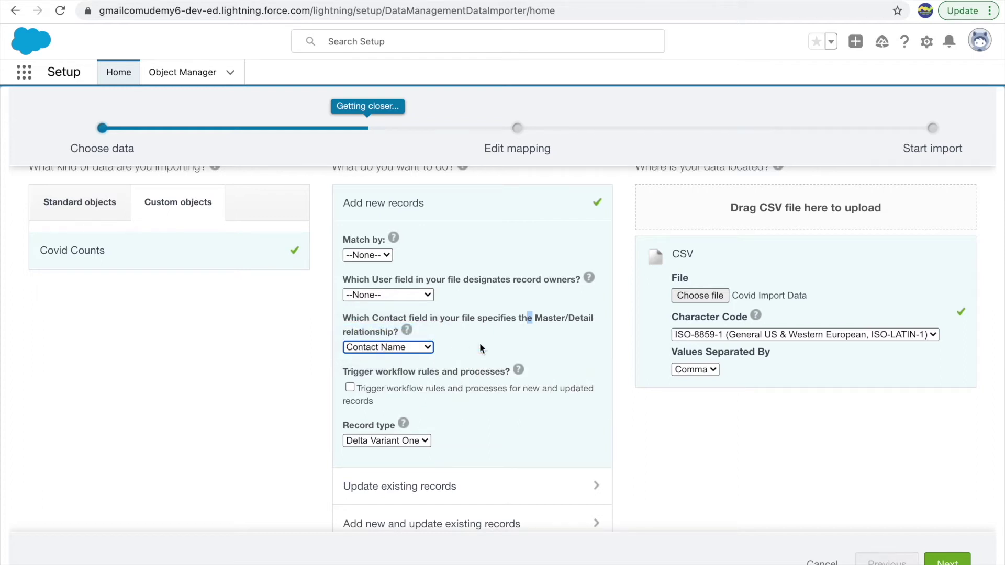
left_click(384, 348)
left_click(401, 347)
left_click(536, 319)
left_click_drag(537, 319, 545, 323)
left_click(517, 332)
Leave Match by and the record owner field both set to none
left_click(373, 256)
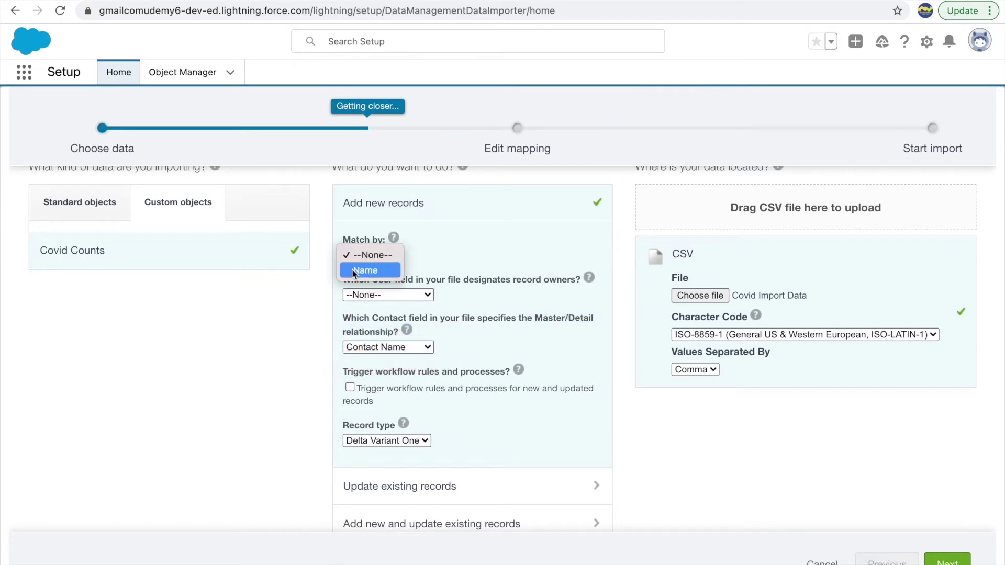
left_click(437, 248)
left_click(367, 294)
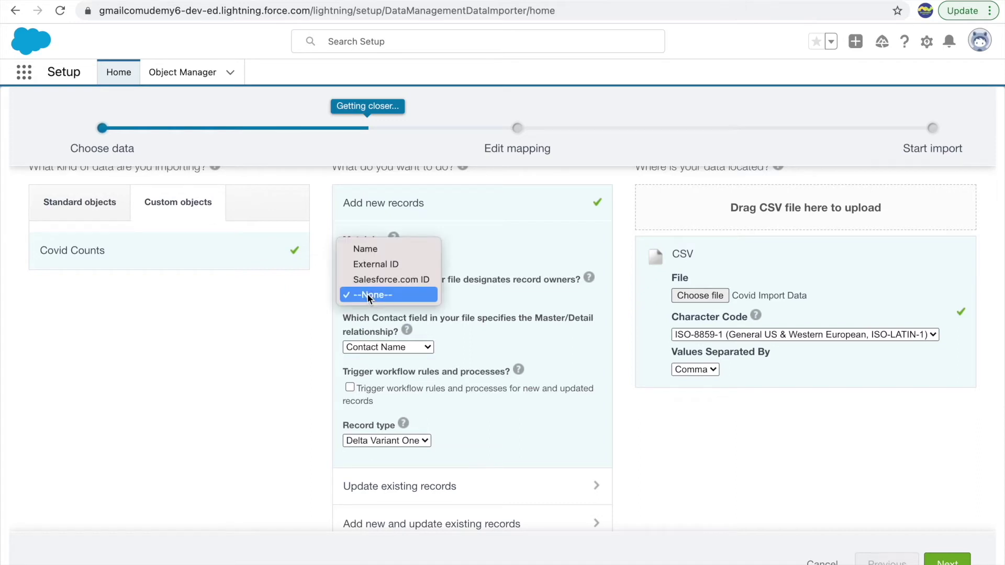
left_click(422, 307)
left_click(381, 304)
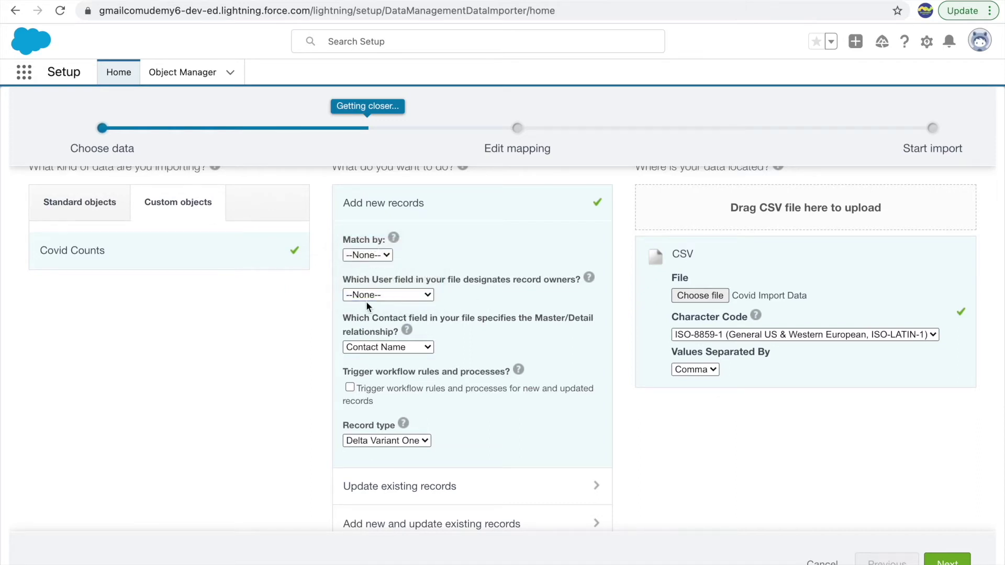
Keep Delta Variant One as the record type and continue to field mapping
left_click(979, 41)
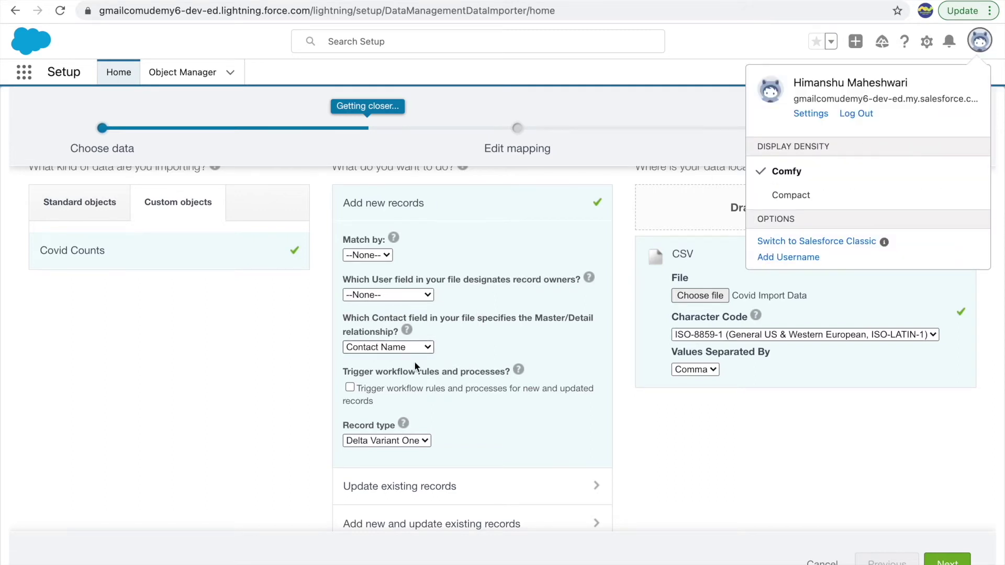
scroll(421, 354, "down", 1)
mouse_move(402, 391)
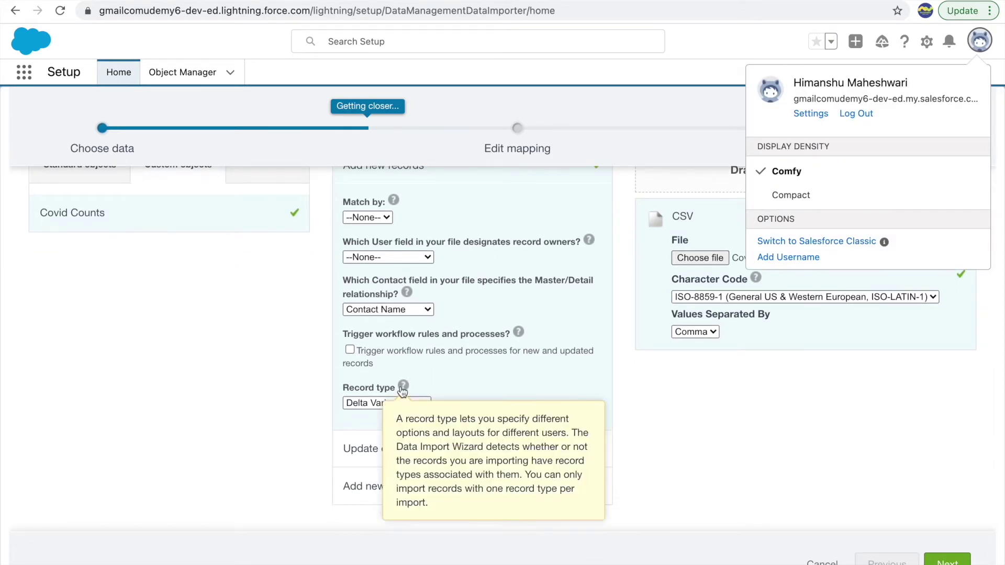
left_click(366, 404)
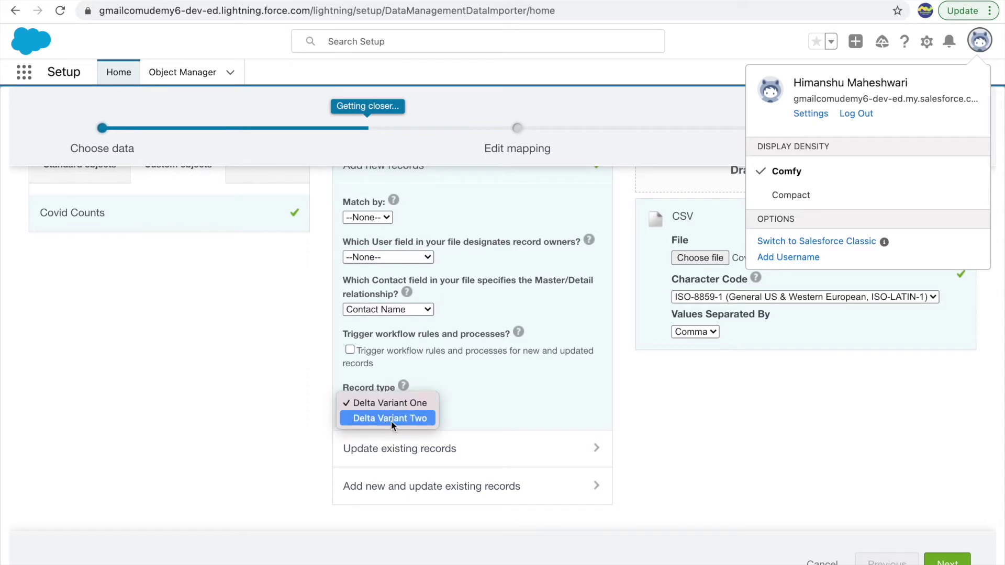
left_click(372, 406)
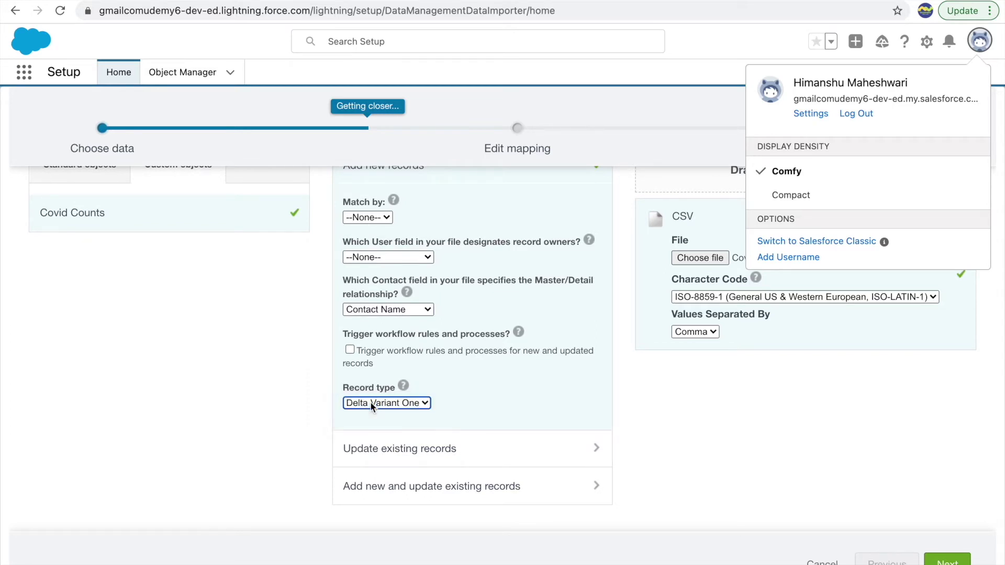
left_click(950, 562)
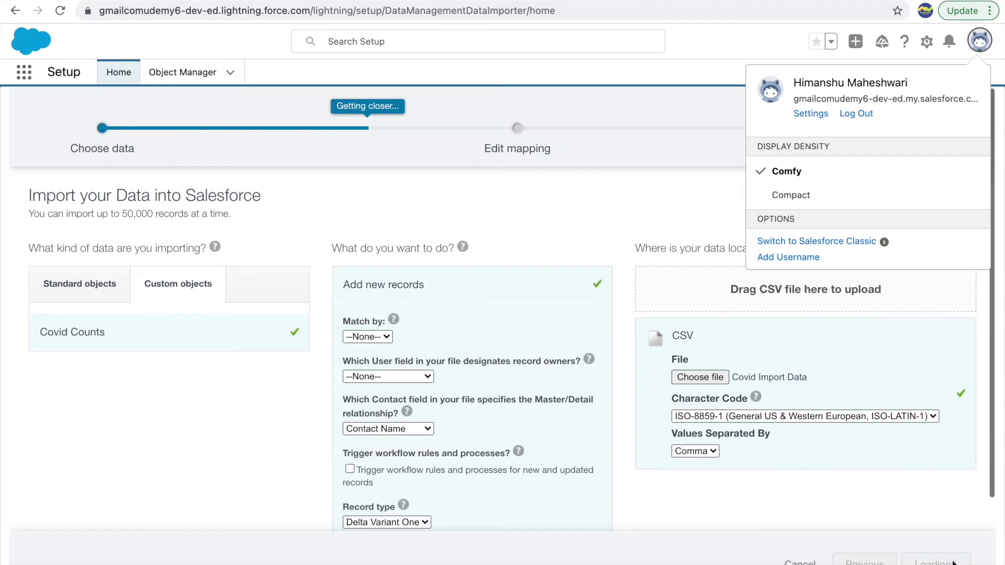
Map Total Active Cases to Active Cases and Deceased to Total Deceased Cases
left_click(980, 42)
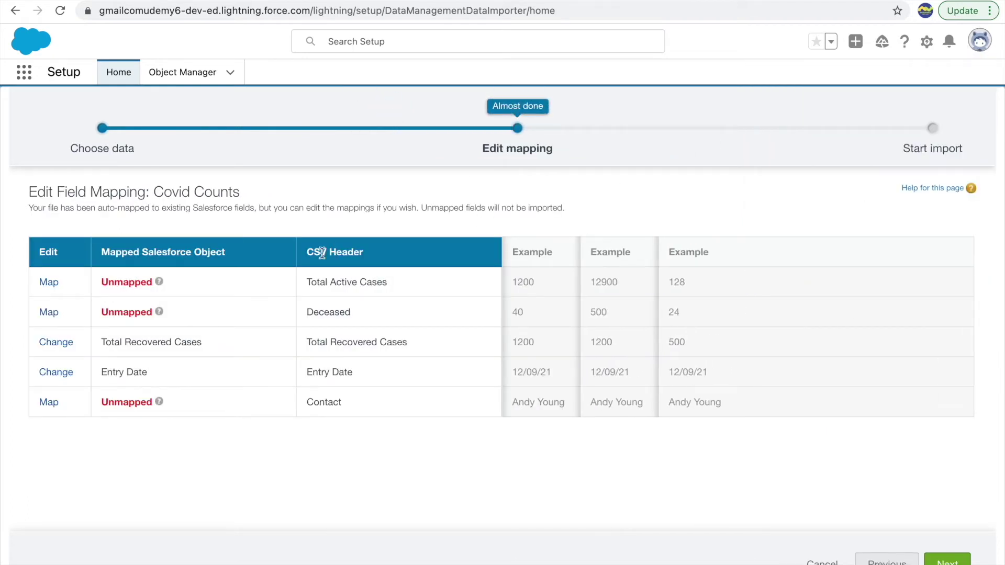
left_click_drag(114, 343, 175, 345)
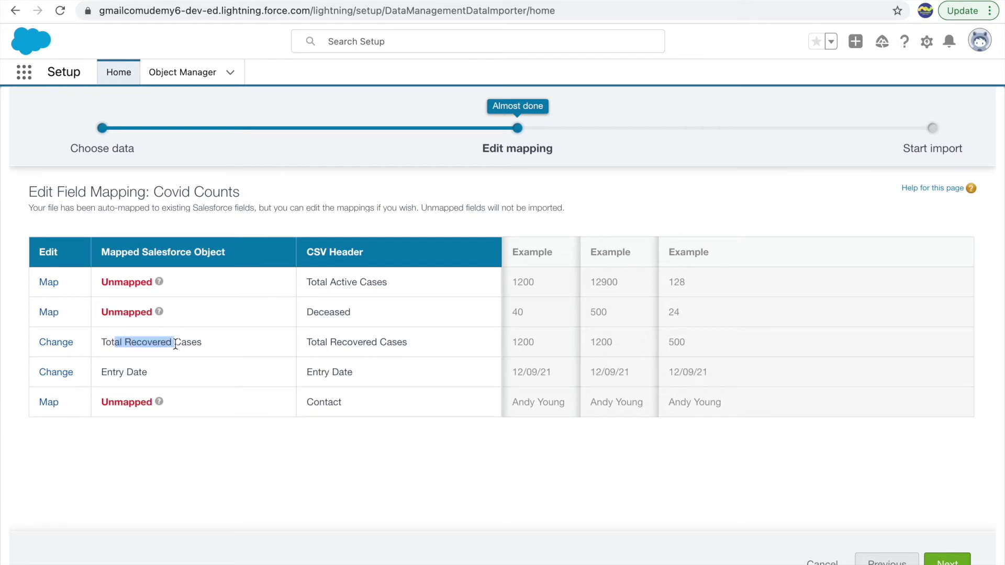
left_click(316, 335)
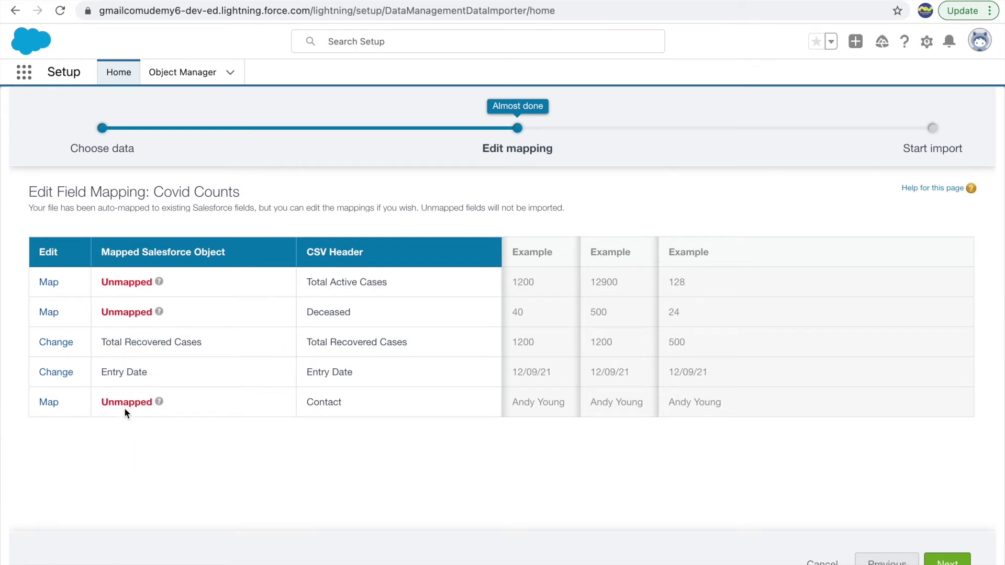
left_click(49, 282)
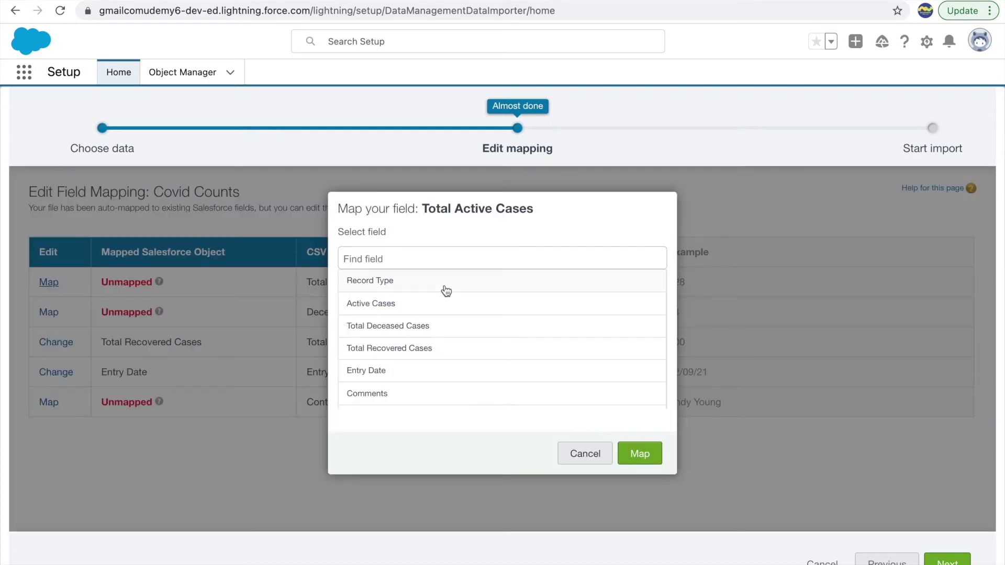
left_click(376, 308)
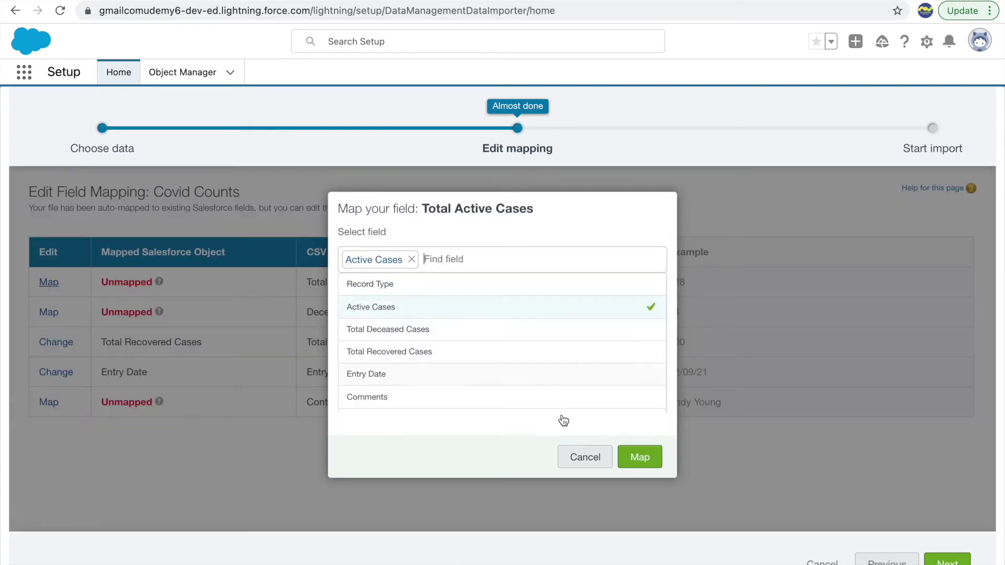
left_click(651, 463)
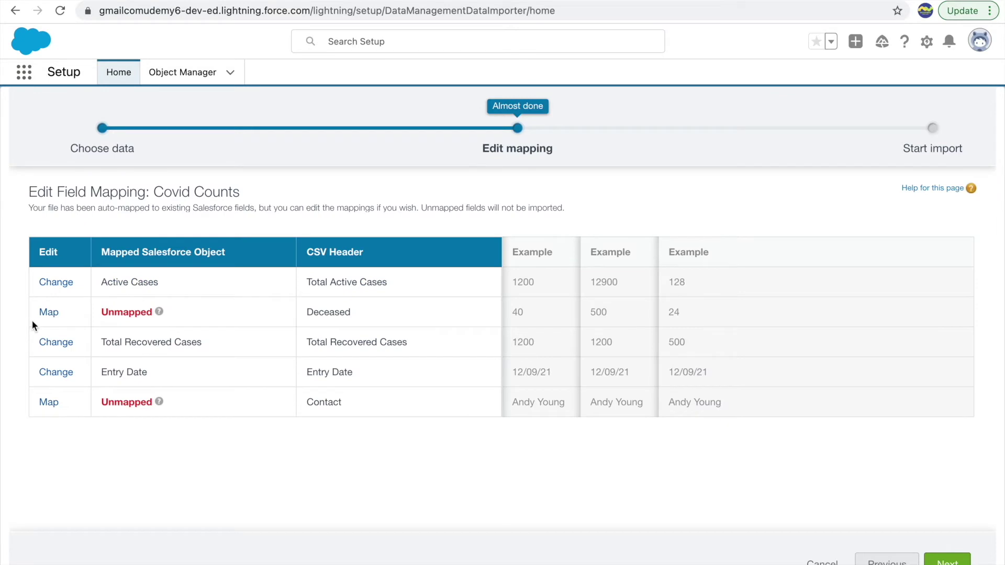
left_click(49, 312)
left_click(386, 332)
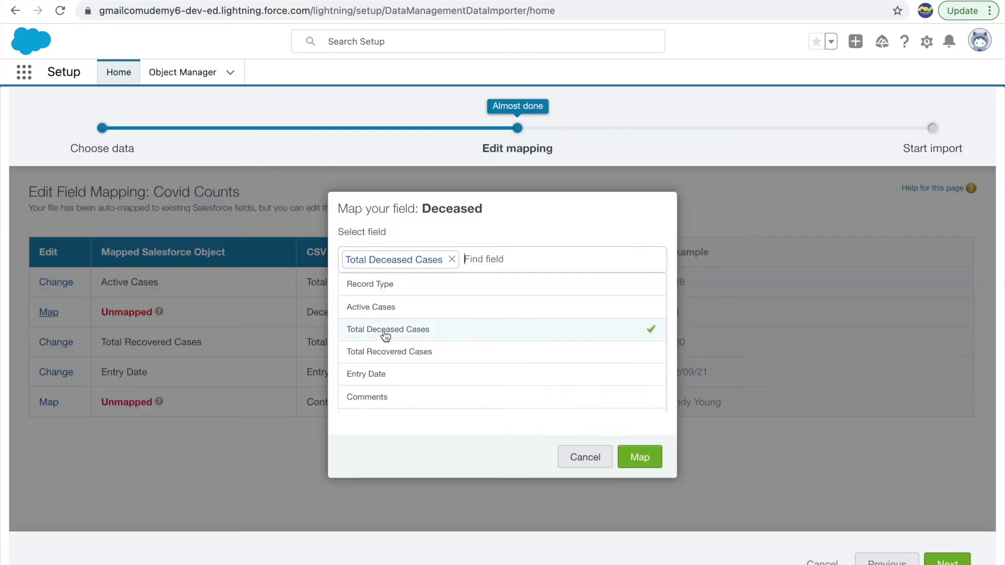
left_click(636, 457)
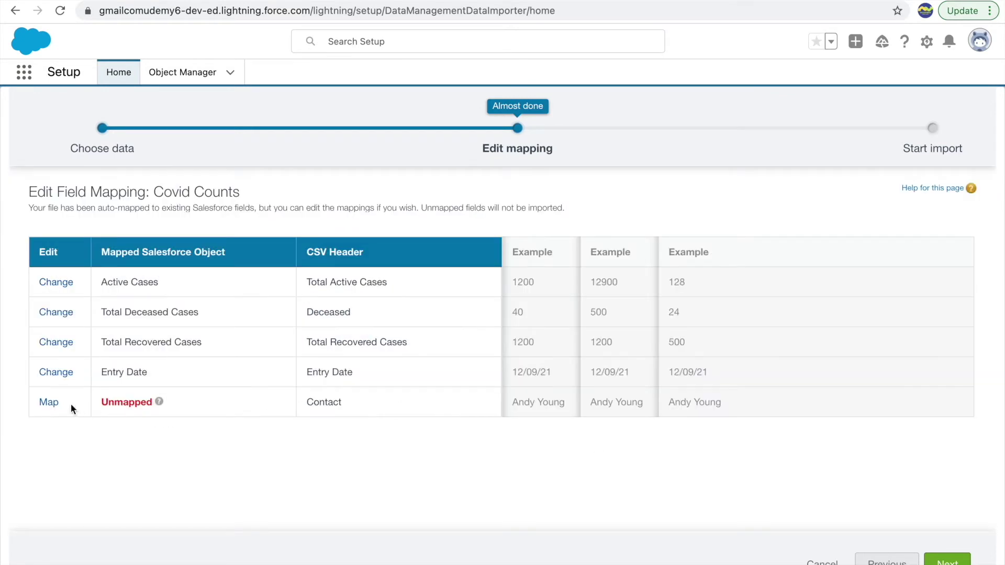
Map the Contact column to Primary Contact Person, giving 5 mapped, 0 unmapped fields
left_click(49, 402)
scroll(407, 305, "down", 2)
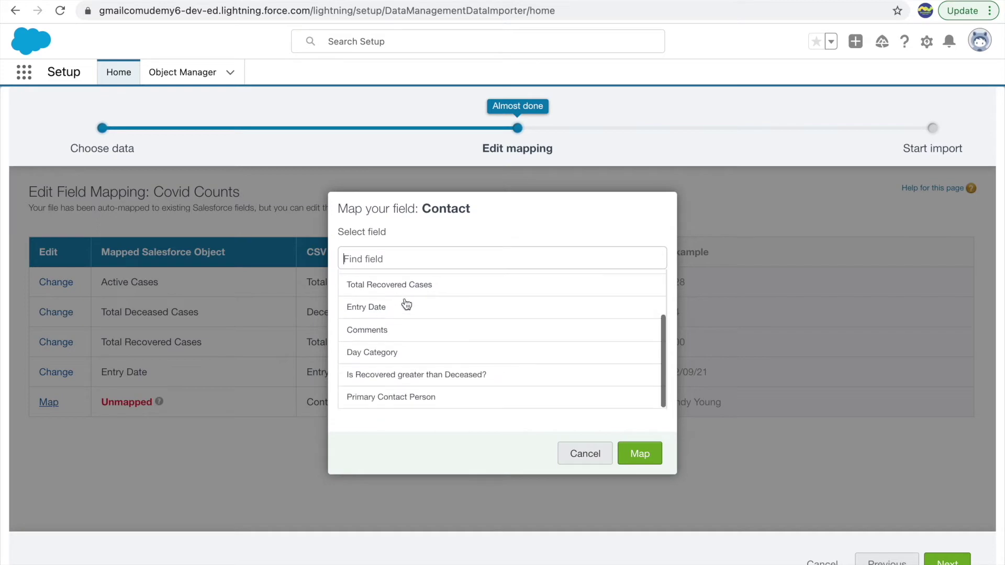
left_click(368, 398)
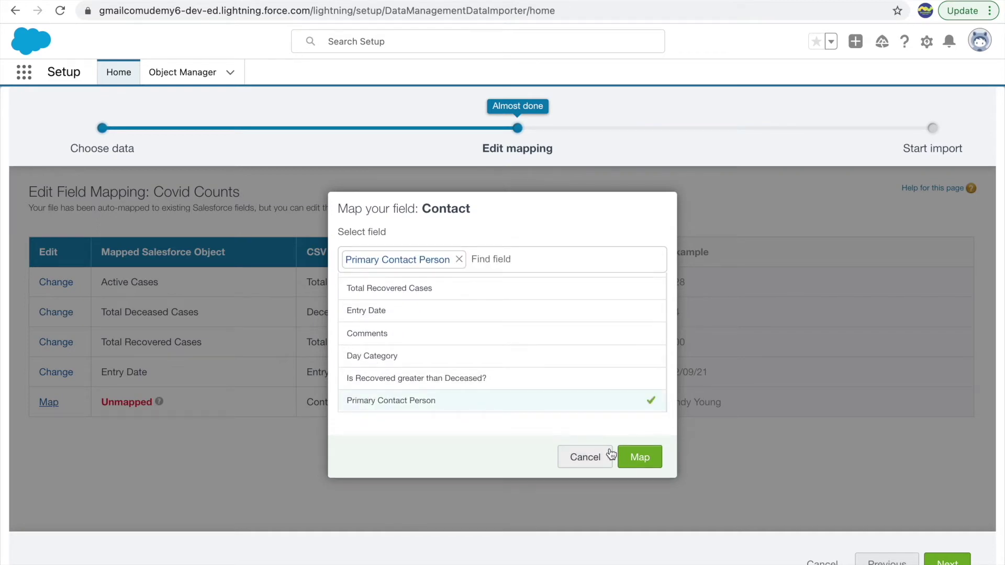
left_click(626, 460)
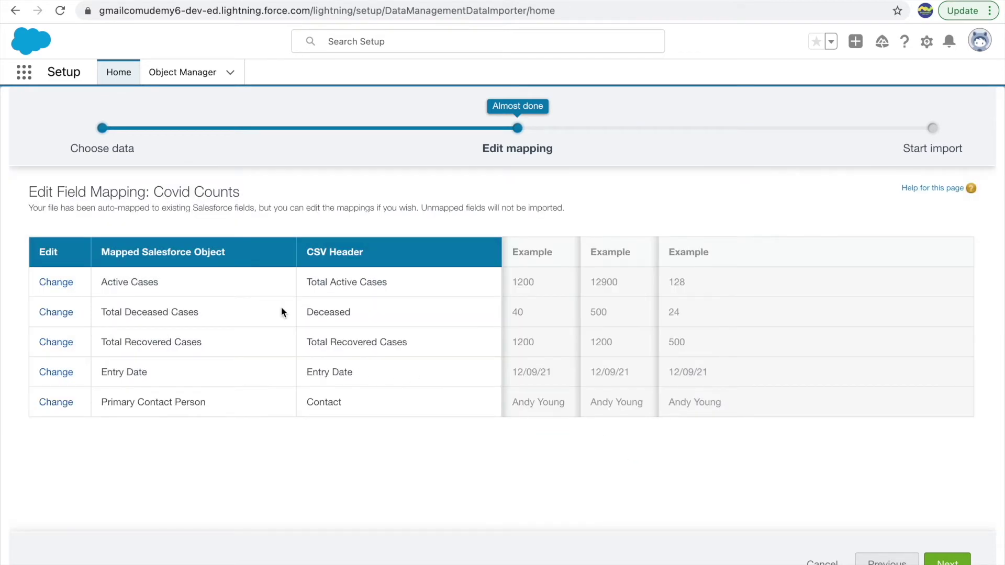
triple_click(239, 249)
left_click(201, 259)
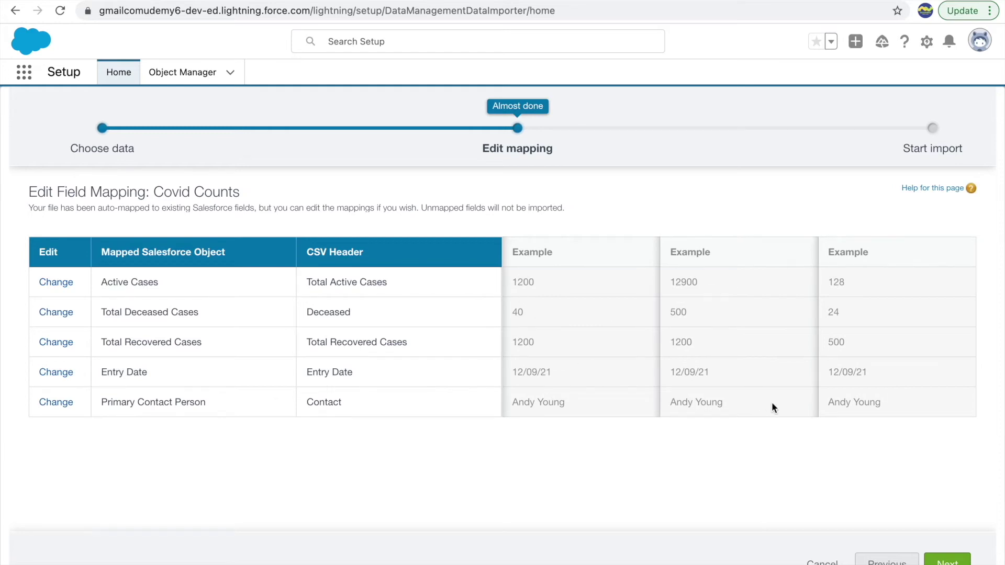
left_click(947, 560)
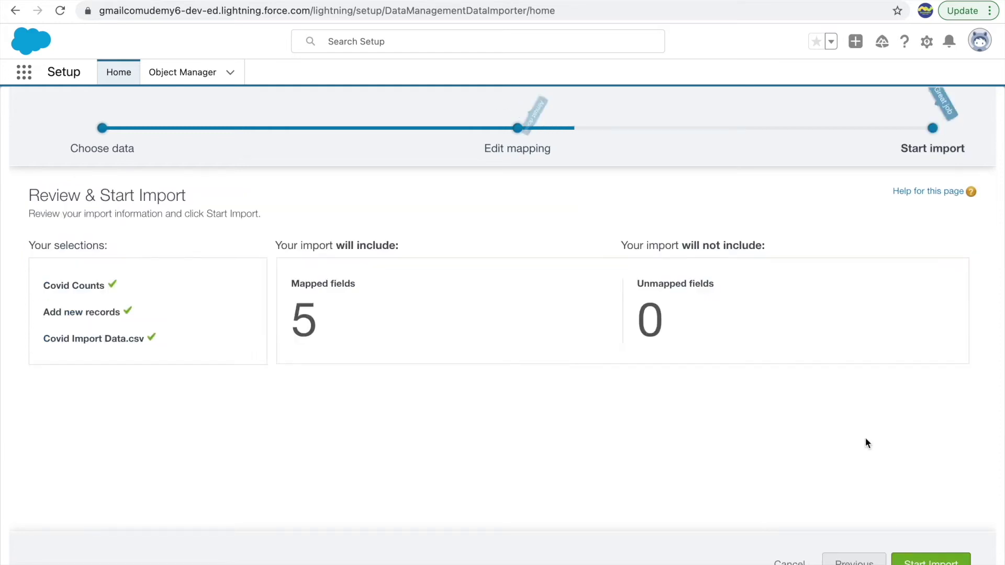
Start importing Covid Import Data.csv as new Covid Counts records and view the job status
double_click(329, 328)
left_click(539, 318)
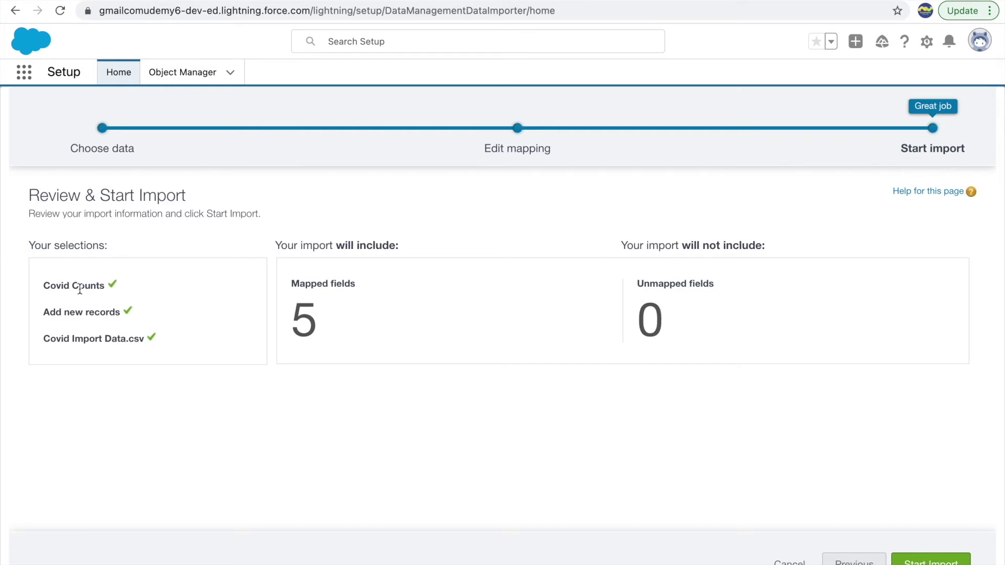
left_click_drag(94, 312, 125, 339)
left_click(84, 338)
left_click(354, 322)
left_click_drag(332, 319, 296, 316)
left_click(471, 352)
left_click(921, 556)
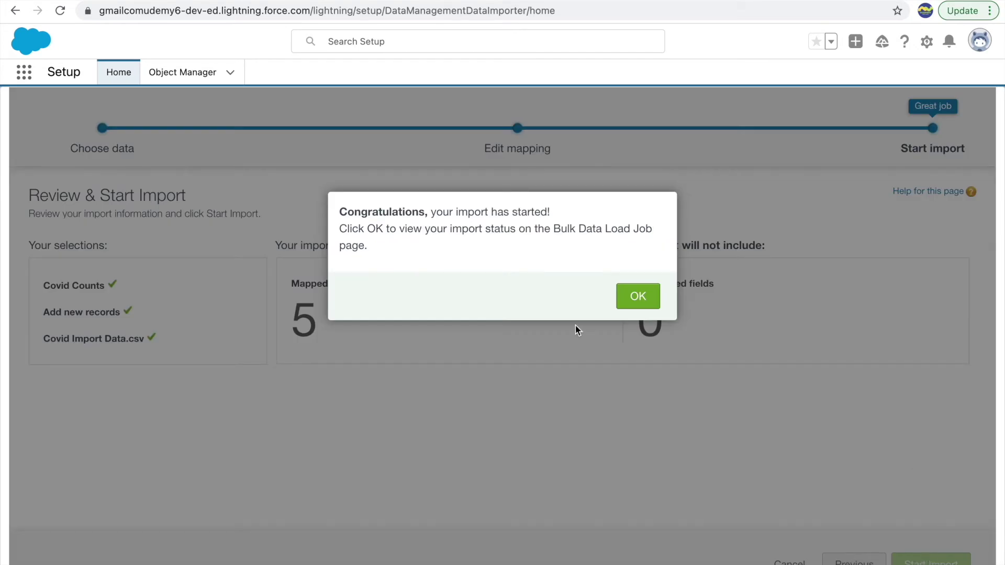
left_click(637, 302)
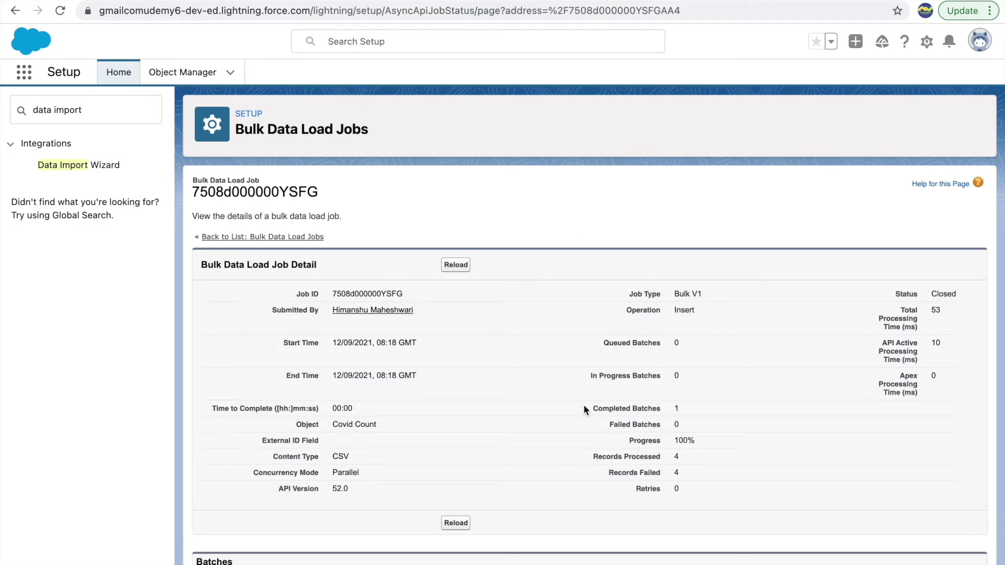
Scroll to the Batches table of the Covid Count job showing 4 processed, 4 failed
scroll(497, 425, "down", 2)
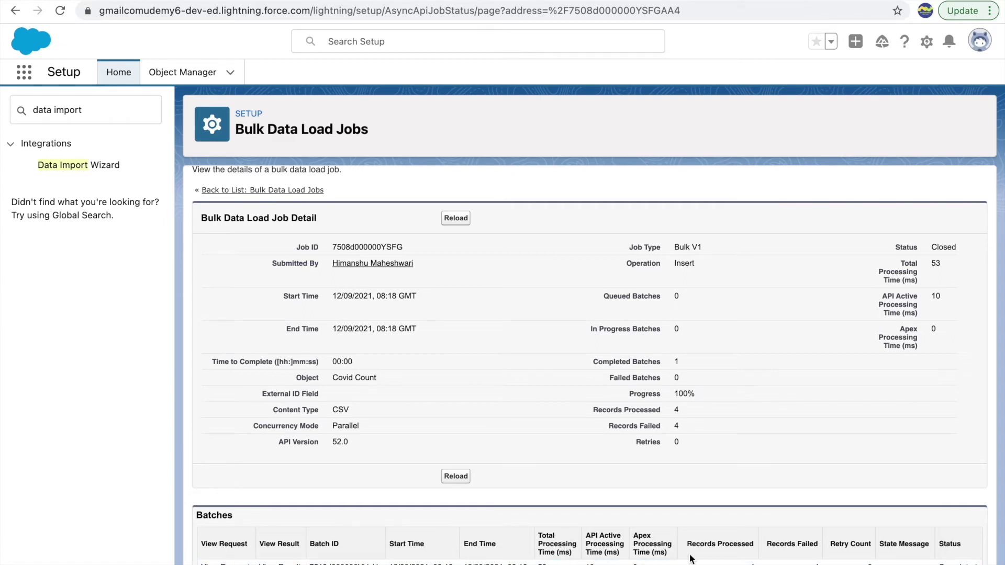
double_click(735, 544)
left_click(736, 560)
Open the batch result CSV in Numbers, widen the Error column, and return to Chrome
left_click(279, 563)
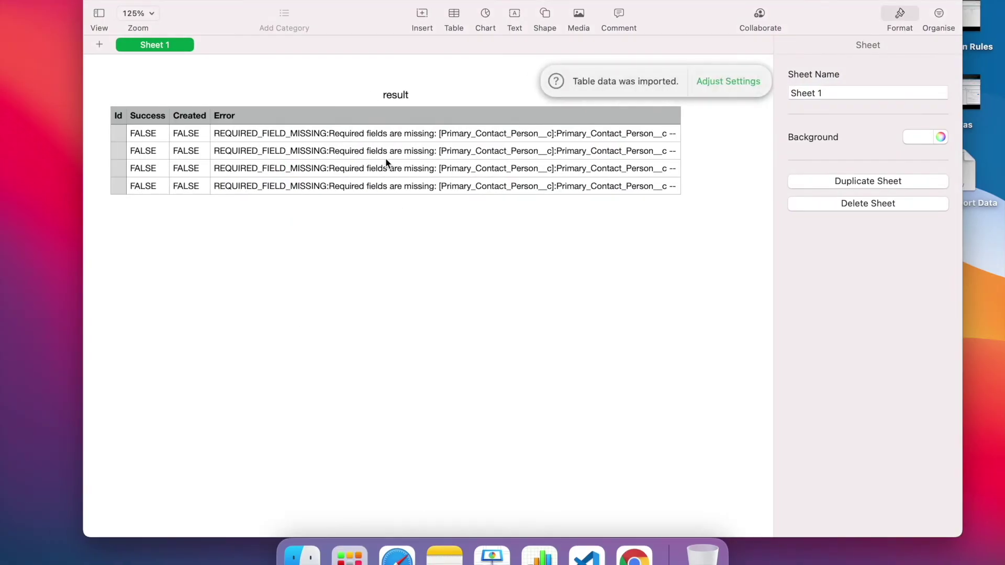
left_click(312, 134)
scroll(422, 138, "right", 5)
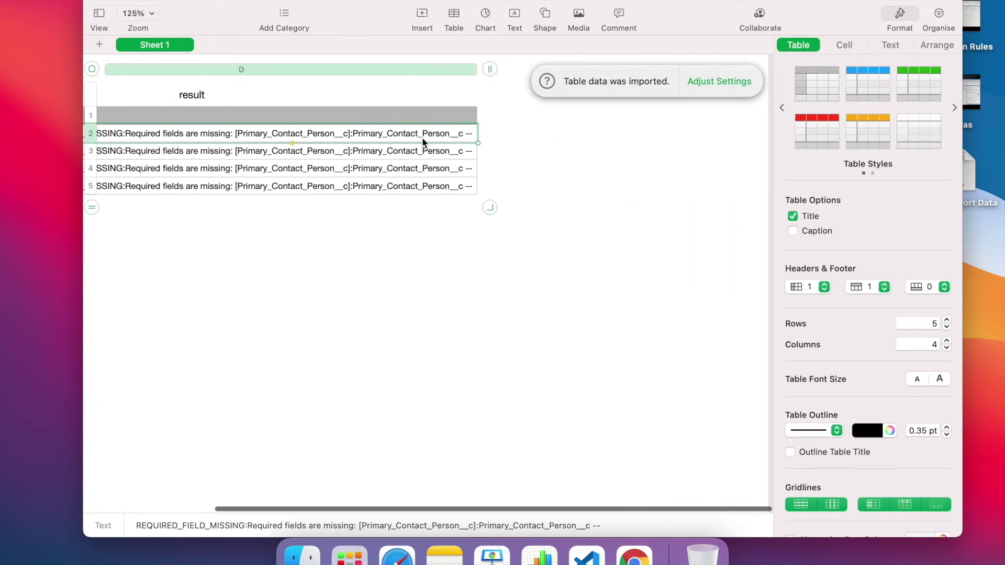
left_click_drag(481, 69, 639, 70)
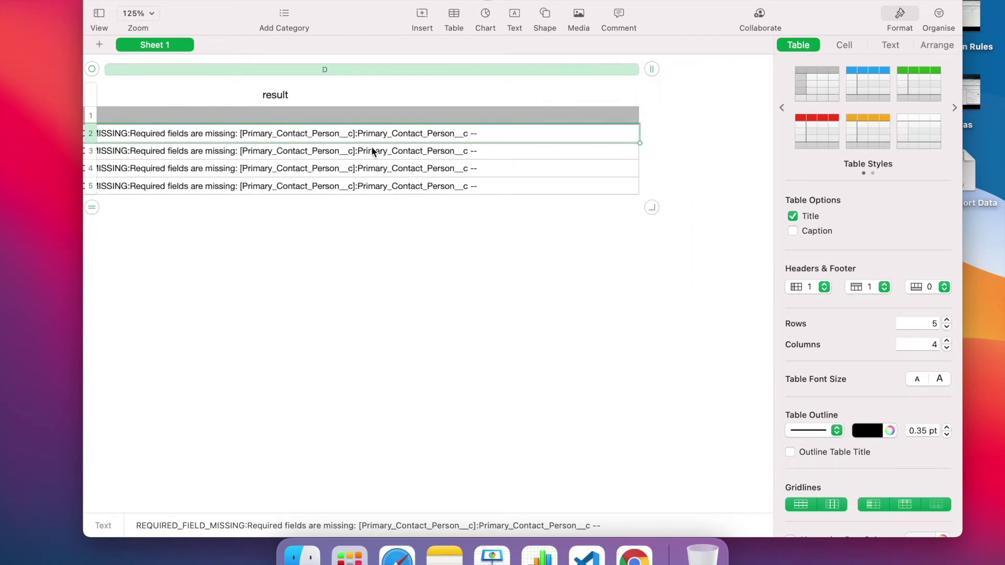
scroll(325, 149, "left", 5)
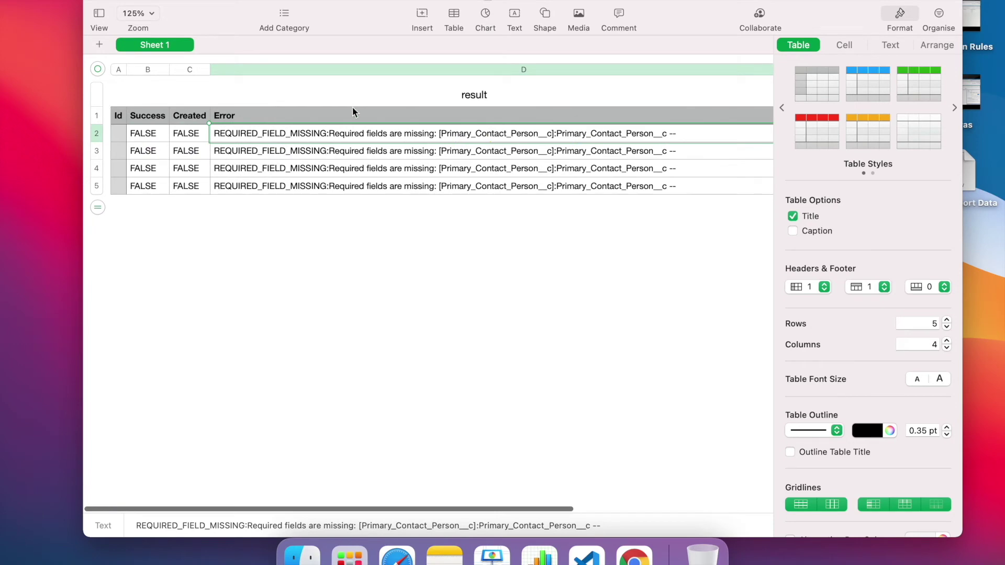
key("ctrl+Up")
left_click(516, 31)
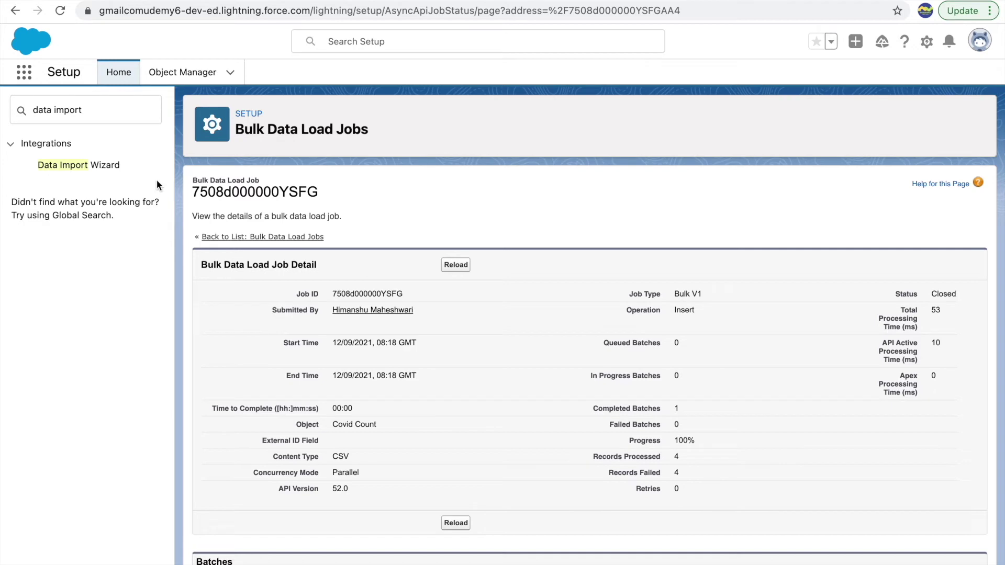
Begin a new Covid Counts import adding new records, identifying contacts by Contact Name
left_click(106, 165)
mouse_move(387, 1)
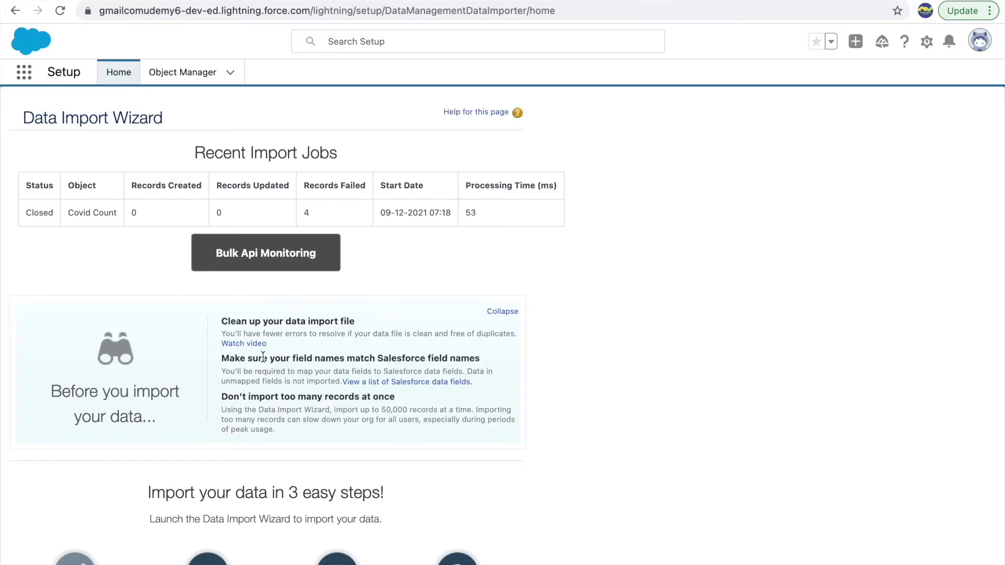
scroll(262, 354, "down", 5)
scroll(257, 424, "up", 5)
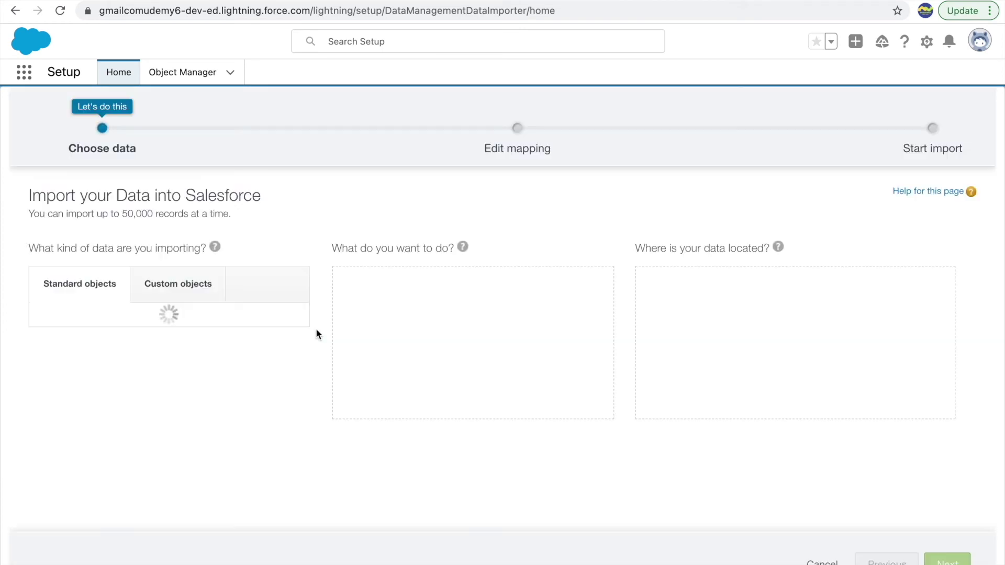
left_click(178, 277)
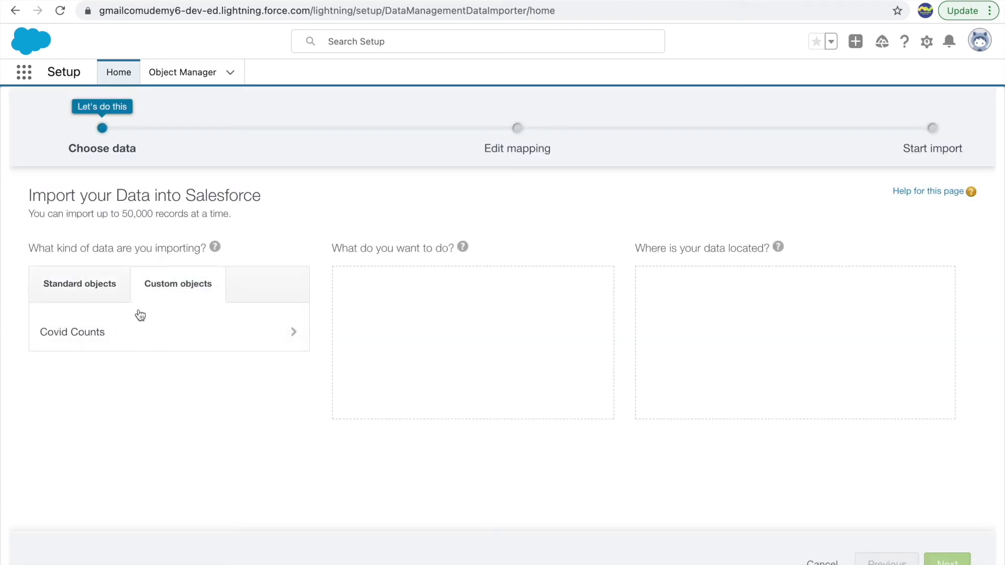
left_click(107, 338)
left_click(424, 296)
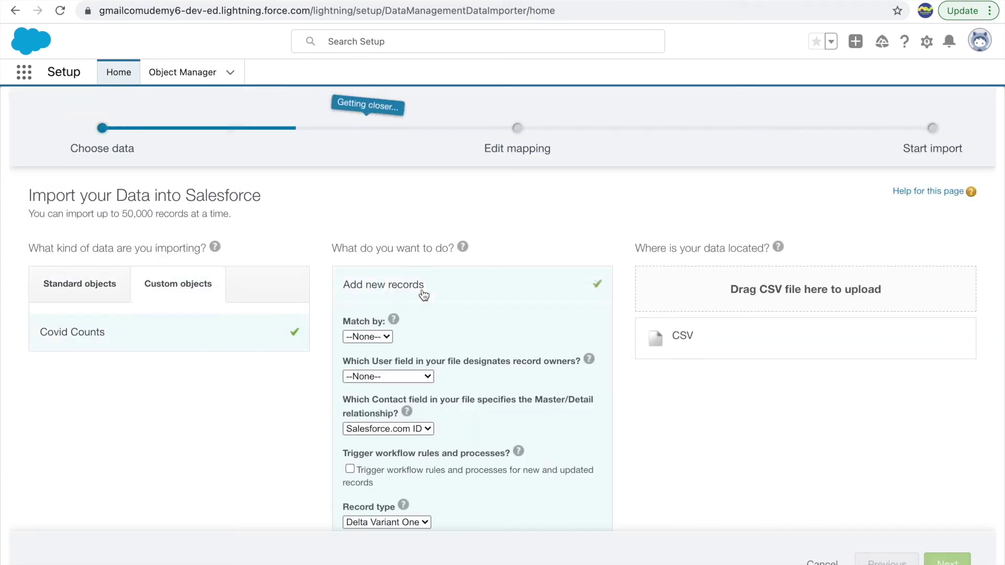
left_click(372, 431)
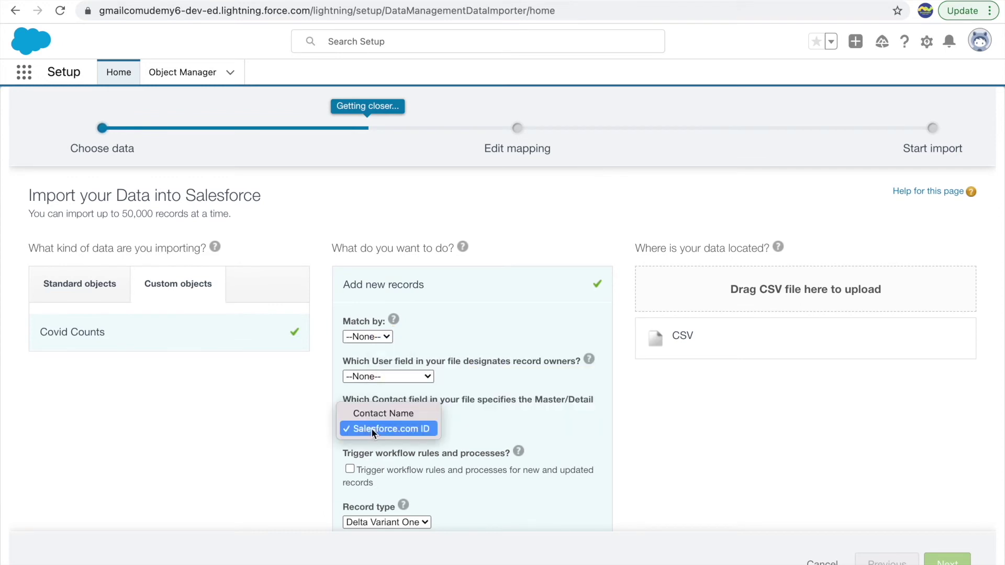
left_click(465, 429)
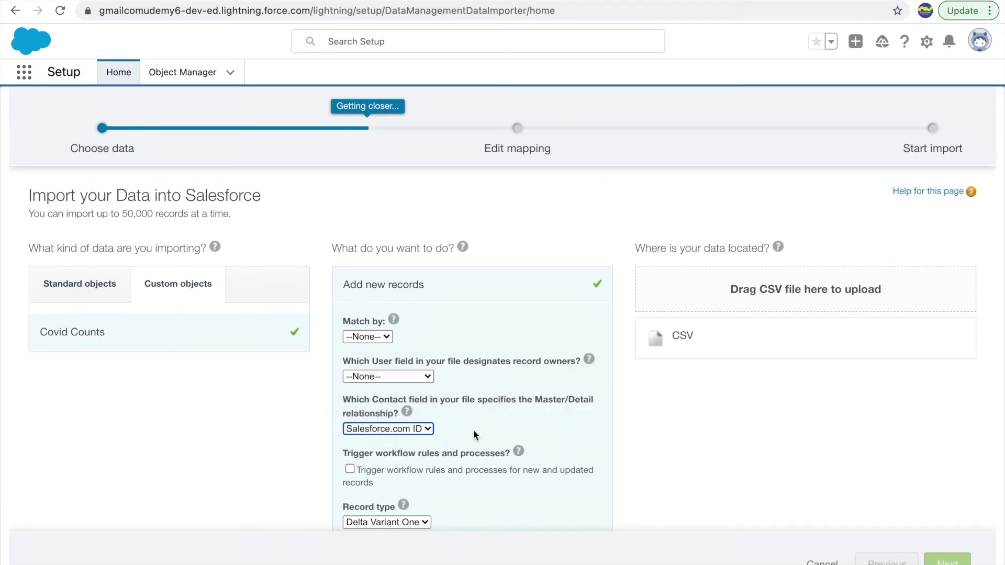
left_click(377, 432)
Upload the Covid Import Data CSV file as the data source and reach field mapping
scroll(510, 425, "down", 3)
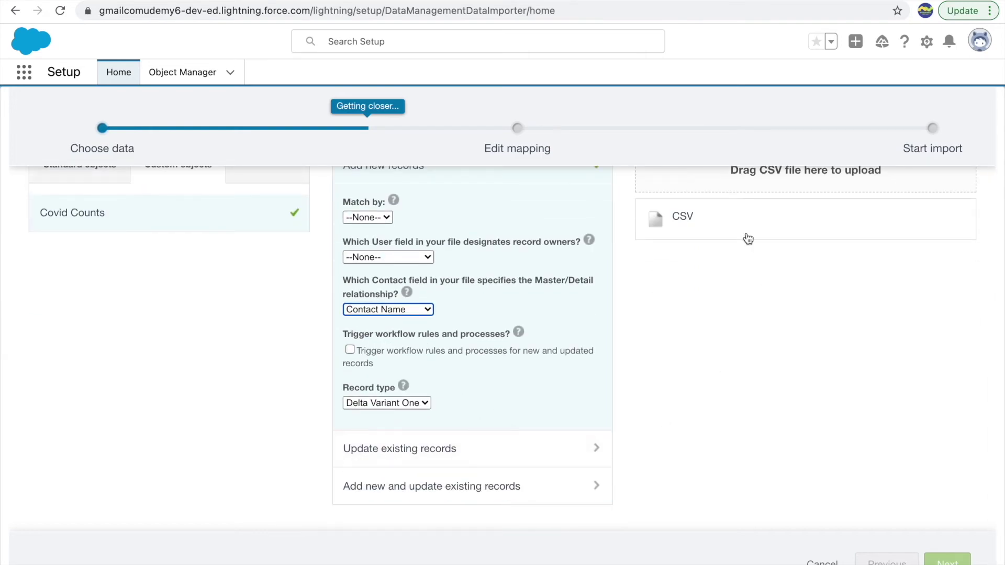
left_click(681, 216)
left_click(711, 378)
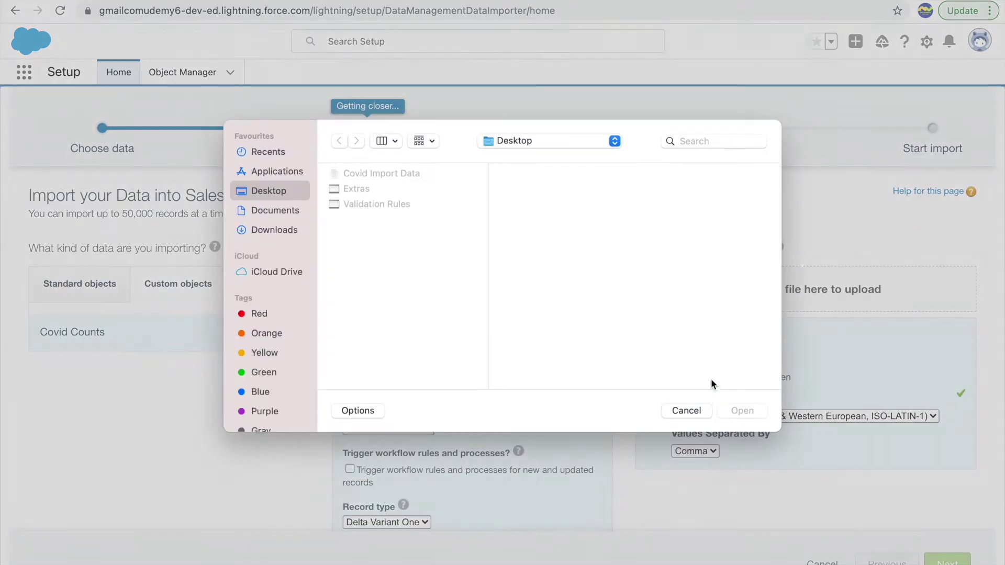
double_click(367, 166)
mouse_move(754, 401)
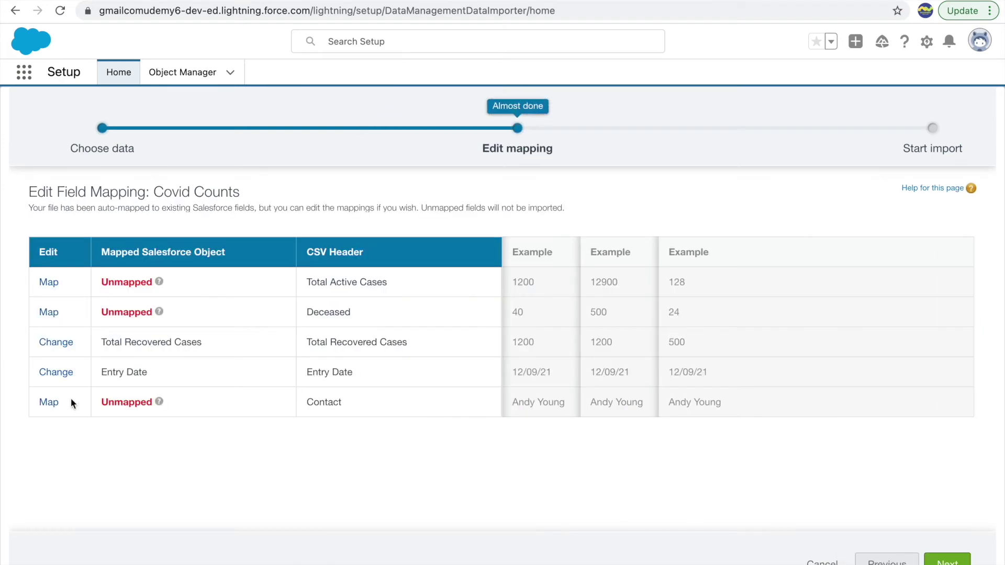
left_click(50, 402)
scroll(410, 314, "down", 3)
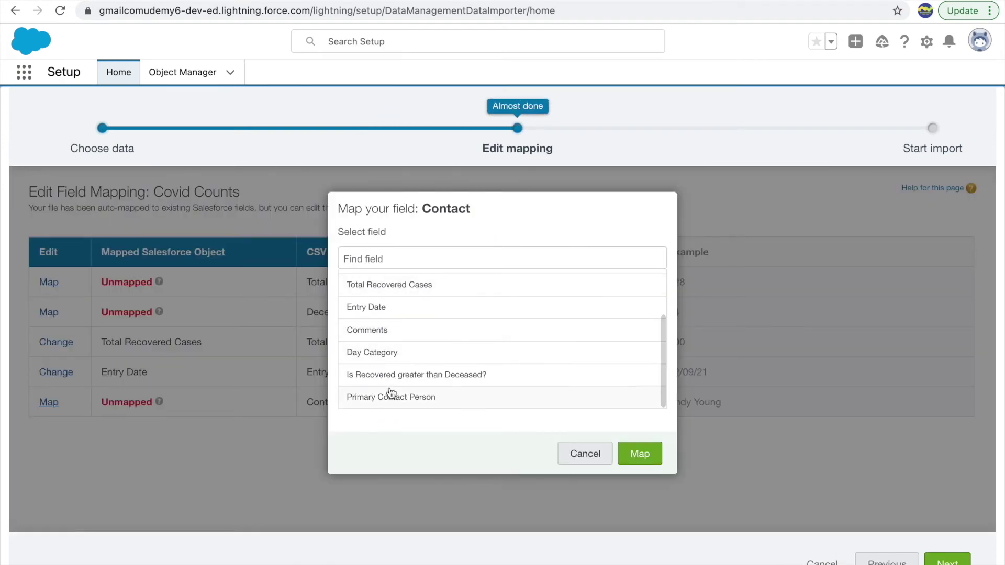
Map Contact to Primary Contact Person, Deceased to Total Deceased Cases, Total Active Cases to Active Cases
left_click(394, 391)
left_click(394, 388)
left_click(635, 260)
left_click(631, 455)
left_click(48, 312)
left_click(371, 308)
left_click(398, 329)
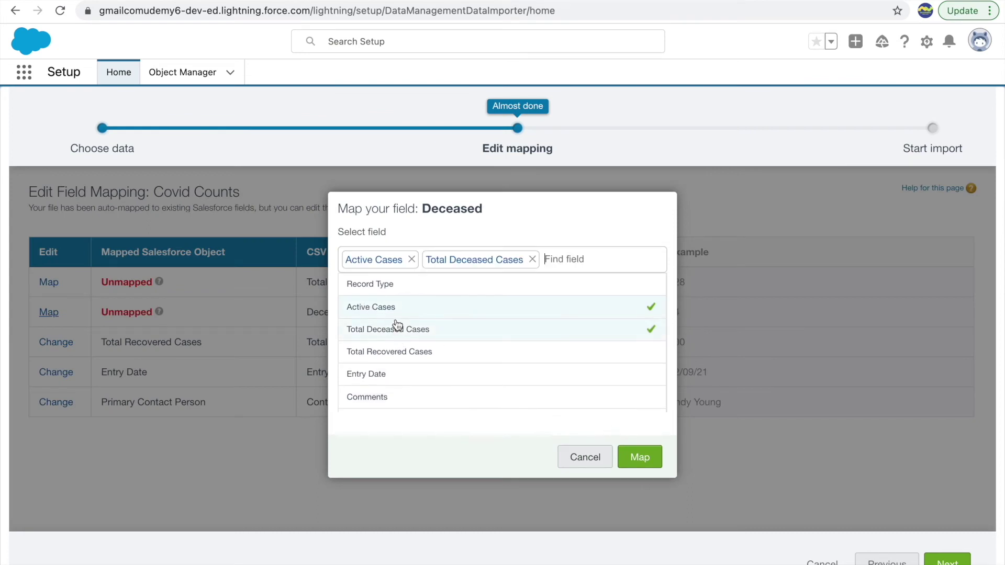
left_click(411, 259)
left_click(640, 457)
left_click(47, 283)
left_click(371, 303)
left_click(640, 454)
Rerun the import and download the failed job's request file
left_click(947, 561)
left_click(931, 561)
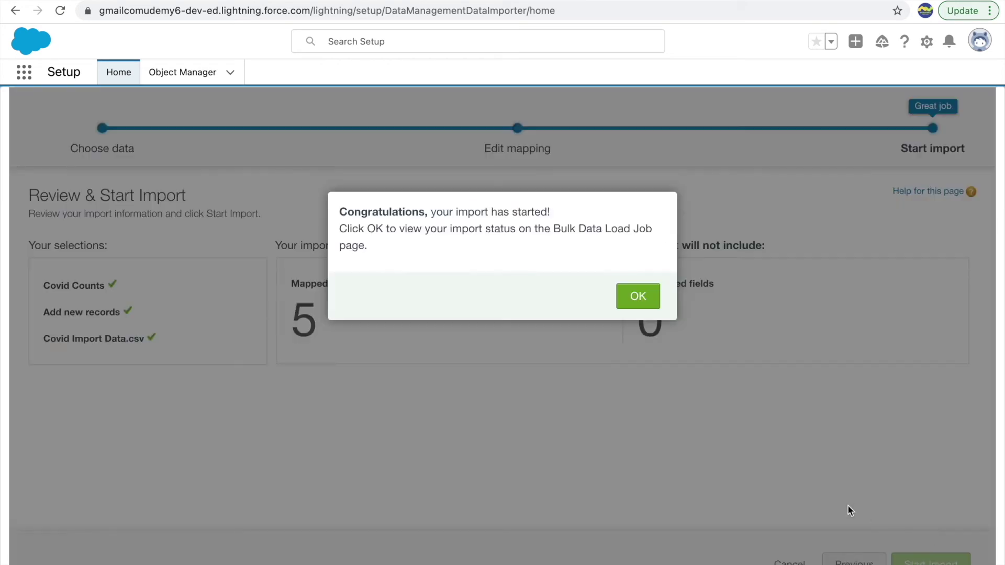
left_click(639, 304)
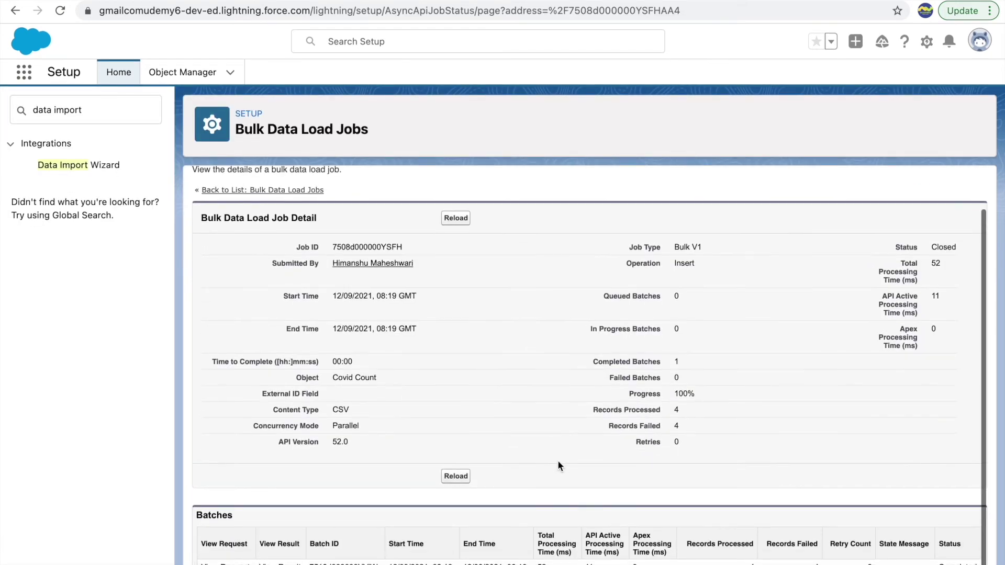
left_click(608, 429)
left_click(223, 563)
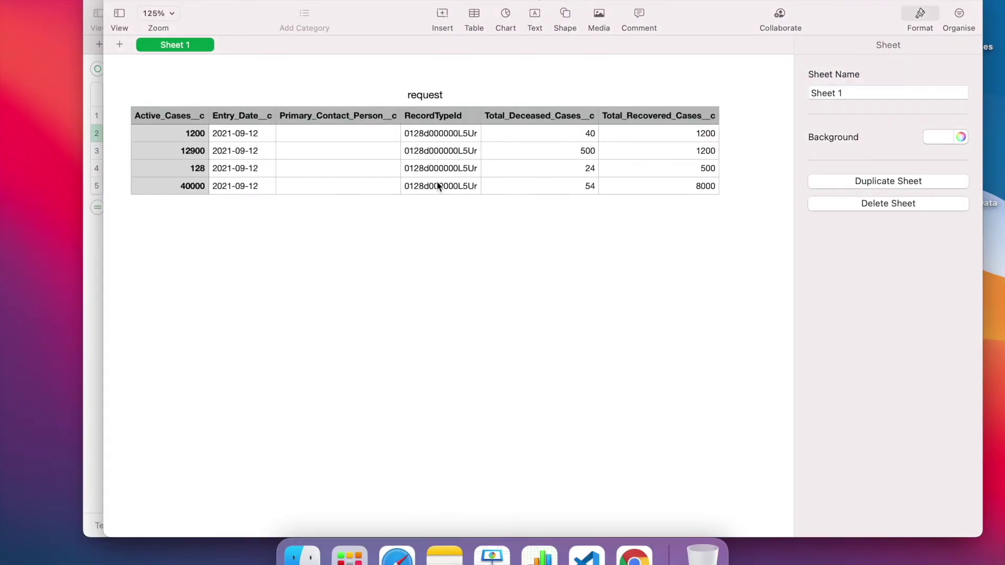
Check the empty Primary_Contact_Person__c cells, then close the request and result files
scroll(576, 170, "right", 3)
scroll(575, 168, "left", 5)
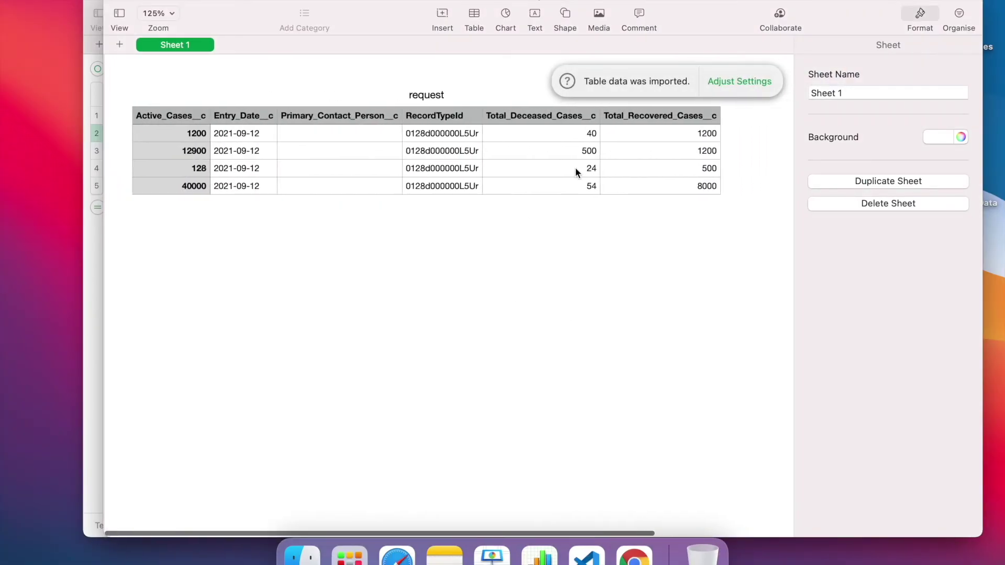
left_click(348, 136)
left_click(353, 151)
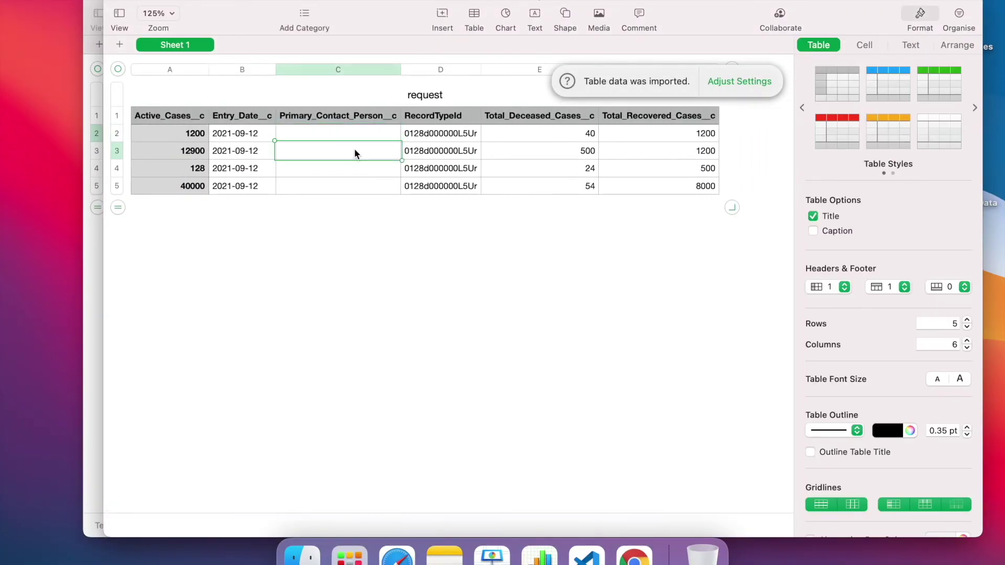
left_click(346, 183)
left_click(377, 153)
left_click(115, 9)
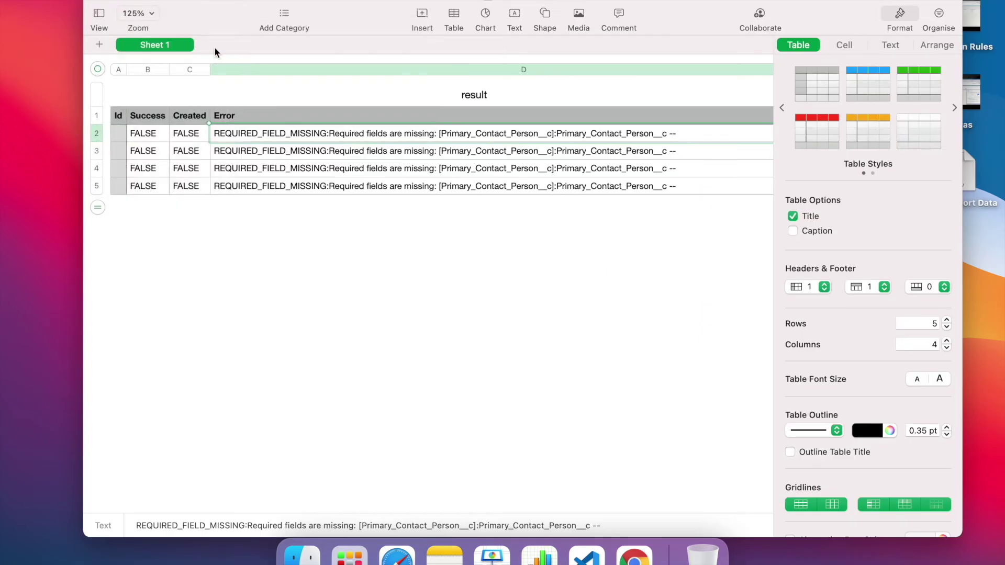
left_click(95, 3)
Rename header E1 from Contact to 'Primary Contact Person' and autofit column E
left_click(432, 123)
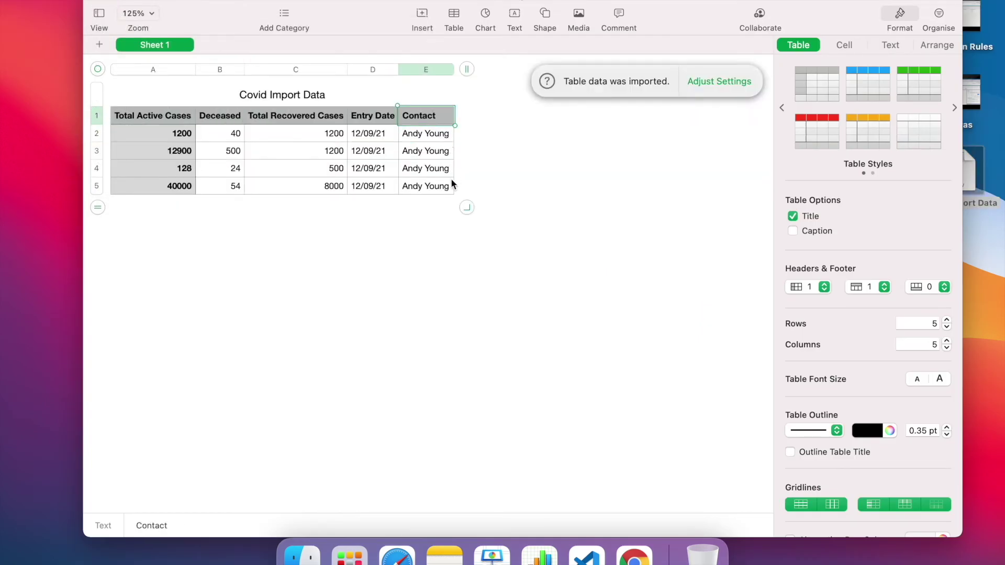
left_click(450, 186)
left_click(429, 135)
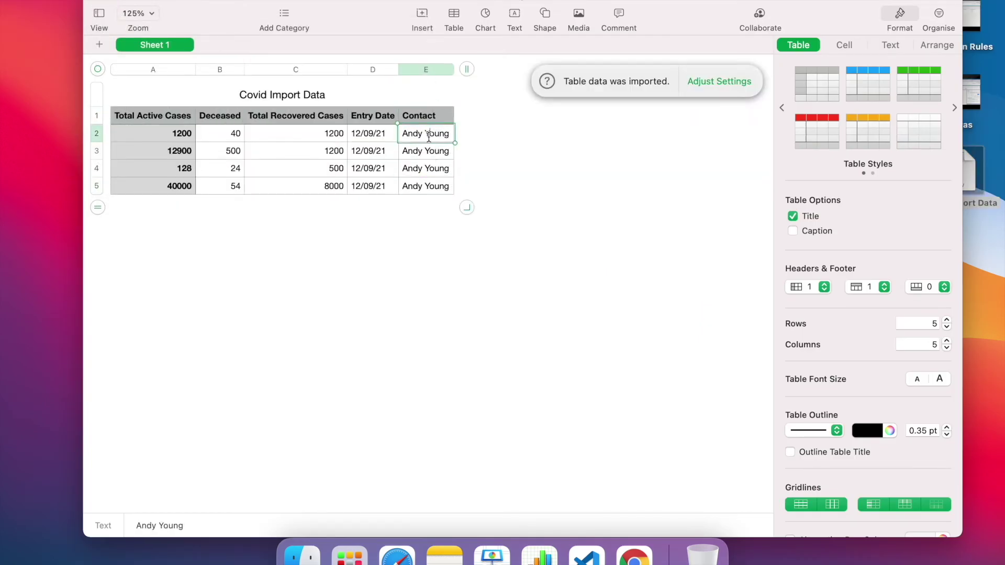
left_click(429, 121)
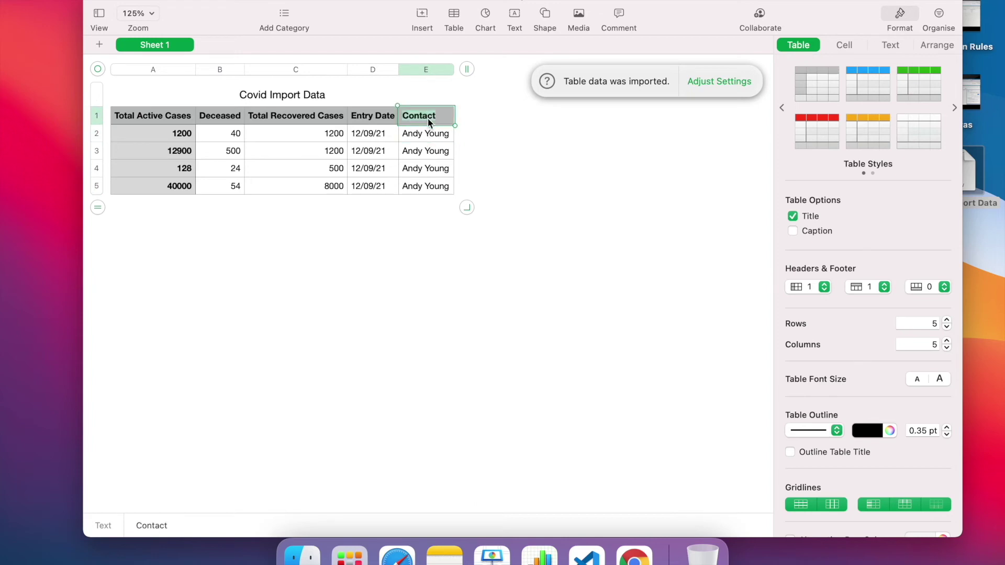
type("Primary Co")
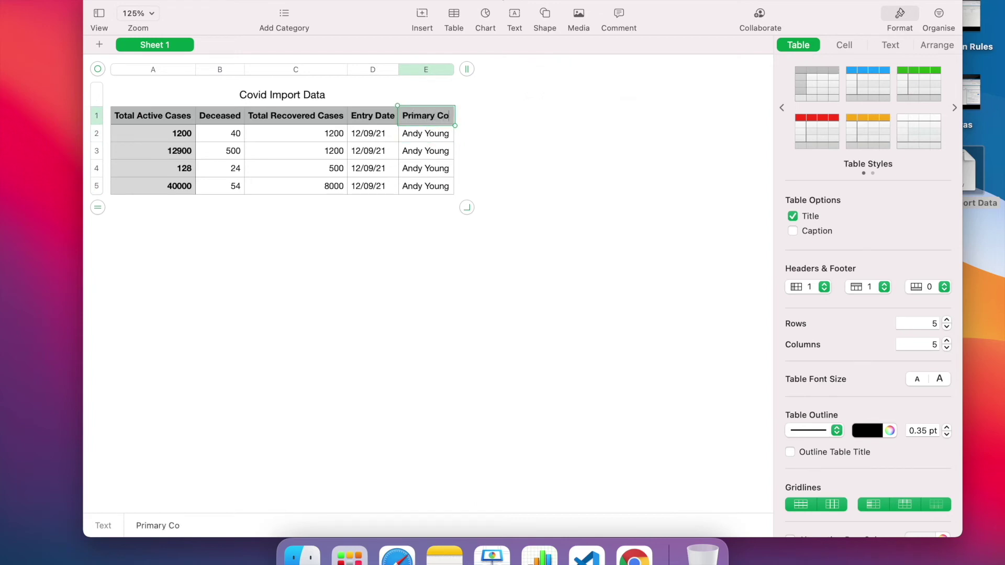
type("ntact Per")
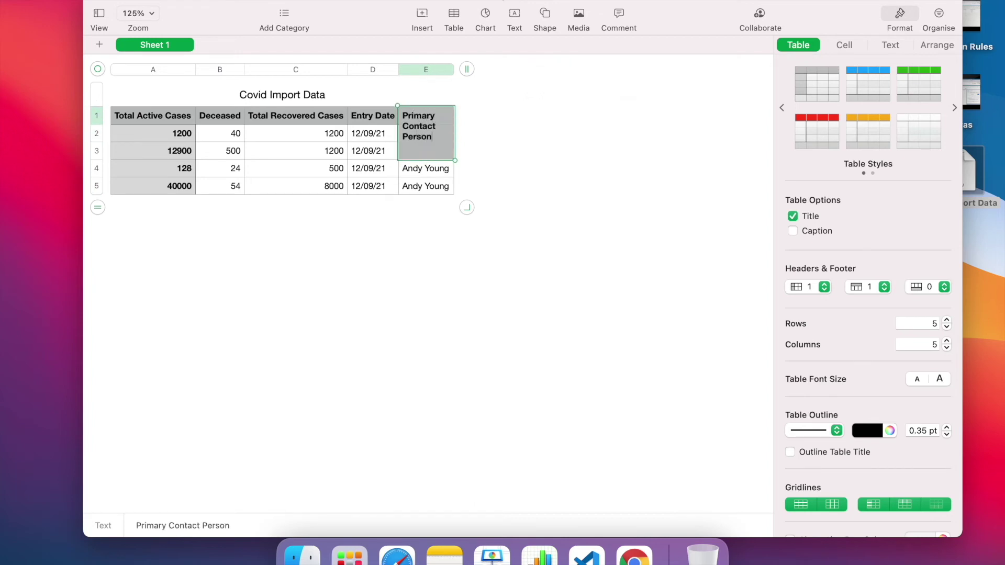
type("son")
key("Return")
left_click(476, 126)
left_click(451, 69)
double_click(454, 70)
left_click(466, 151)
left_click(472, 168)
left_click(468, 186)
left_click(475, 276)
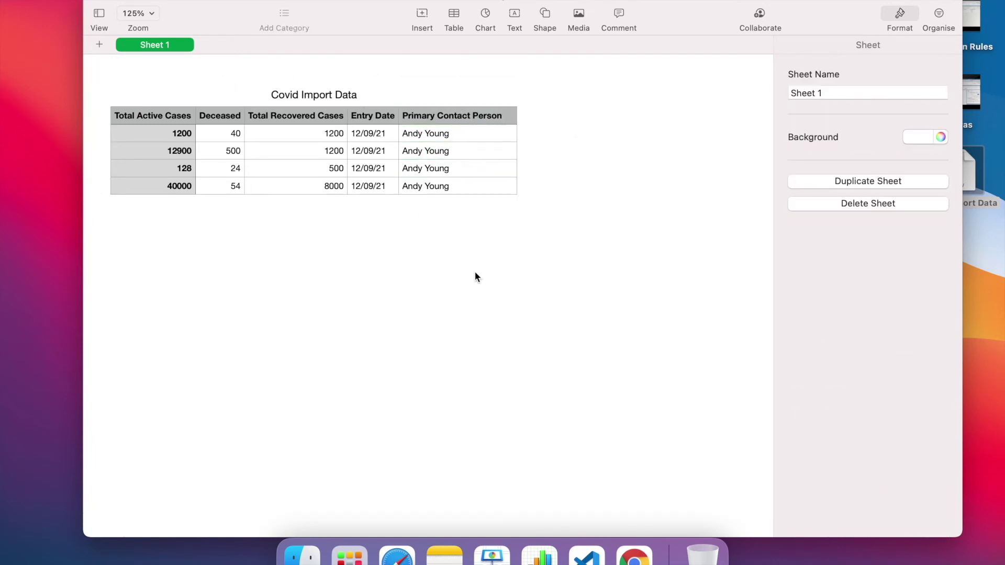
key("ctrl+Up")
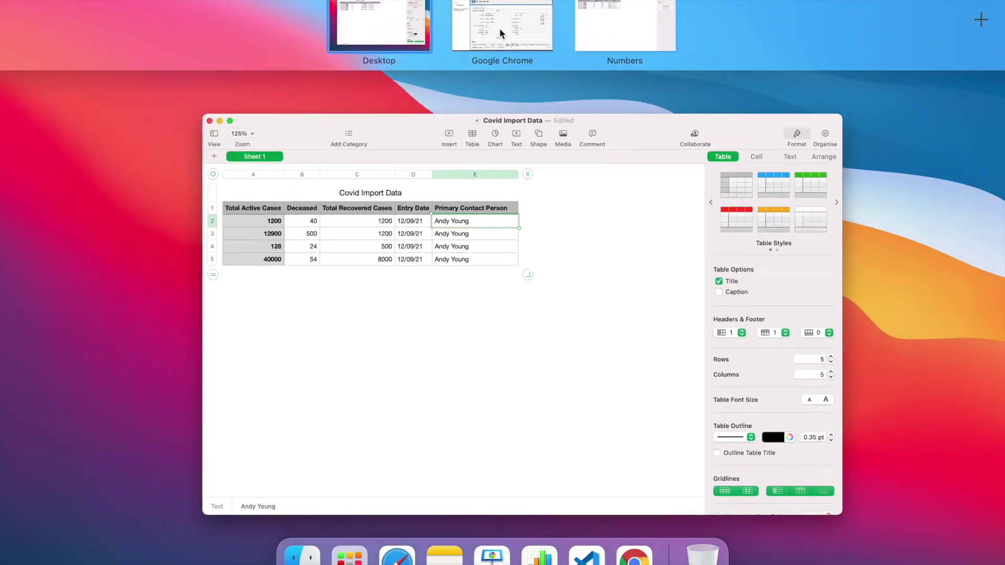
Open the primary contact's Salesforce record and copy its record ID from the URL
left_click(500, 27)
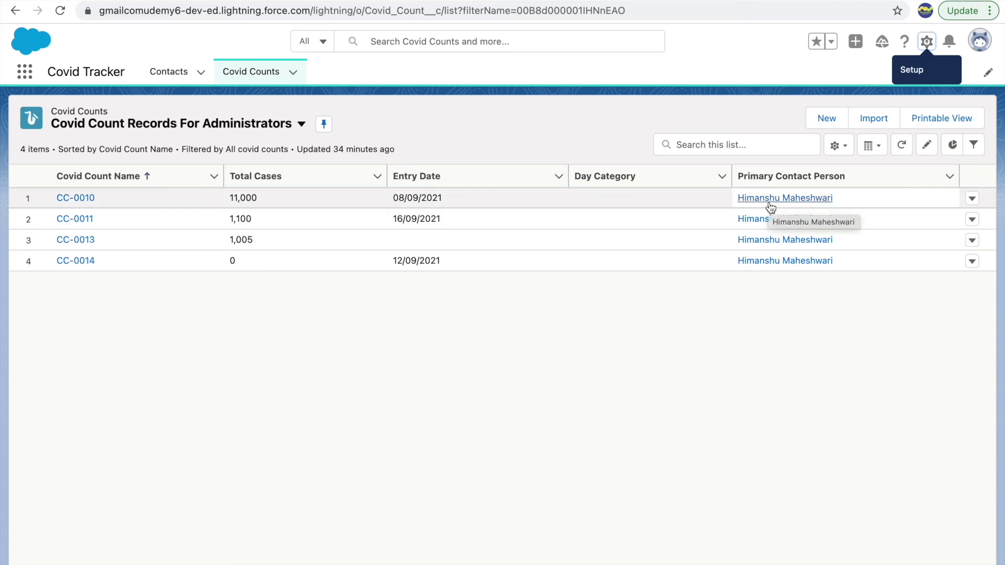
left_click(771, 199)
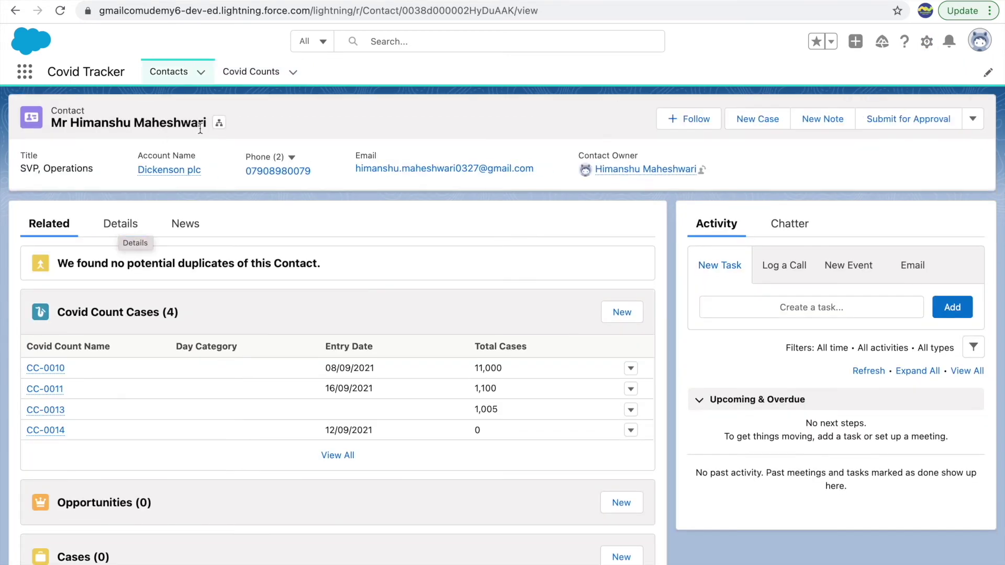
double_click(437, 10)
key("super+c")
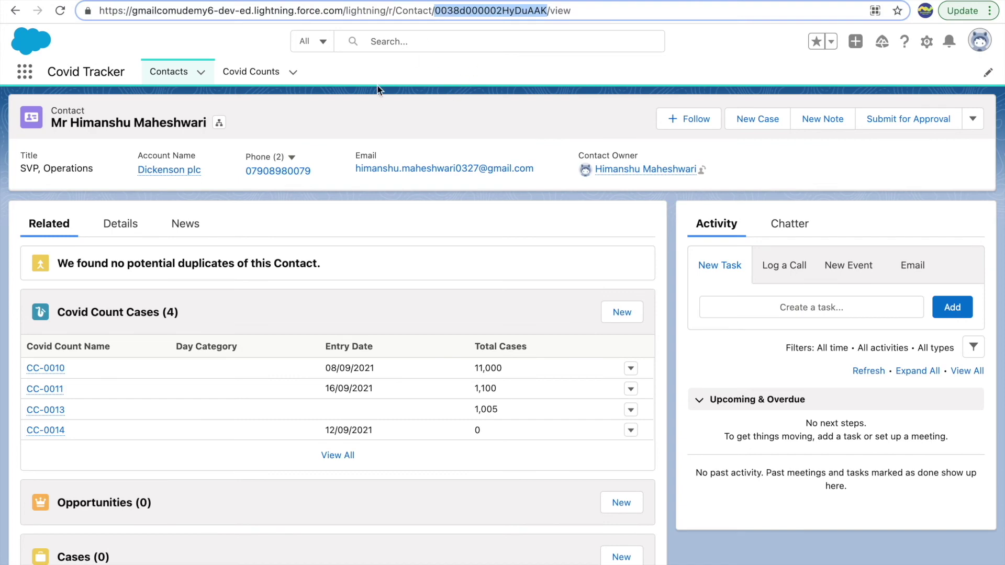
left_click(397, 87)
Paste the contact's record ID over the contact name in row 2 of Numbers
key("ctrl+Up")
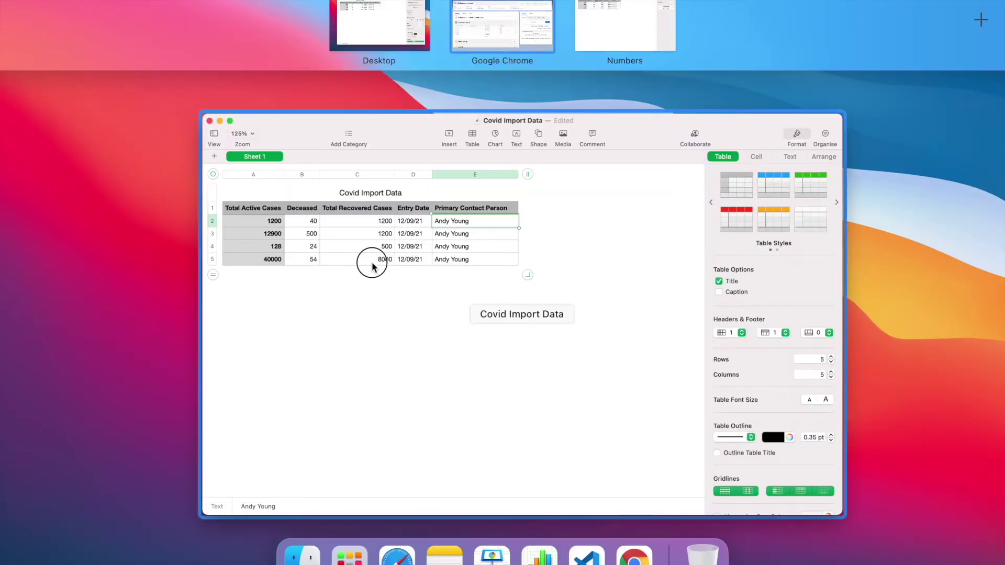
left_click(372, 265)
double_click(445, 133)
key("super+v")
left_click(459, 151)
Paste the contact's record ID into the Primary Contact Person cells of rows 3–5 and save
key("super+v")
left_click(455, 167)
key("super+v")
left_click(445, 187)
key("super+v")
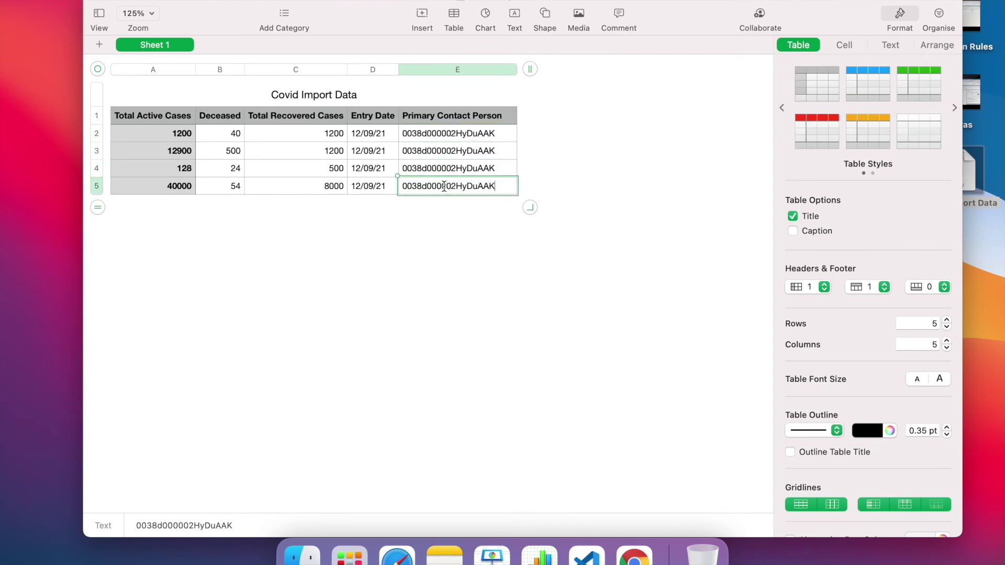
key("super+s")
key("Escape")
Export the spreadsheet as a CSV named Covid Import Data Final to the Desktop
left_click(102, 1)
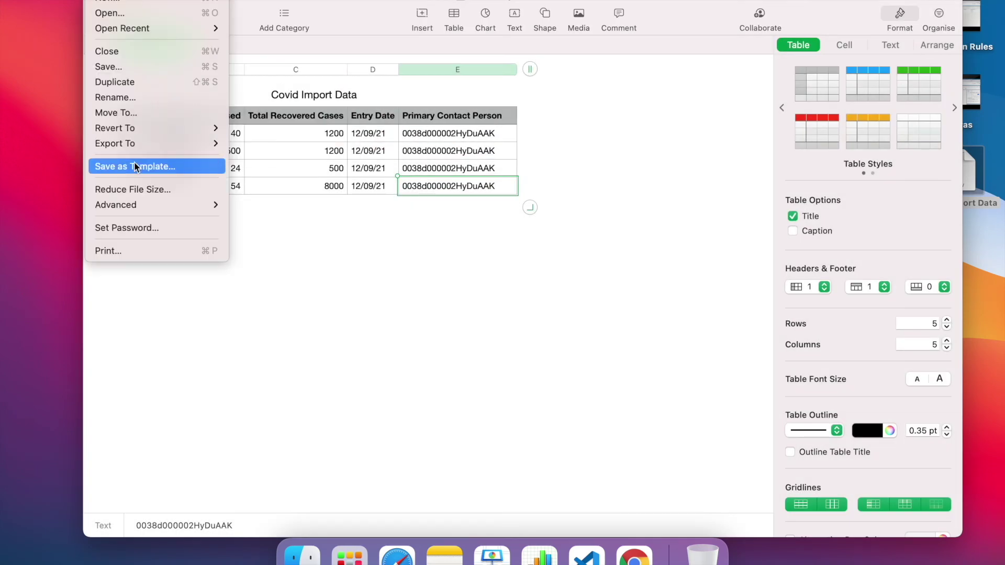
mouse_move(157, 144)
left_click(251, 175)
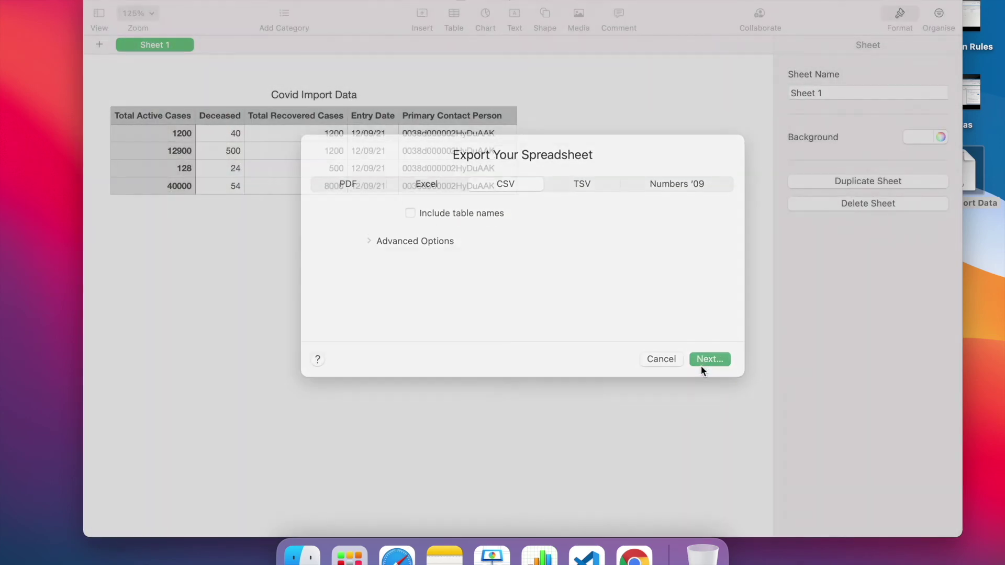
left_click(702, 366)
key("Right")
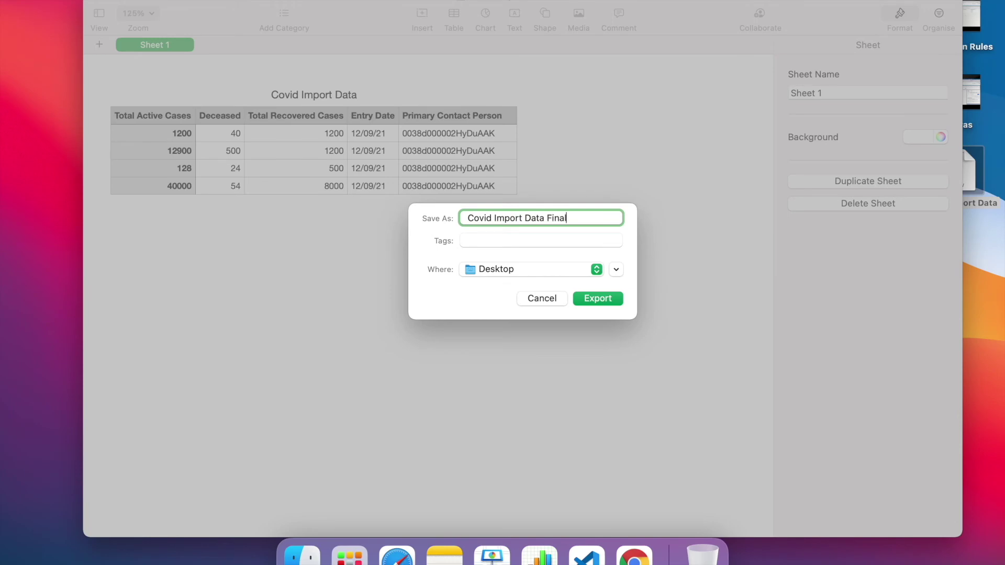
left_click(602, 298)
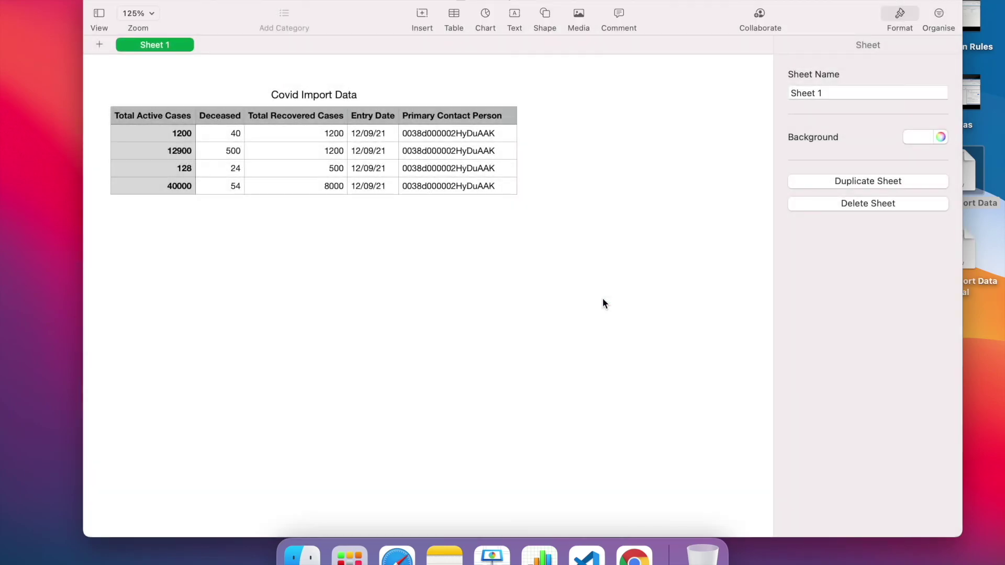
Check the first Primary Contact Person value, then minimise the Numbers window
left_click(456, 132)
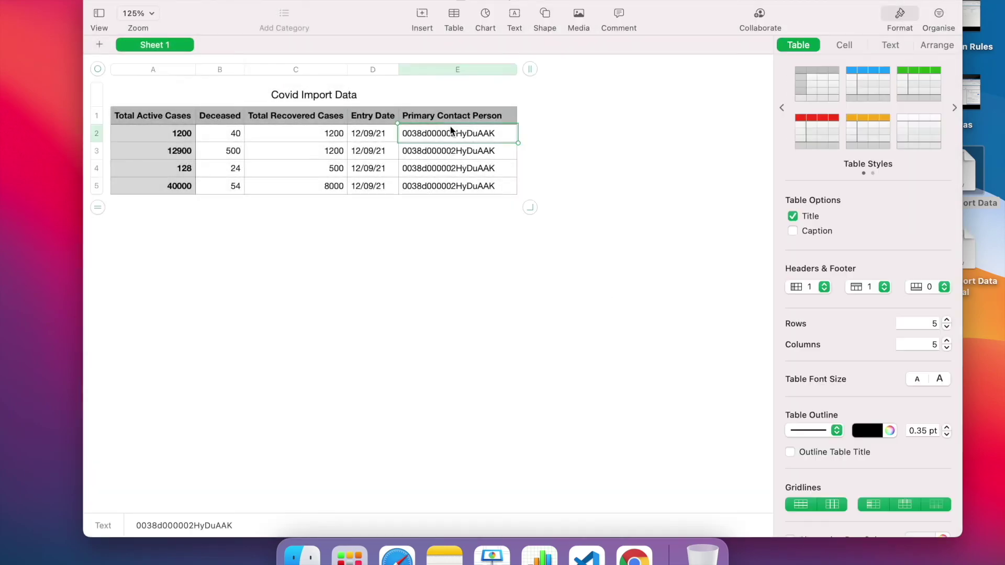
key("ctrl+Up")
left_click(493, 175)
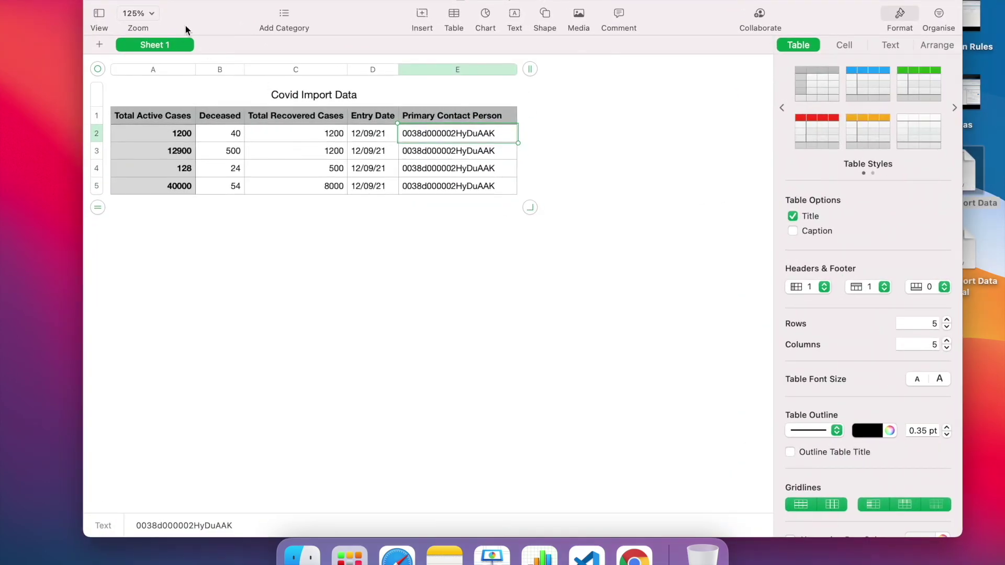
left_click(112, 2)
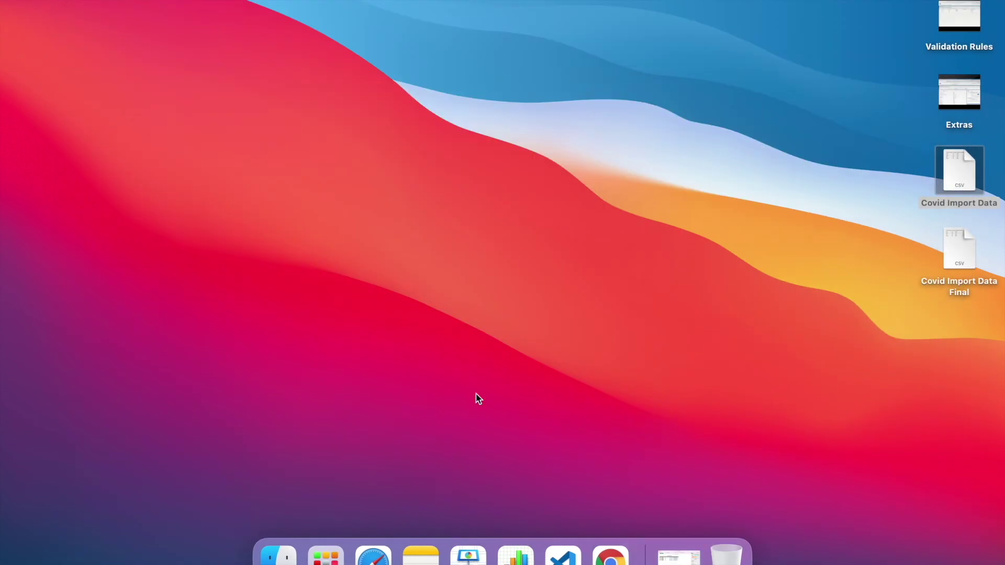
Start a Data Import Wizard run adding new Covid Counts records, matching contacts by Salesforce.com ID
left_click(611, 556)
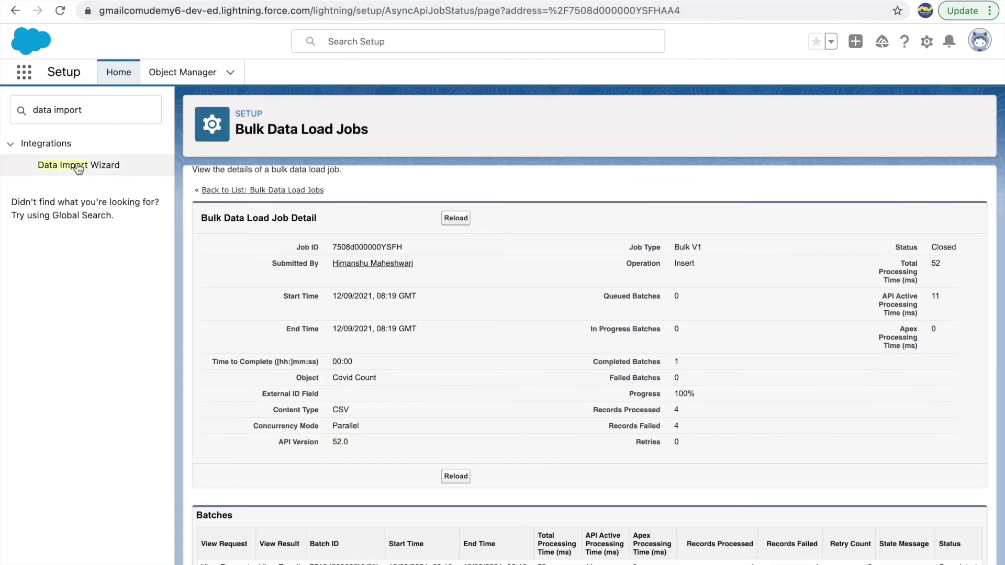
left_click(77, 164)
scroll(247, 432, "down", 5)
left_click(262, 427)
left_click(192, 301)
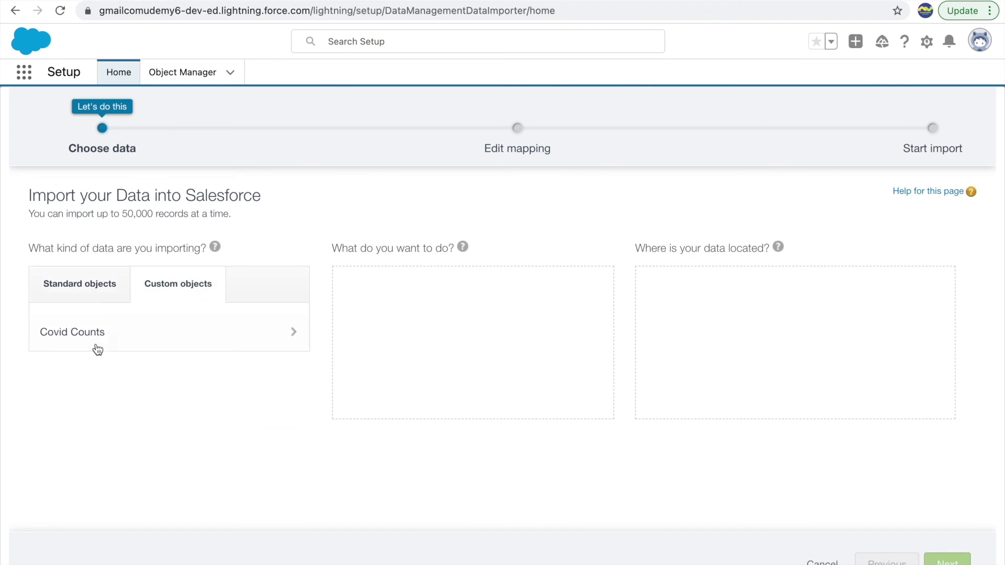
left_click(119, 350)
left_click(405, 289)
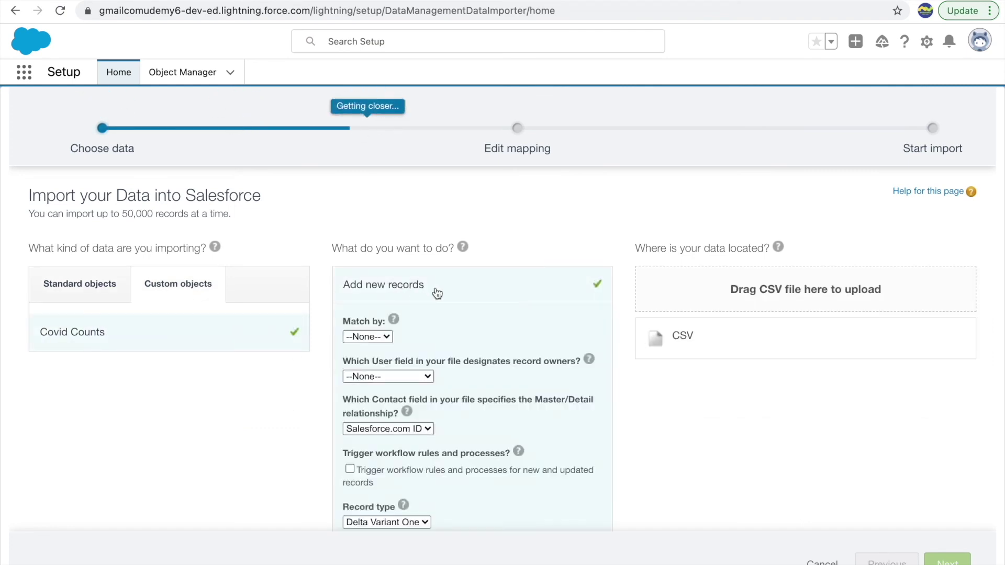
left_click(375, 427)
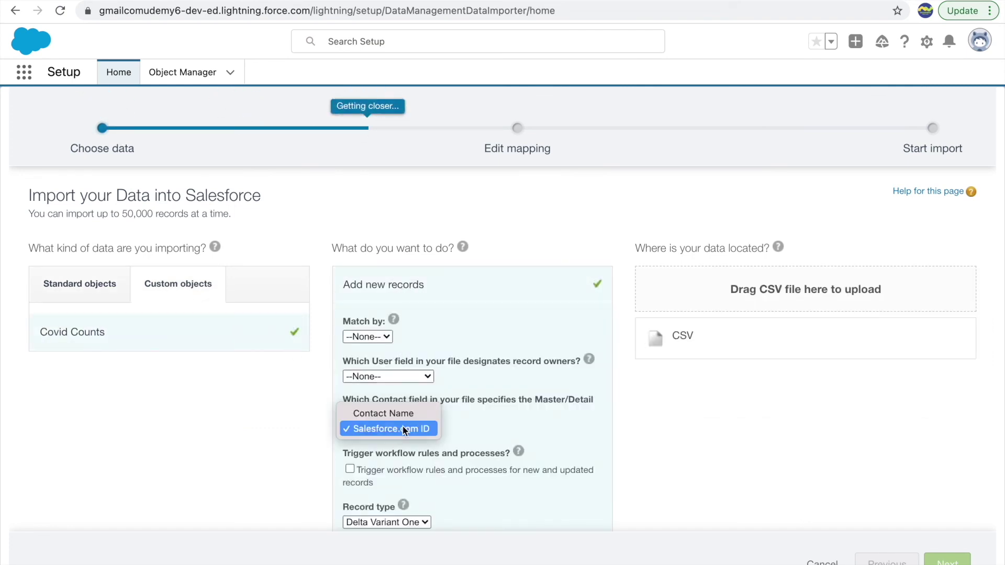
left_click(403, 429)
scroll(504, 425, "down", 1)
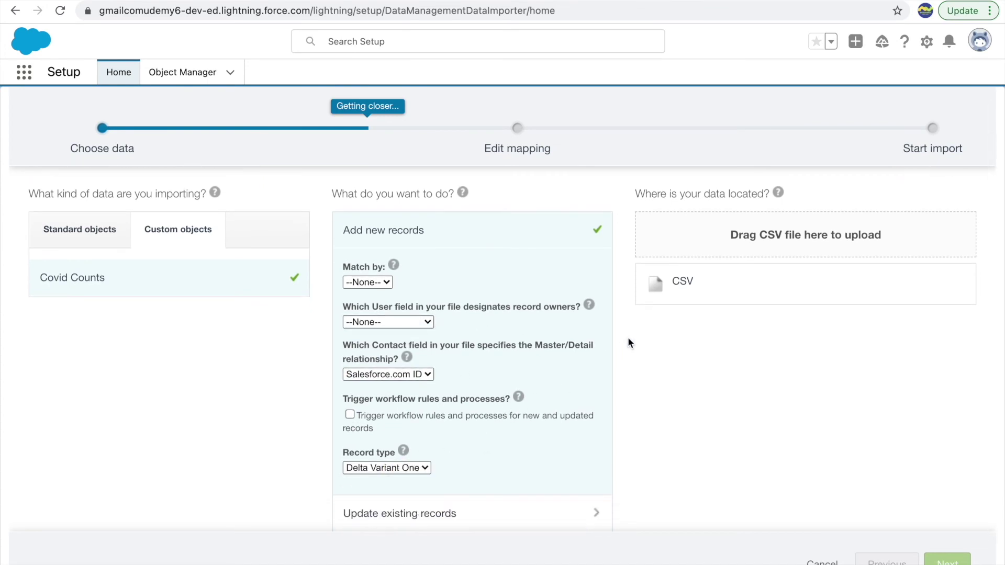
Upload Covid Import Data Final as the CSV data source and continue to field mapping
left_click(681, 283)
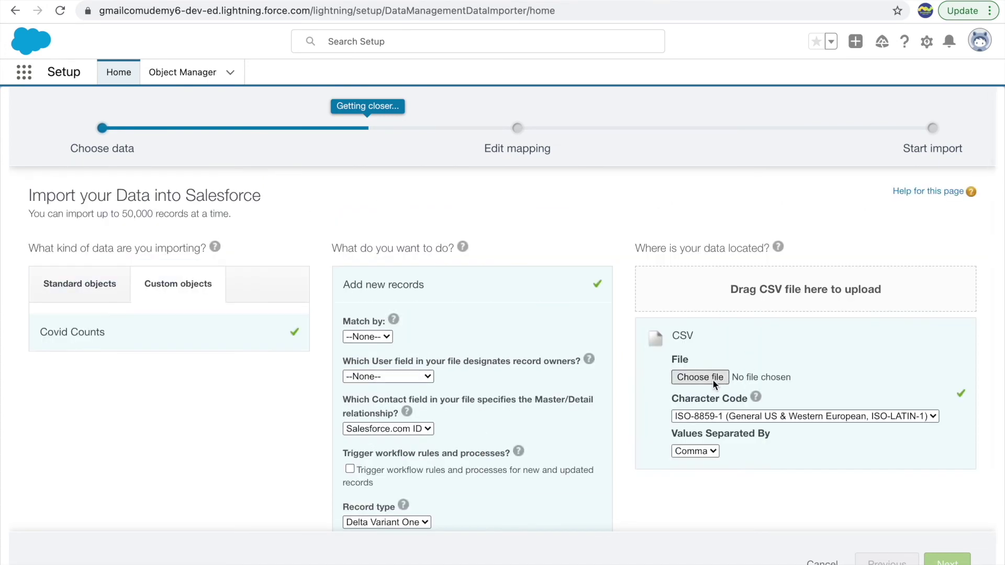
left_click(712, 379)
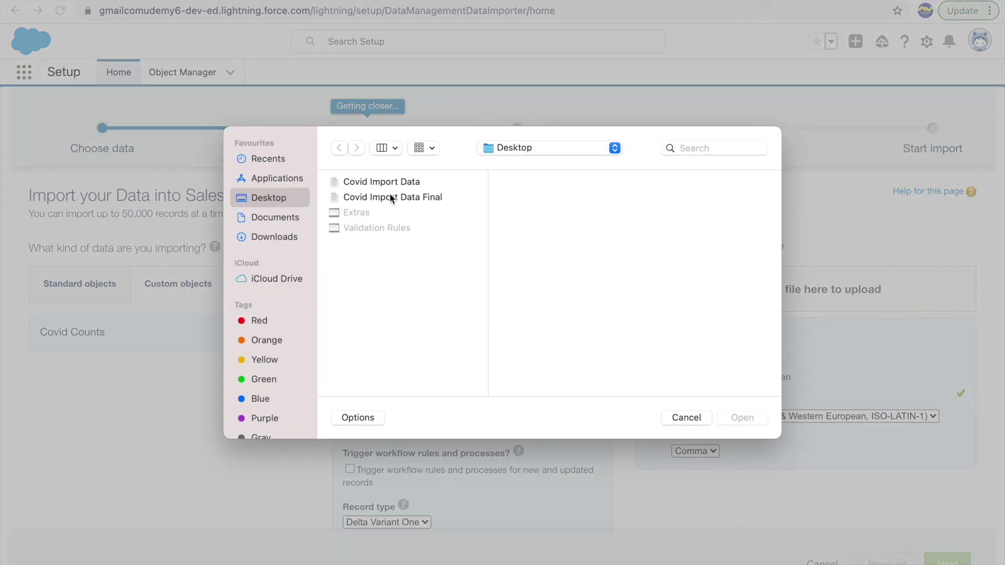
double_click(389, 197)
scroll(828, 375, "down", 3)
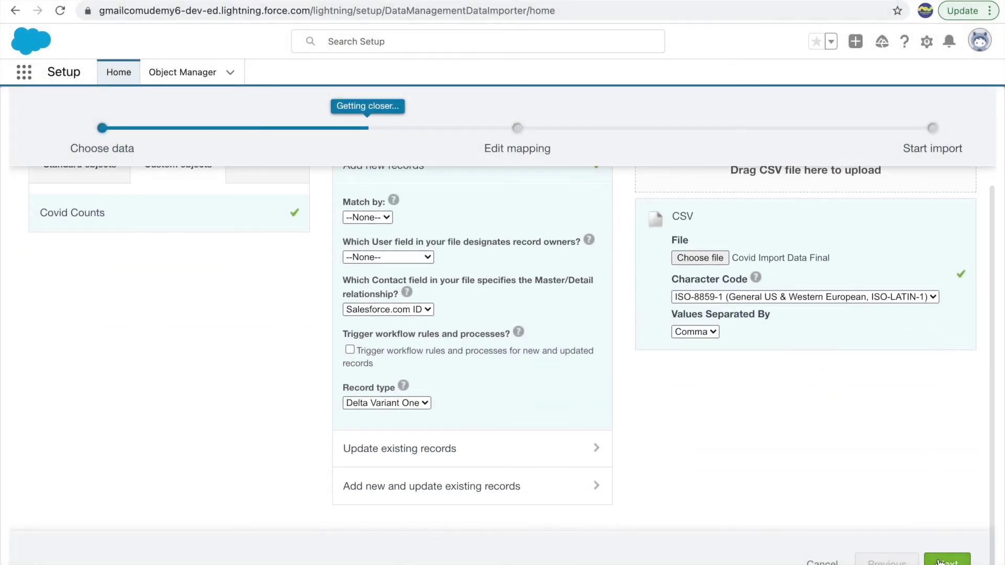
left_click(942, 560)
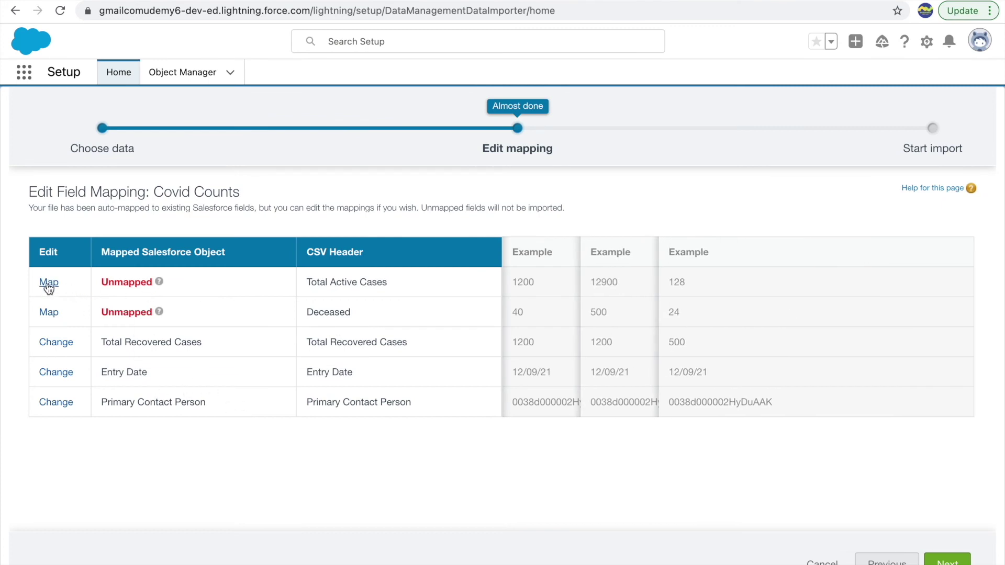
Map Total Active Cases to Active Cases and Deceased to Total Deceased Cases
left_click(47, 282)
left_click(391, 305)
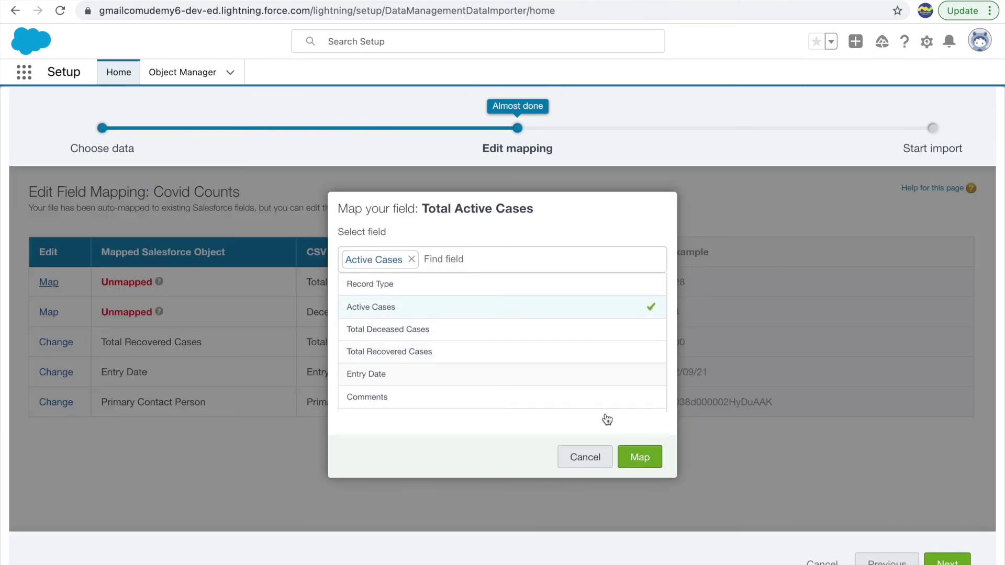
left_click(641, 470)
left_click(46, 312)
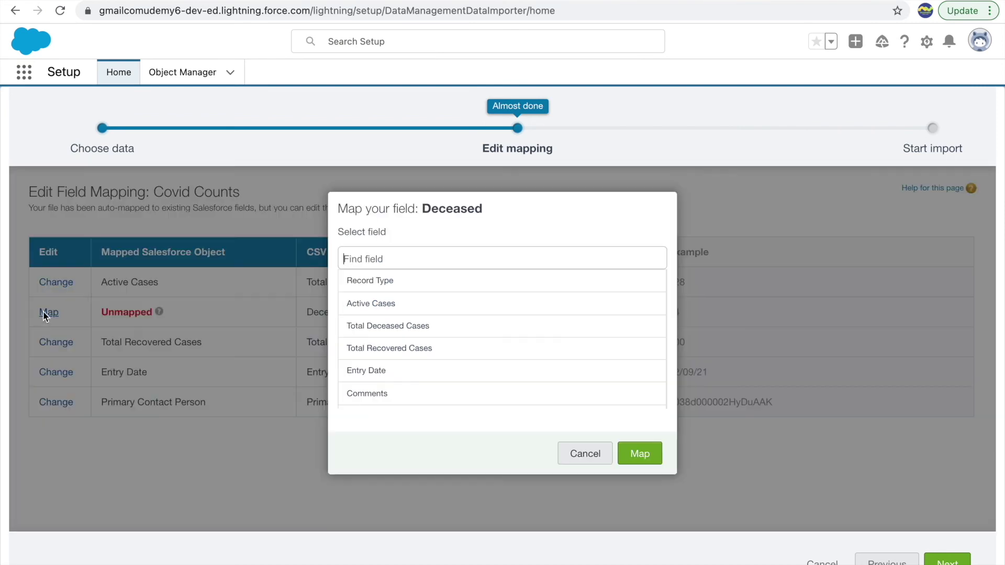
left_click(375, 326)
left_click(638, 452)
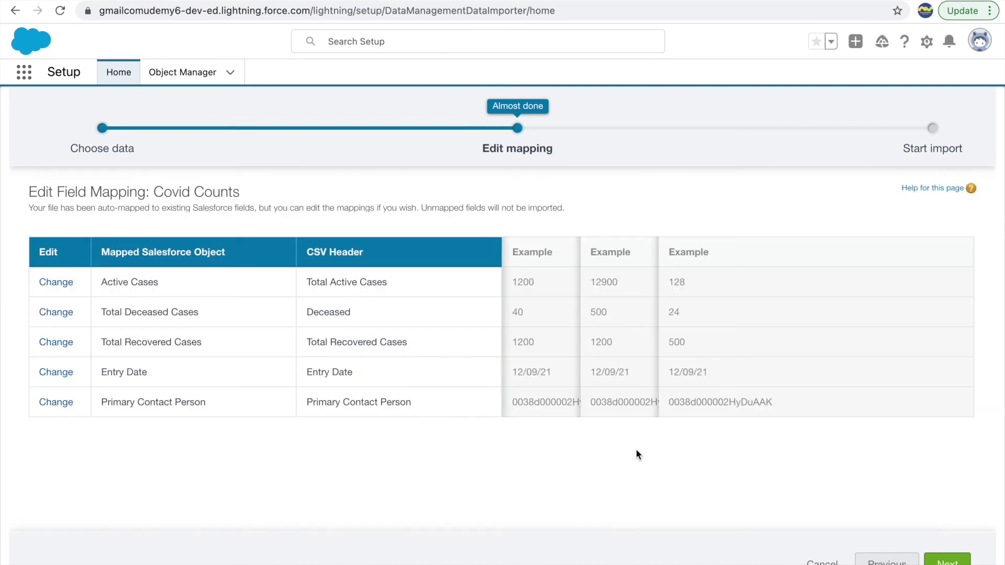
Start the import and review the job's Records Processed count
left_click(948, 561)
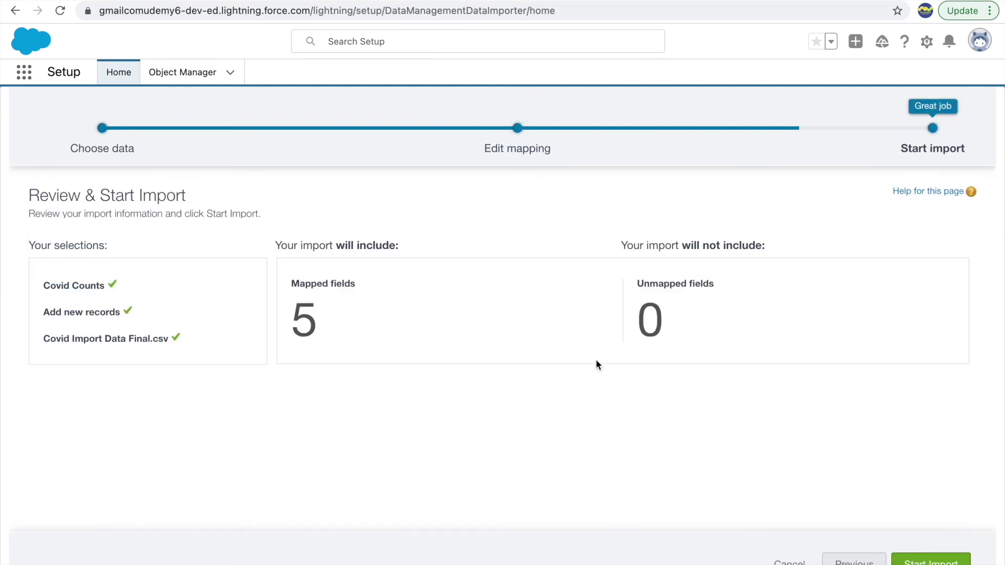
left_click(949, 561)
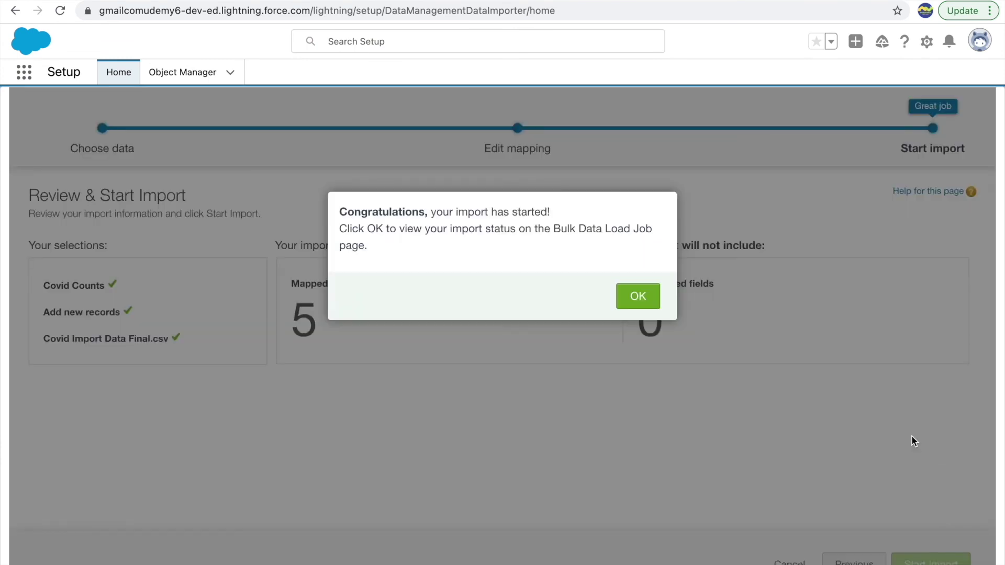
left_click(638, 297)
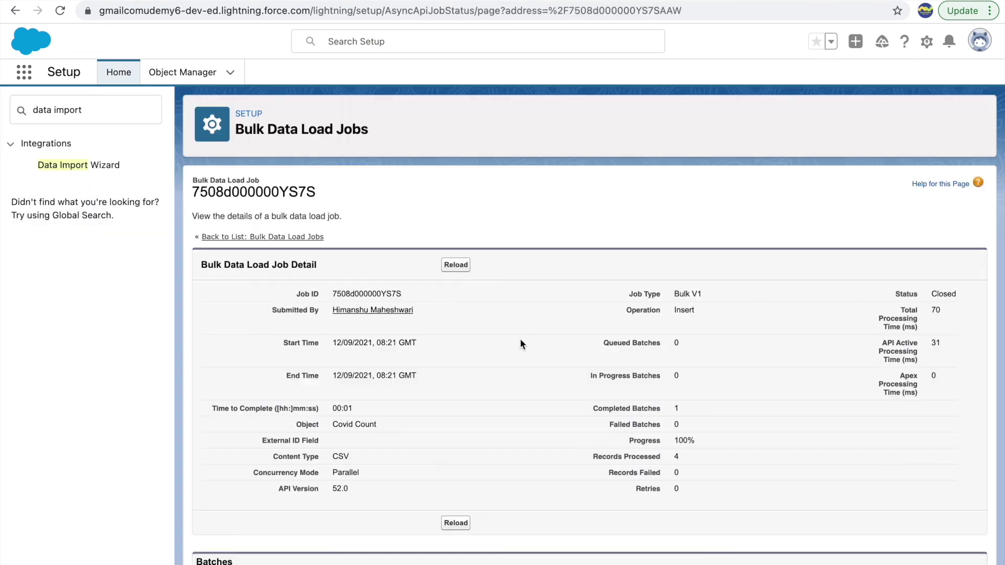
scroll(447, 397, "down", 1)
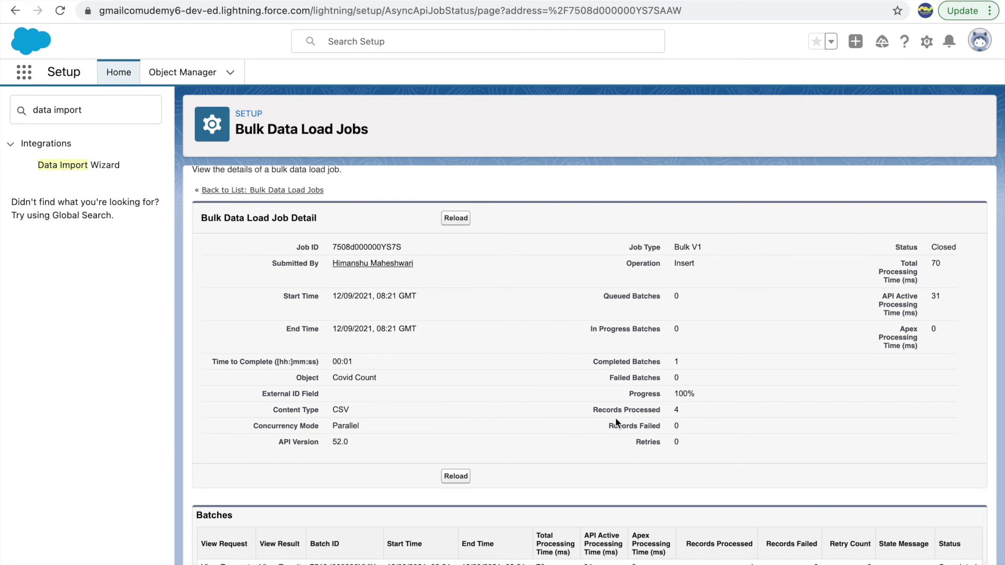
left_click_drag(632, 411, 658, 415)
Open the primary contact's record and its list of Covid Count records
left_click(660, 386)
left_click(124, 3)
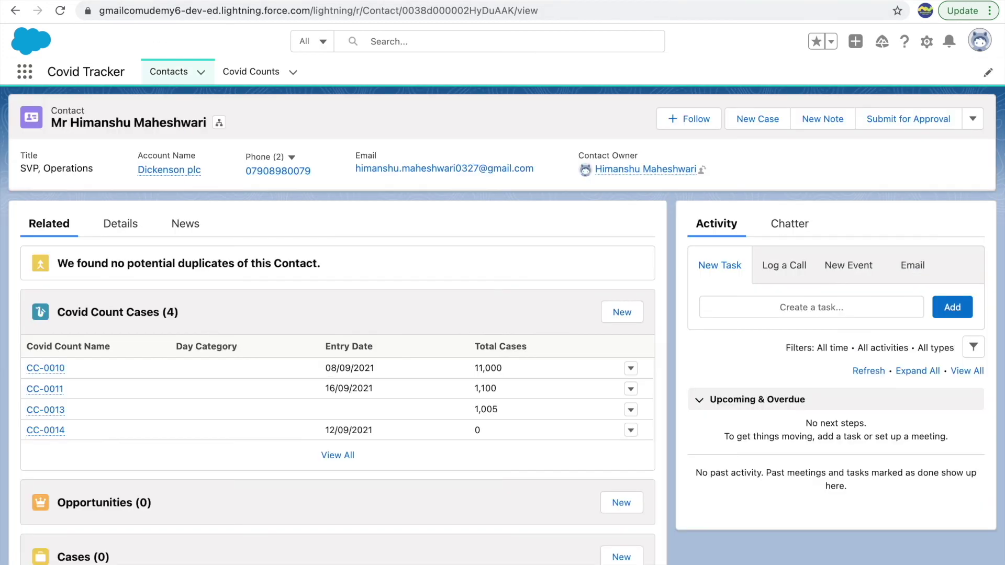
left_click(251, 83)
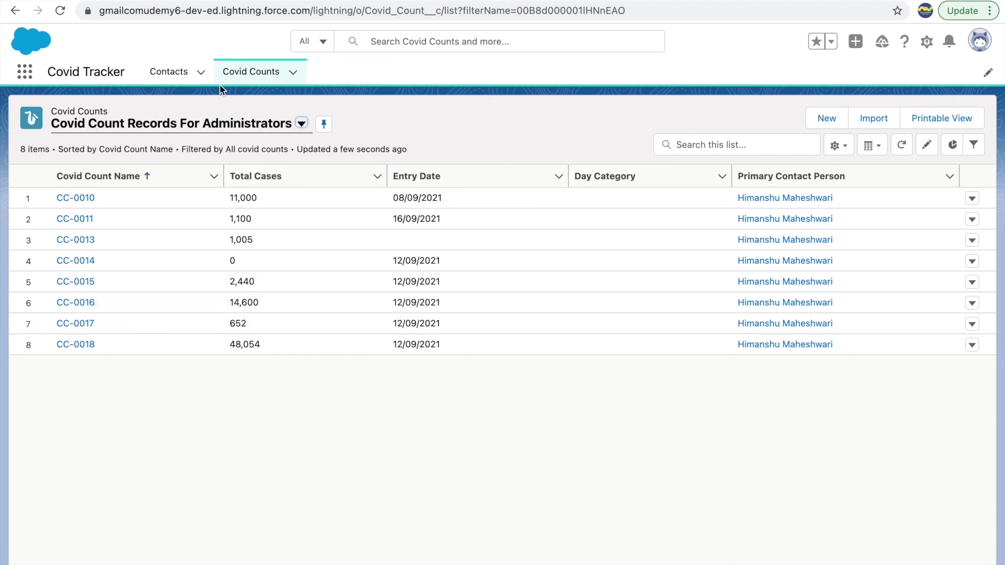
Search the All Contacts list view for the primary contact's name, then clear the search
left_click(170, 75)
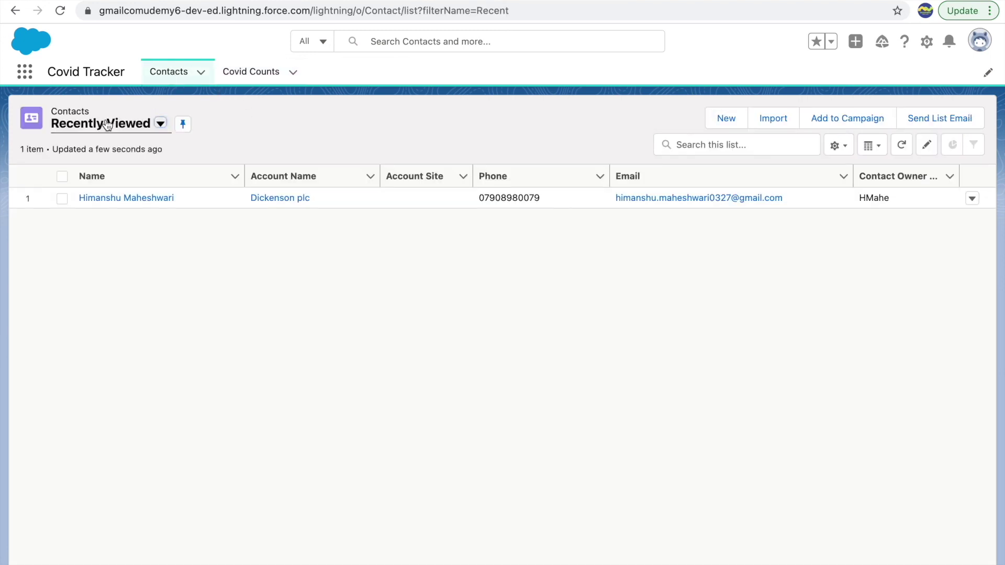
left_click(108, 125)
left_click(127, 175)
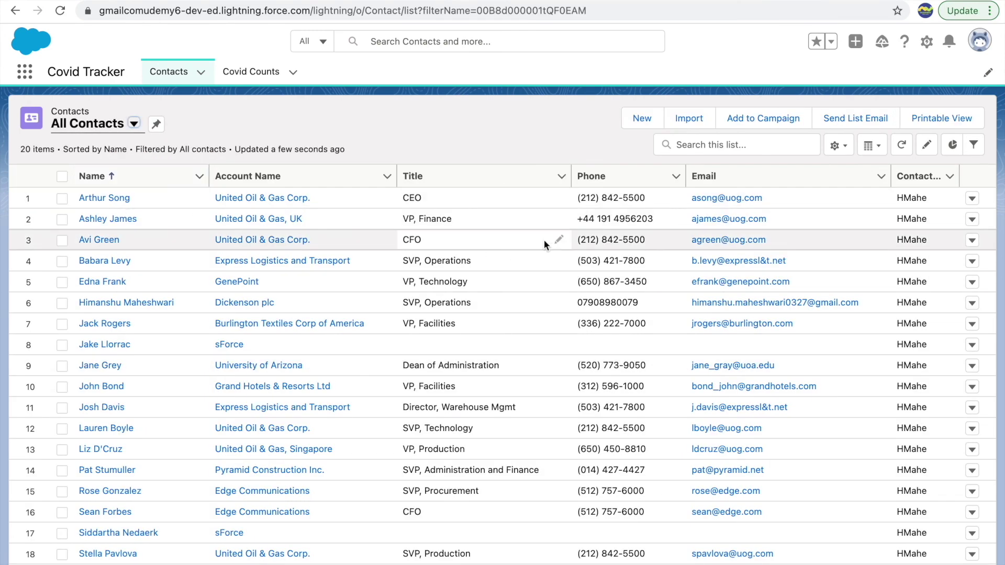
left_click(738, 150)
key("Return")
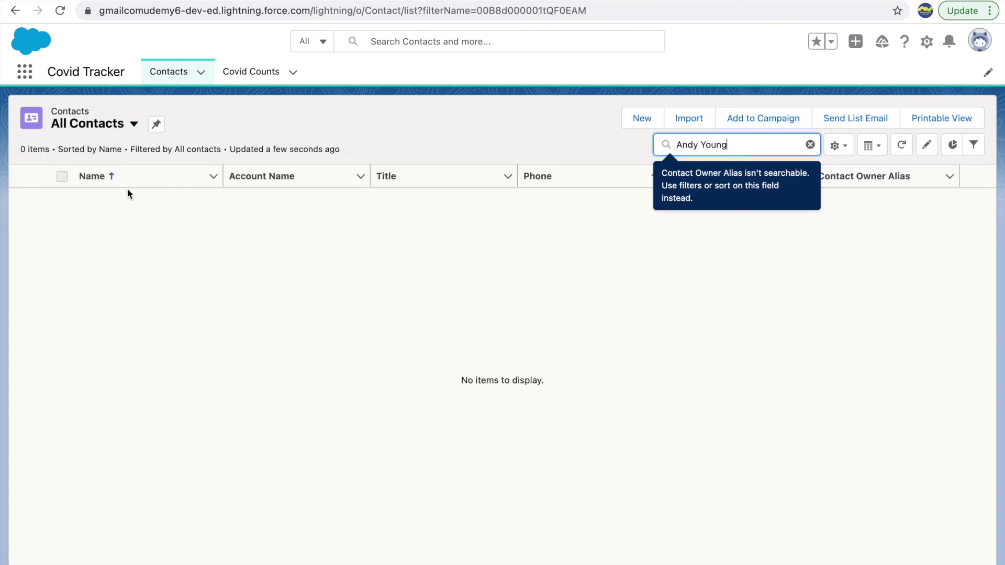
left_click(287, 246)
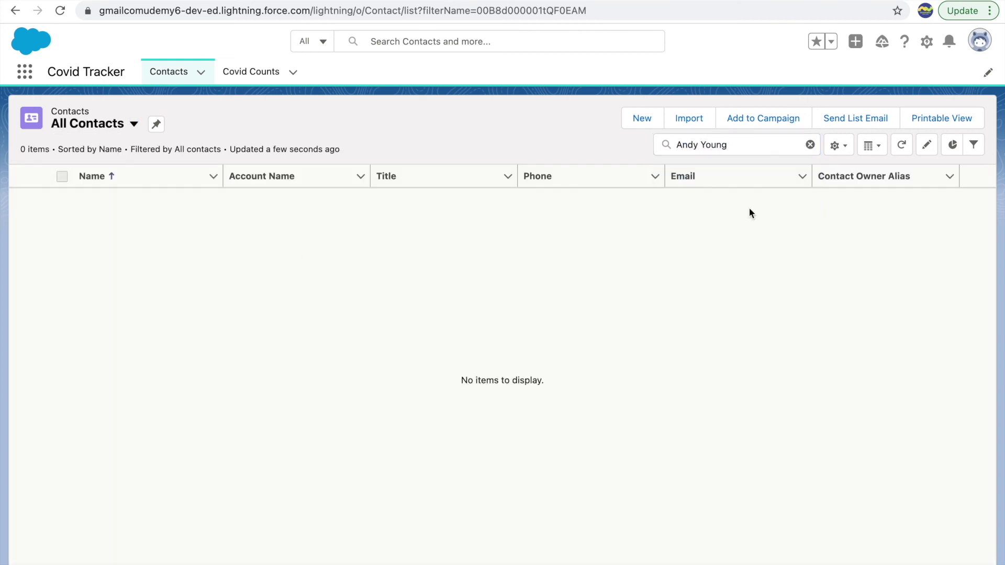
left_click(810, 145)
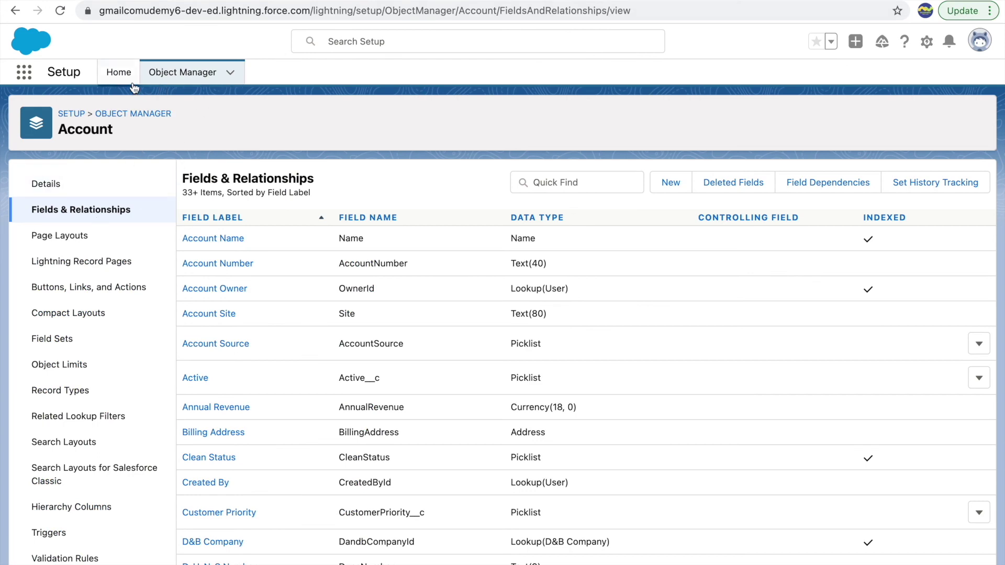
From Setup Home, find Data Export via Quick Find 'data ex' and download the export ZIP
left_click(118, 72)
left_click(96, 107)
type("data ex")
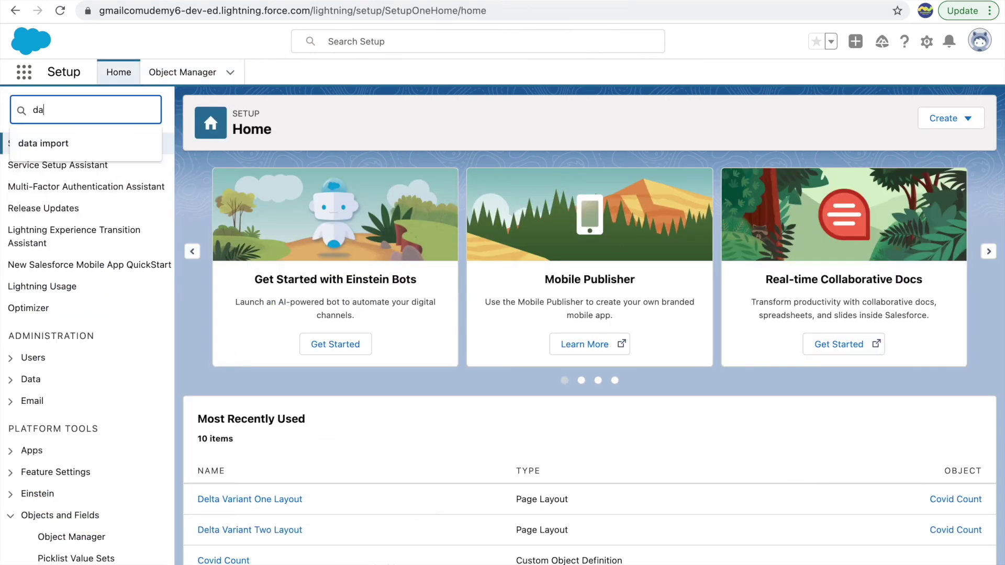
left_click(63, 166)
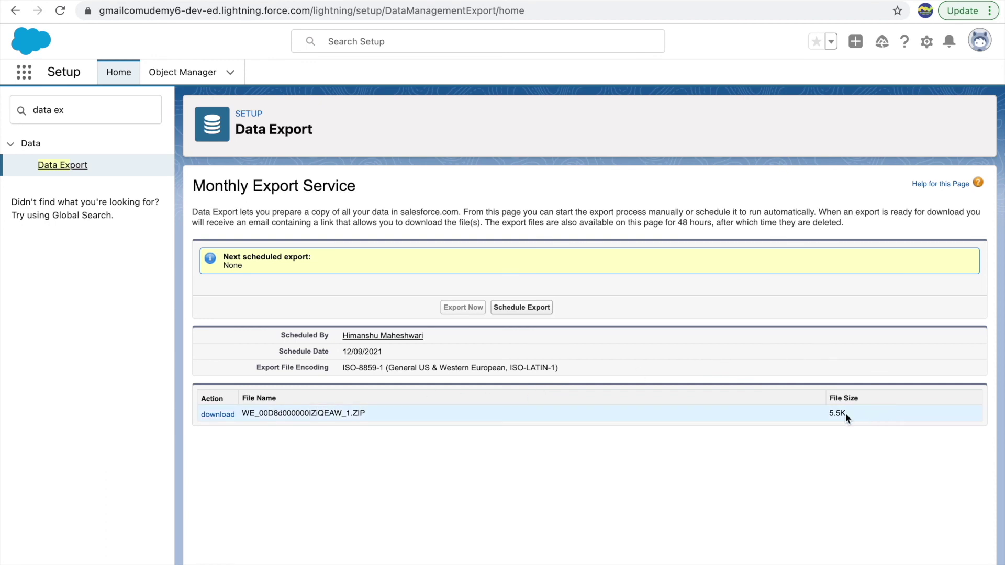
left_click(219, 418)
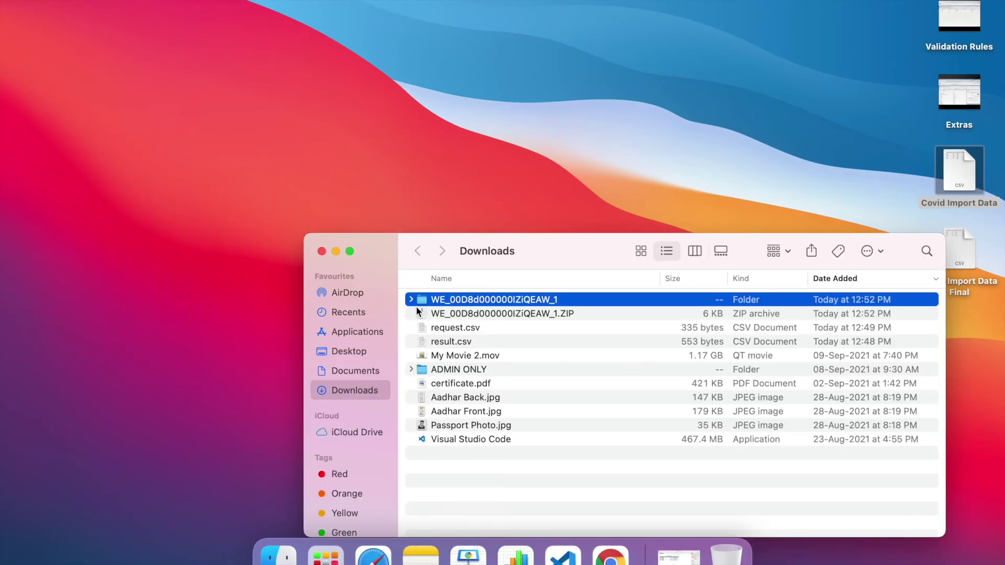
Open the exported Covid_Count__c CSV in Numbers, scroll across its columns, then return to the browser
left_click(410, 300)
double_click(473, 341)
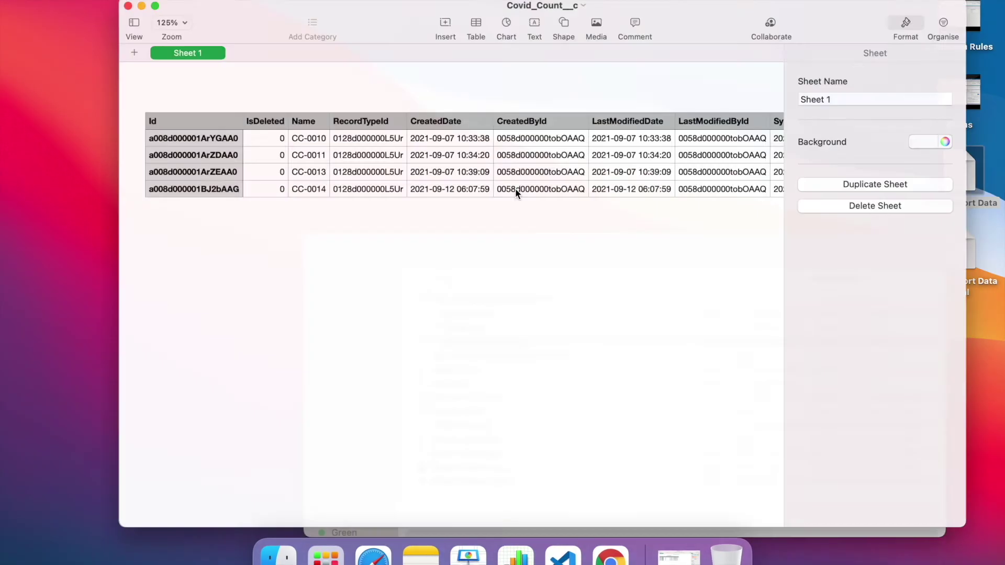
scroll(515, 152, "right", 15)
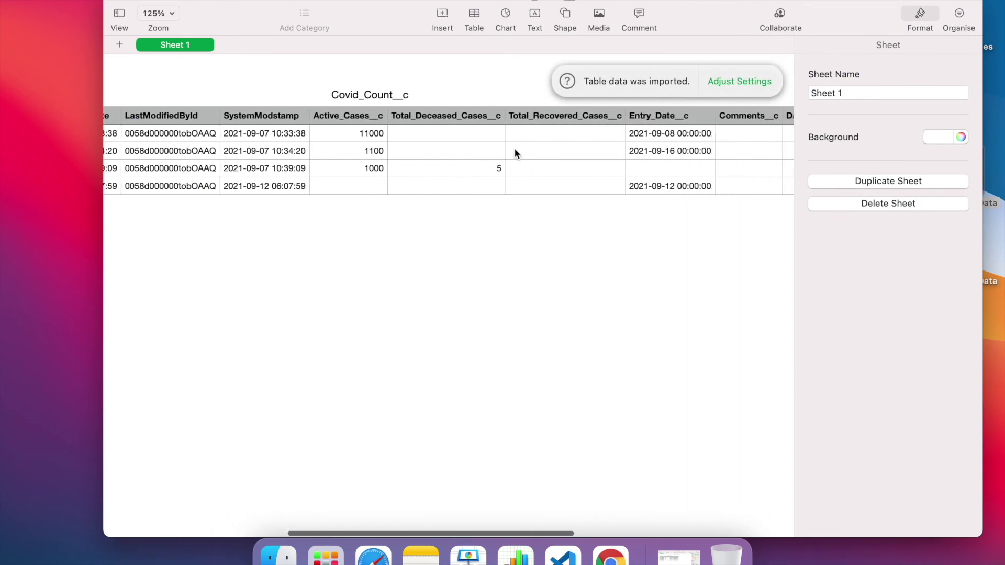
scroll(515, 152, "right", 10)
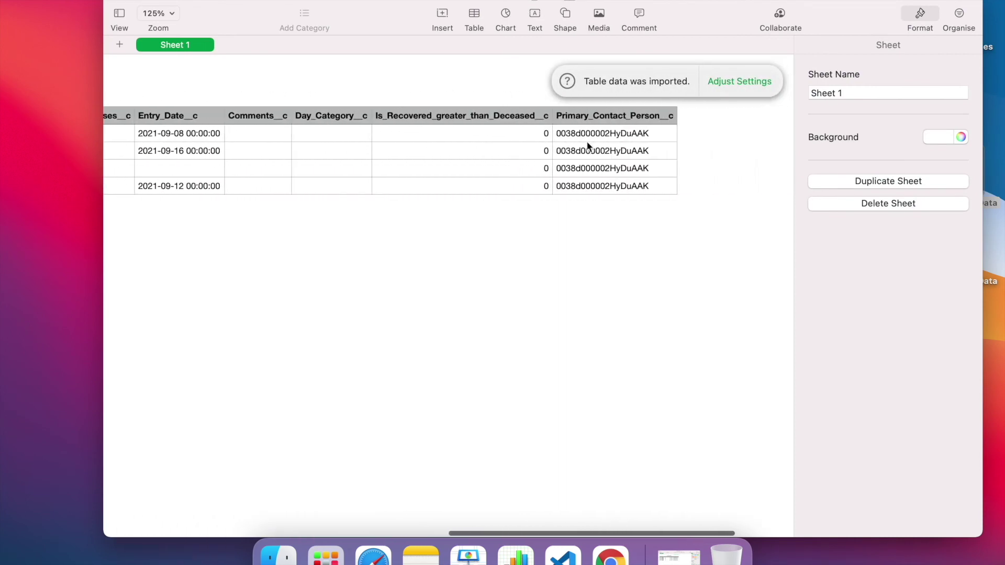
scroll(427, 164, "left", 15)
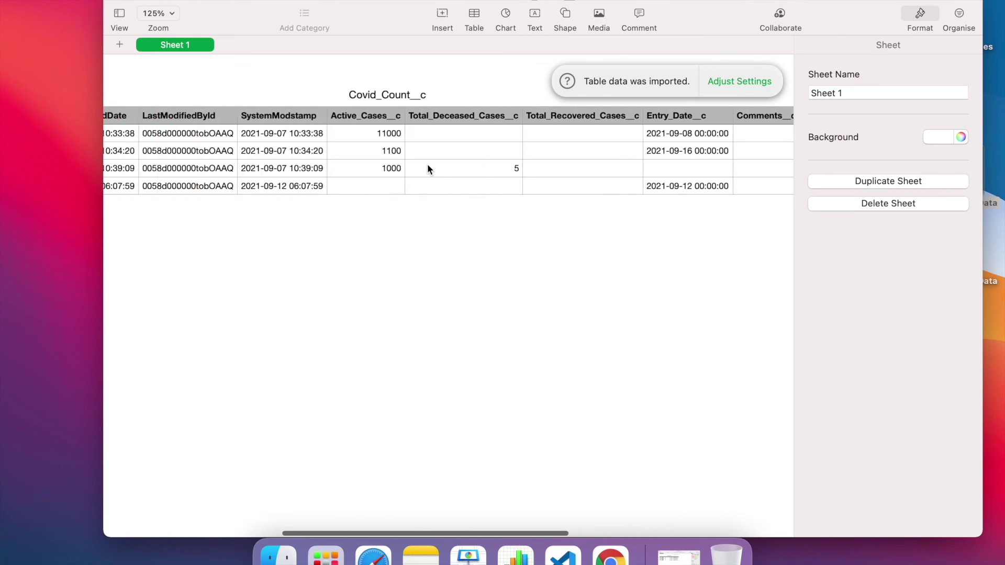
scroll(427, 164, "left", 4)
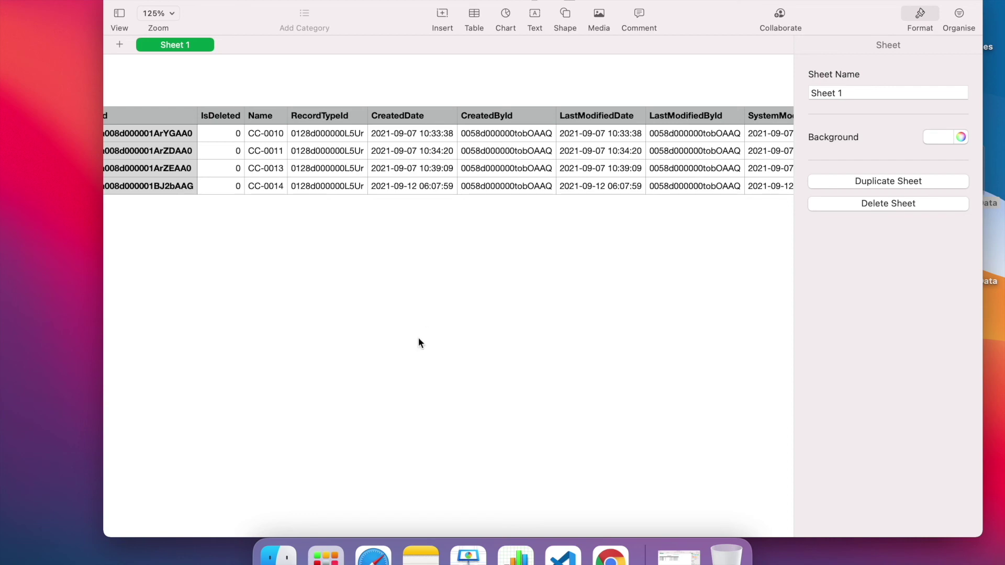
left_click(612, 557)
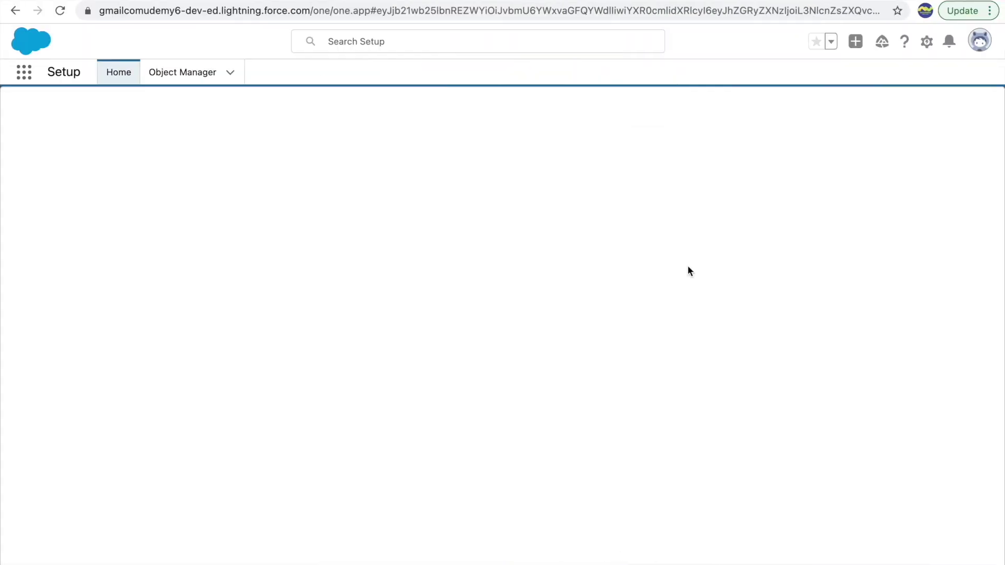